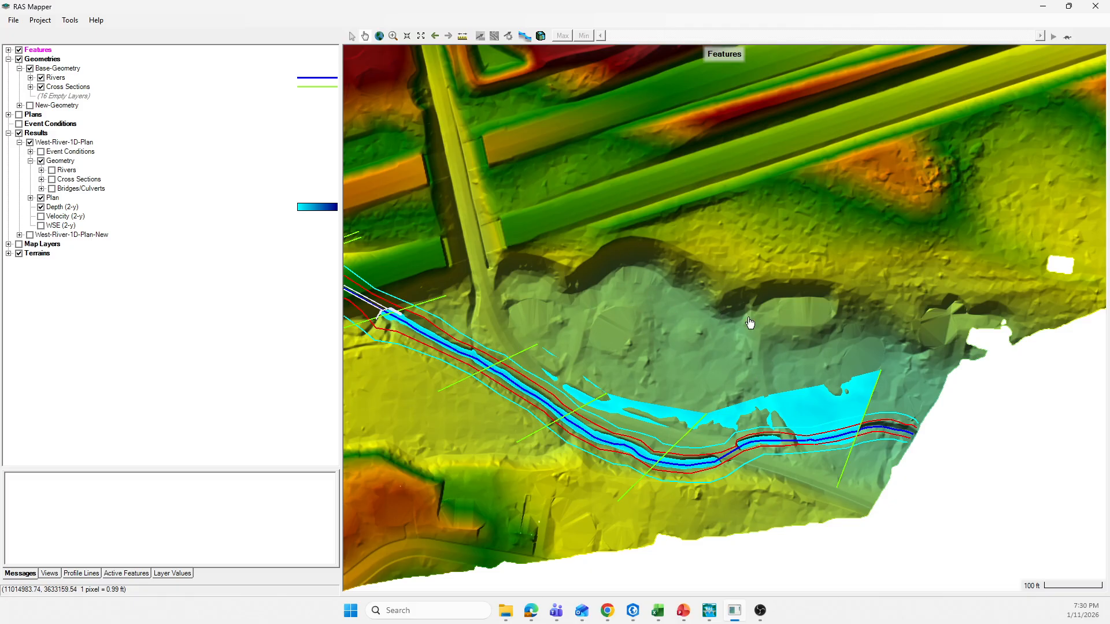
Step: Switch to the New-Geometry geometric data window and open cross section 984 of West-Reach for editing
scroll(601, 442, "down", 1)
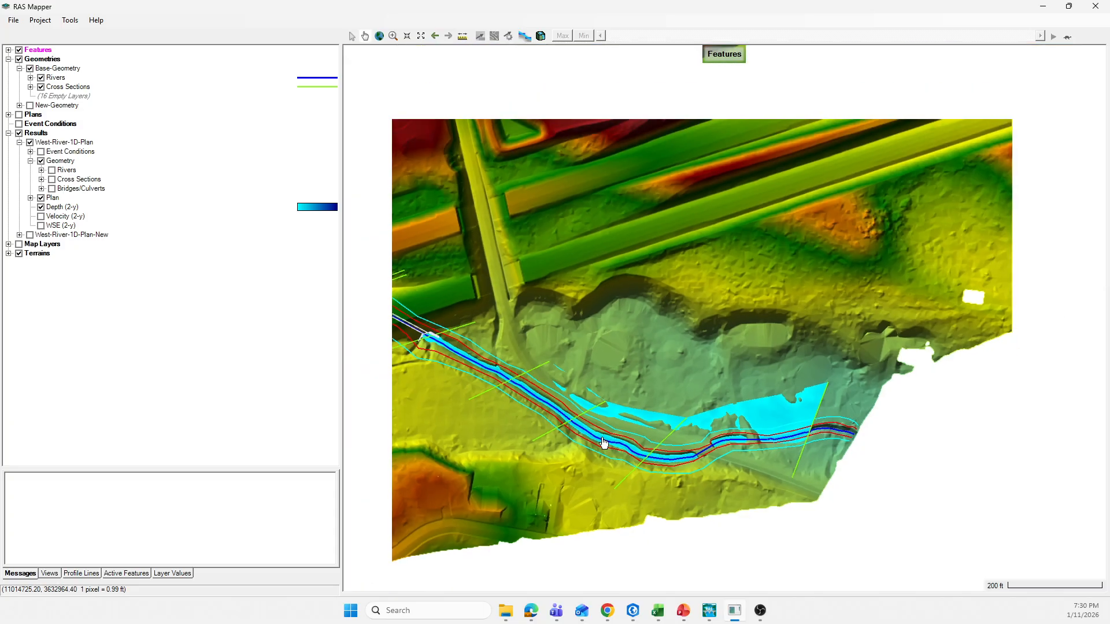
mouse_move(709, 611)
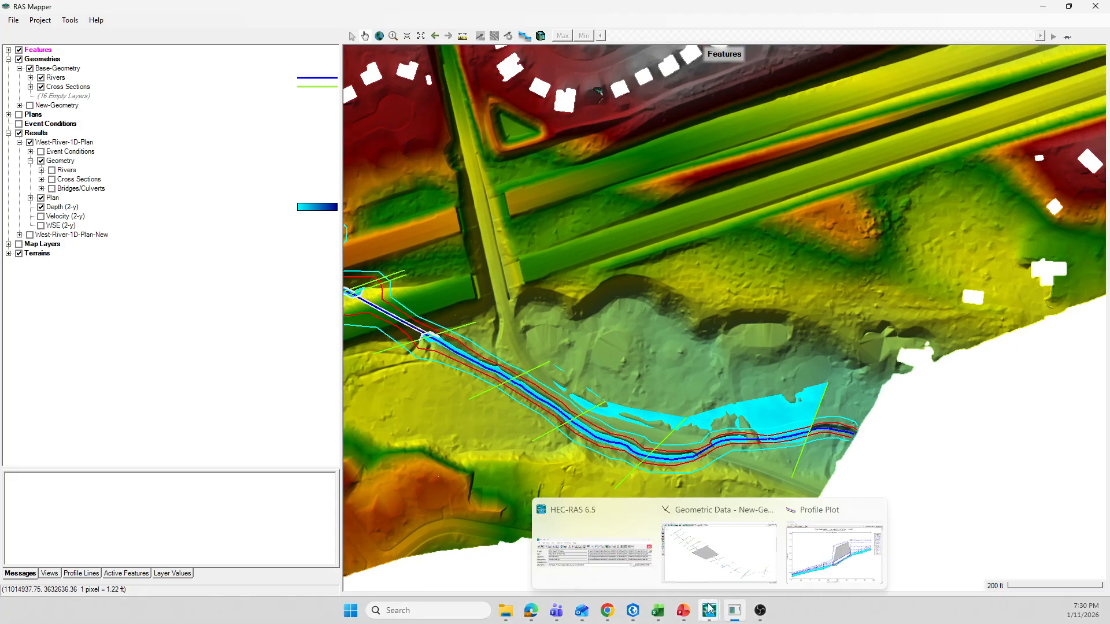
left_click(715, 556)
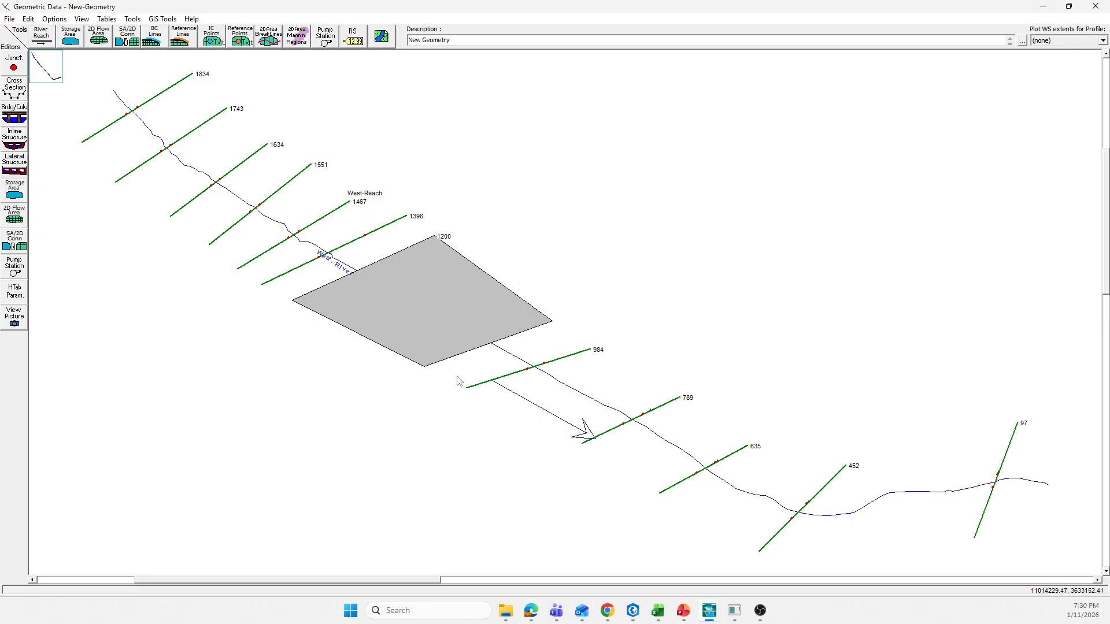
right_click(561, 359)
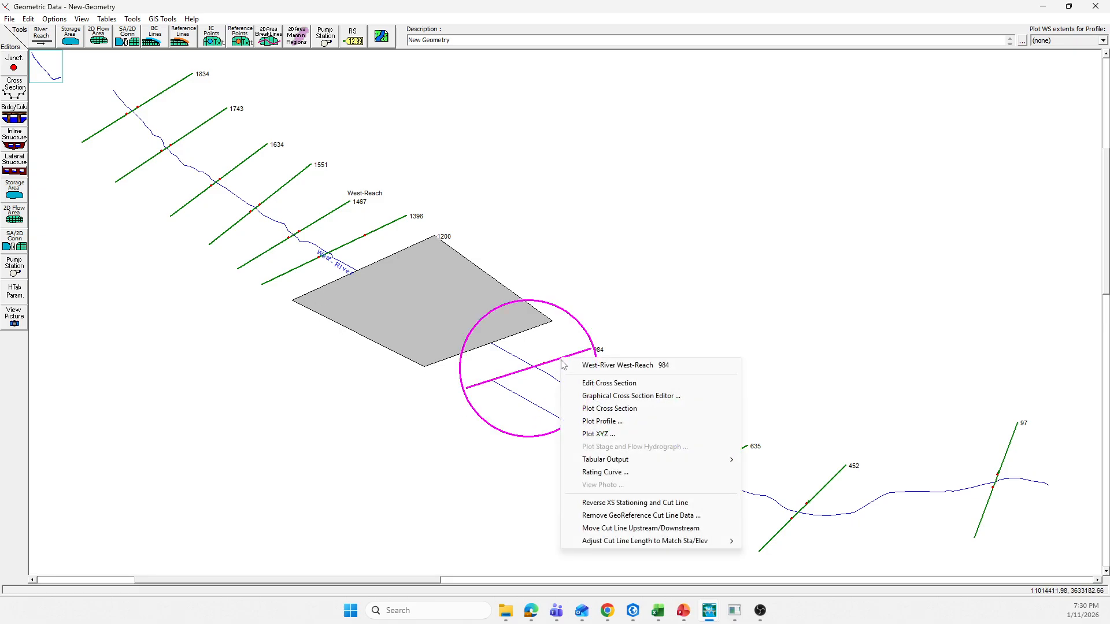
left_click(599, 384)
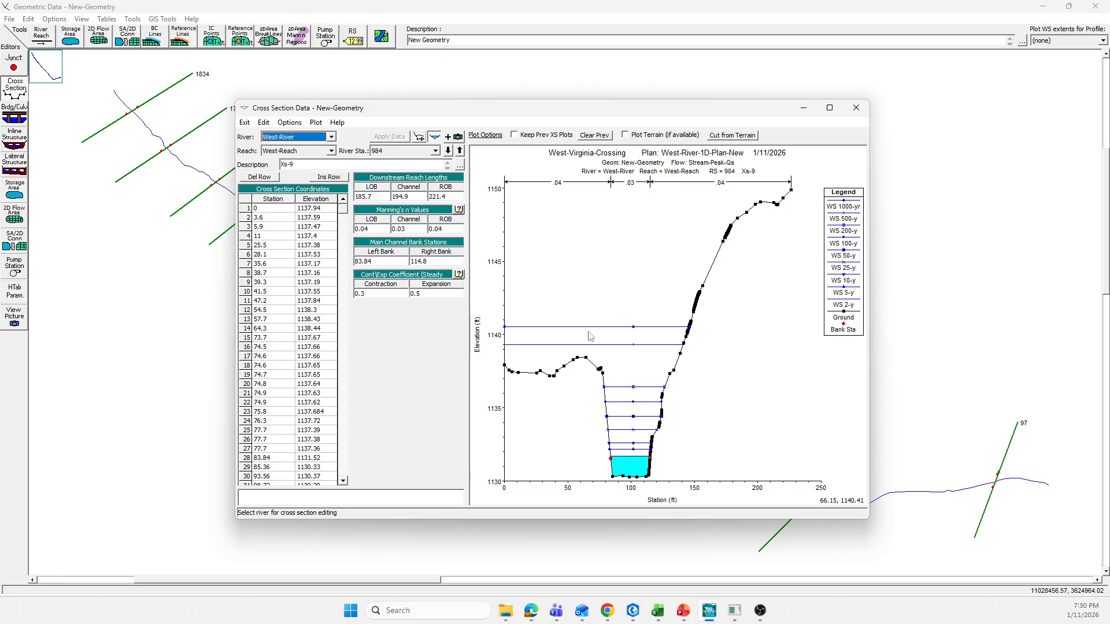
Step: Examine the cross-section plots from river station 984 downstream to 97, including ineffective flow areas, and return to station 984
left_click(448, 153)
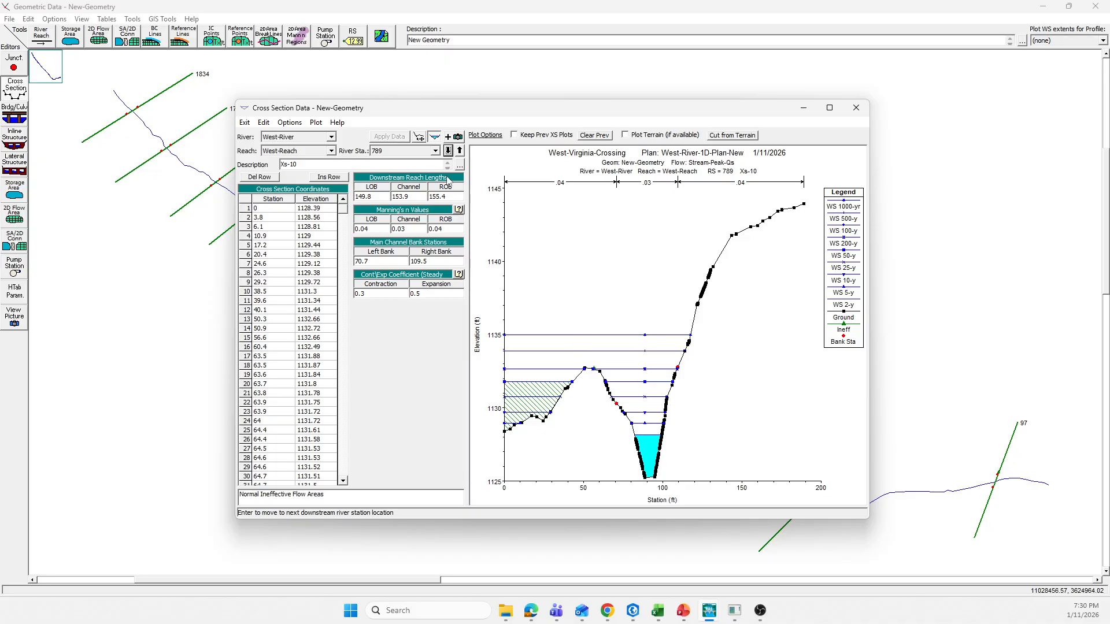
left_click(448, 152)
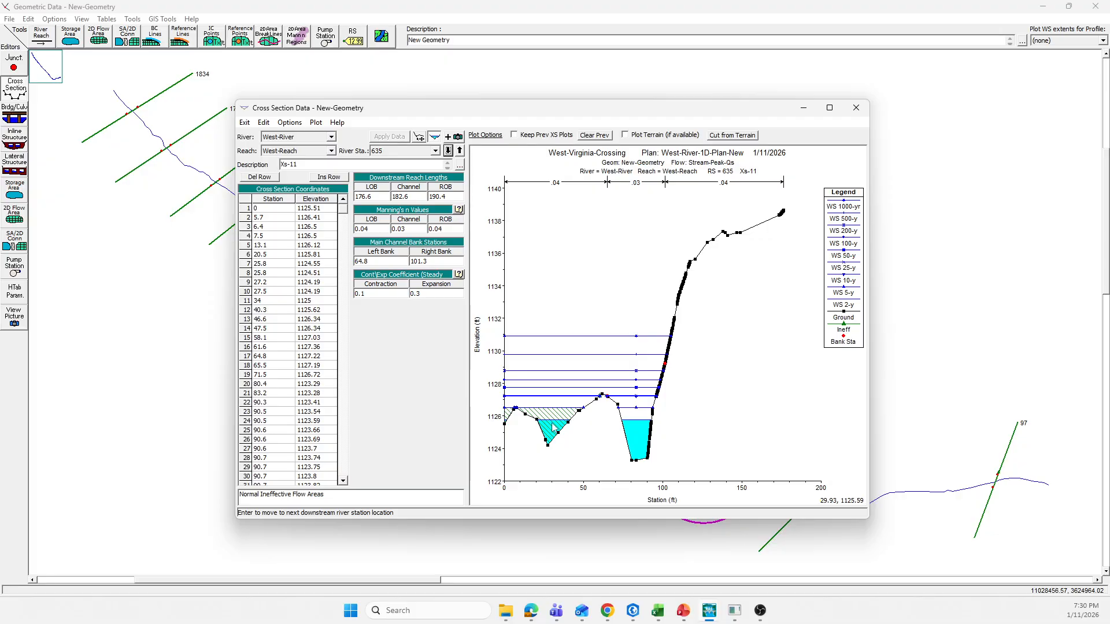
left_click(447, 152)
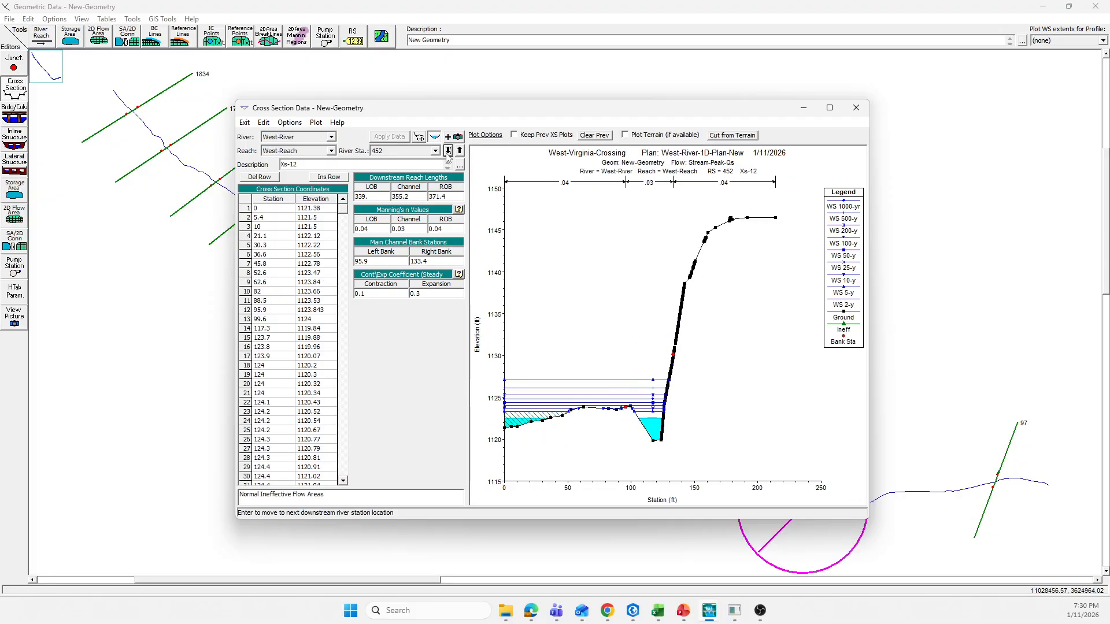
left_click(448, 151)
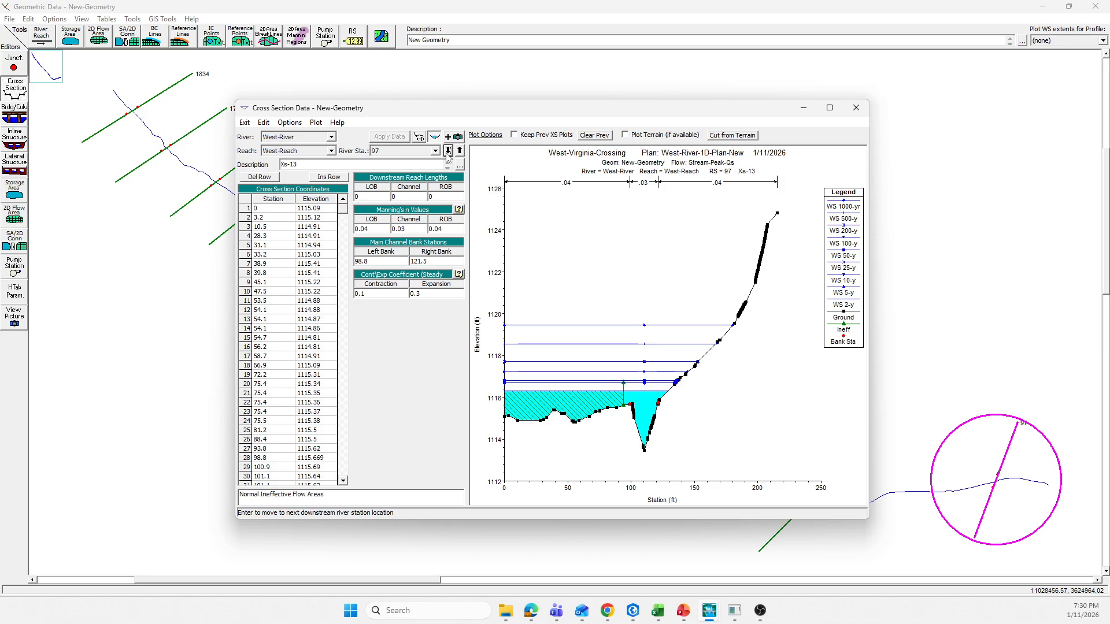
left_click(448, 152)
left_click(459, 151)
left_click(460, 151)
left_click(460, 151)
left_click(459, 150)
left_click(460, 151)
left_click(459, 150)
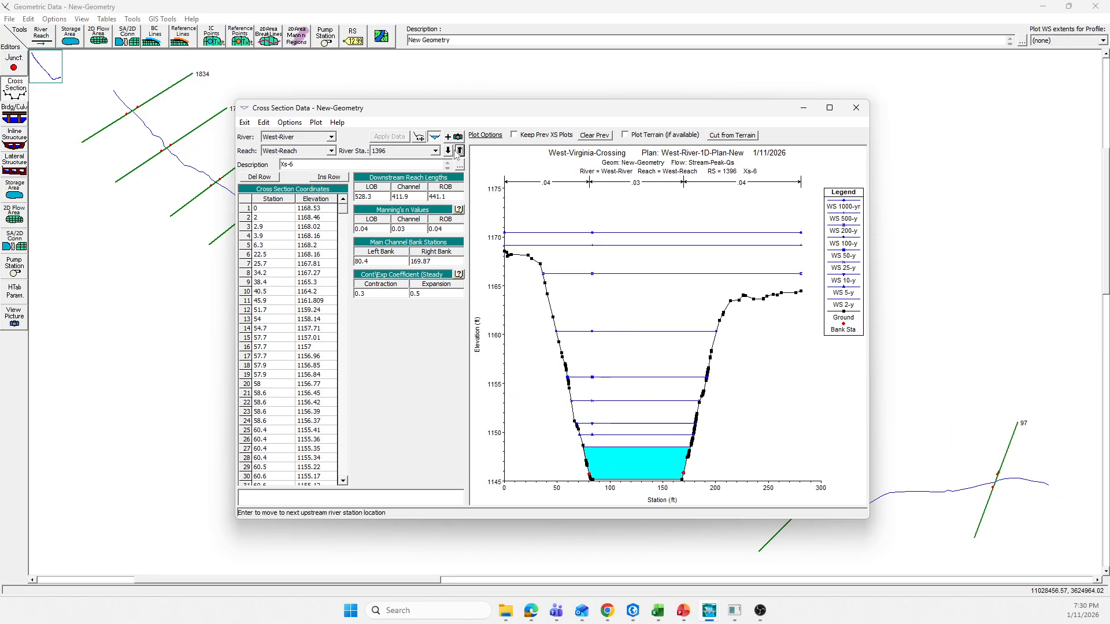
left_click(448, 150)
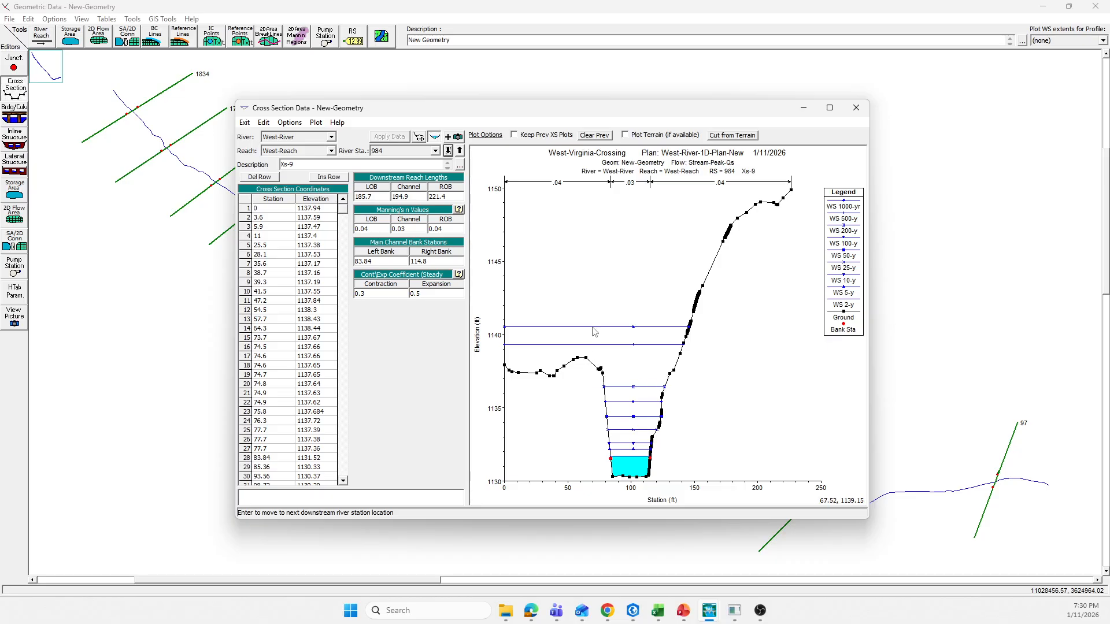
Step: Pick the high ground point on the left overbank of cross section 984 and enter 64.30 as its left levee station
left_click_drag(546, 111, 447, 101)
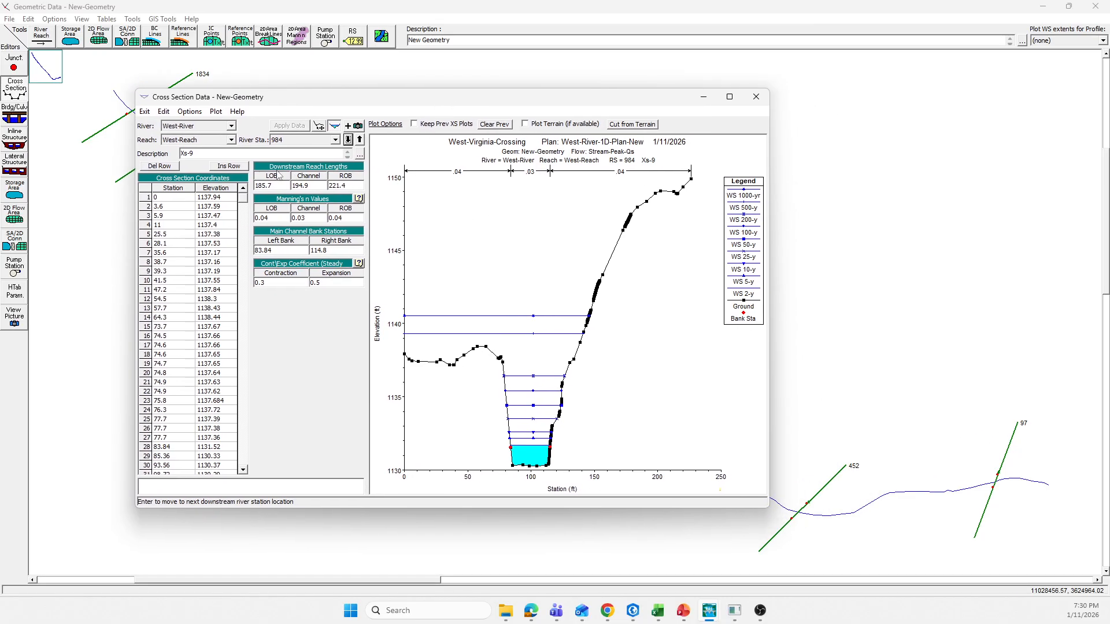
left_click(487, 350)
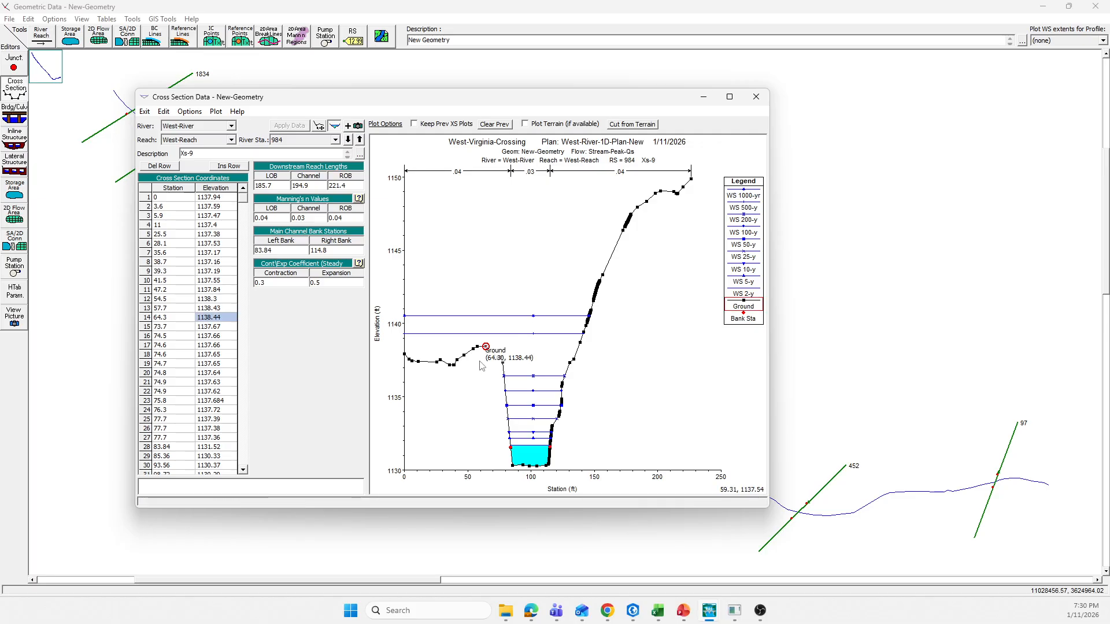
left_click(190, 111)
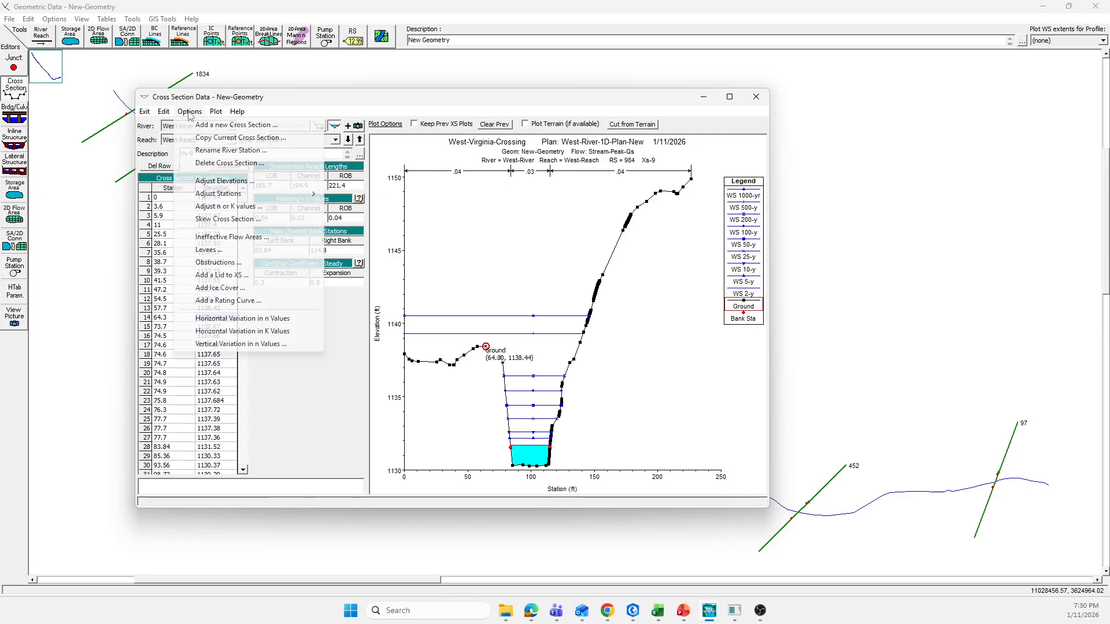
left_click(209, 255)
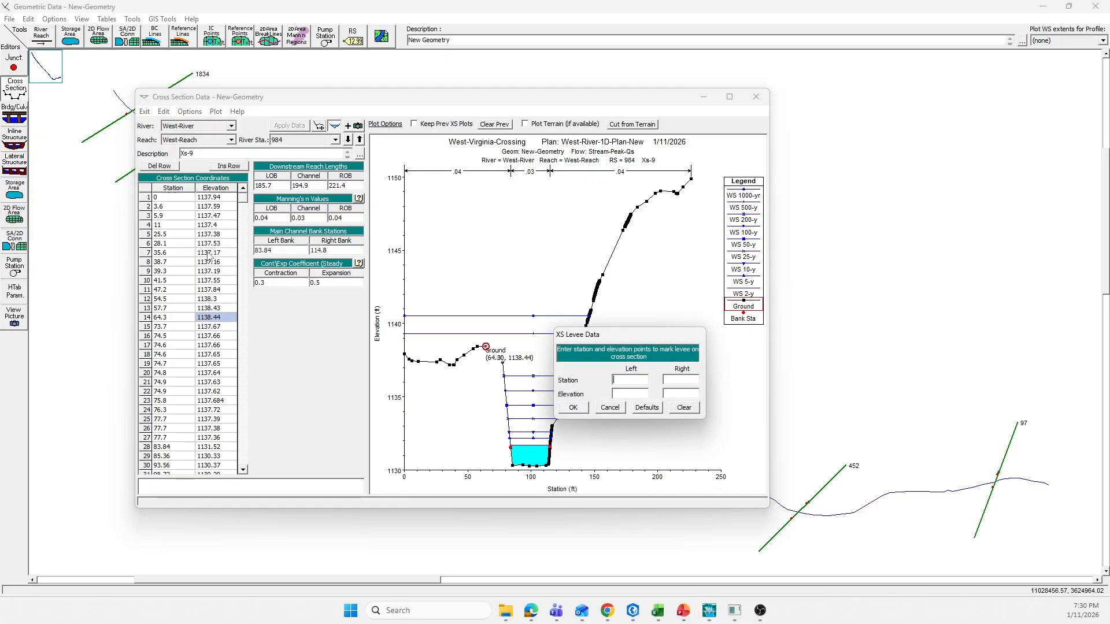
left_click_drag(646, 333, 303, 128)
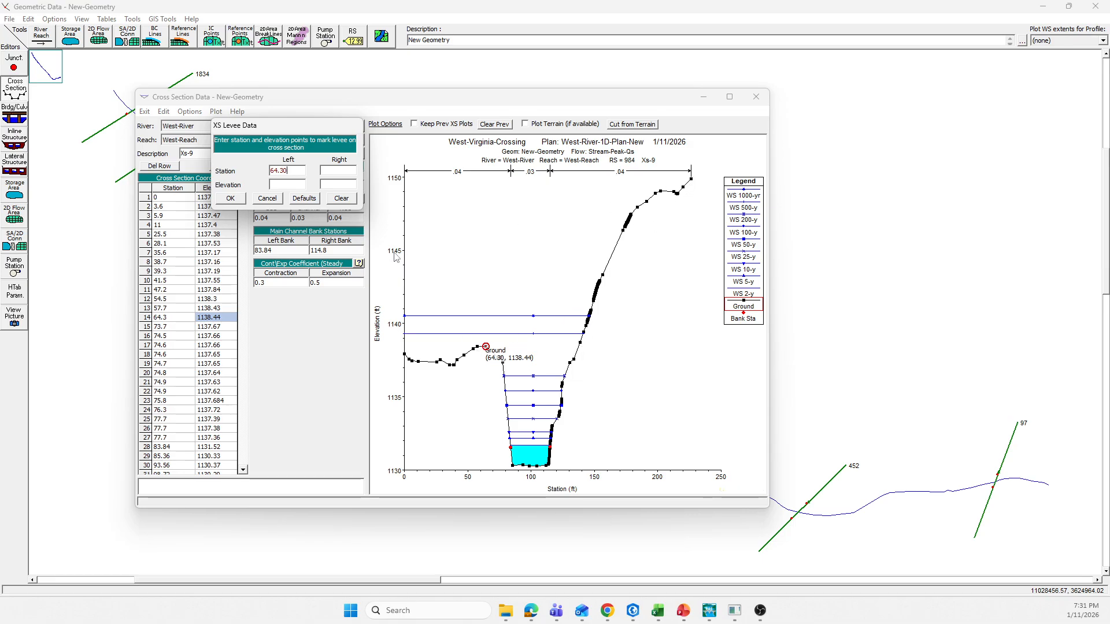
Step: Set the left levee elevation at section 984 to 1141, above the 1000-yr water surface, and apply the cross-section data
left_click(488, 317)
mouse_move(488, 317)
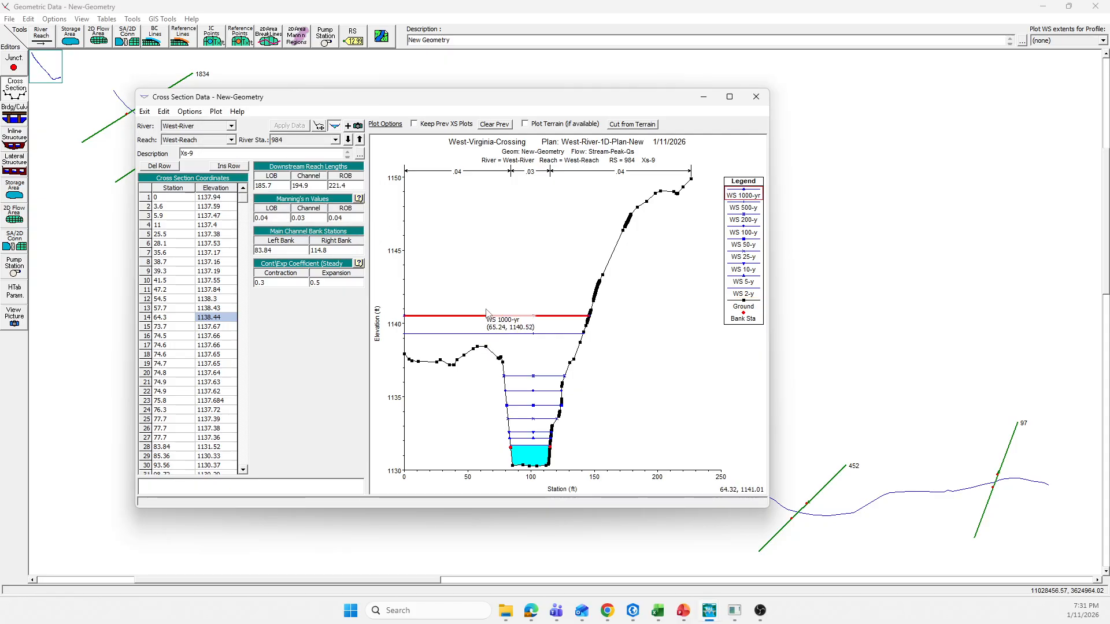
left_click_drag(438, 97, 426, 169)
left_click_drag(327, 130, 909, 73)
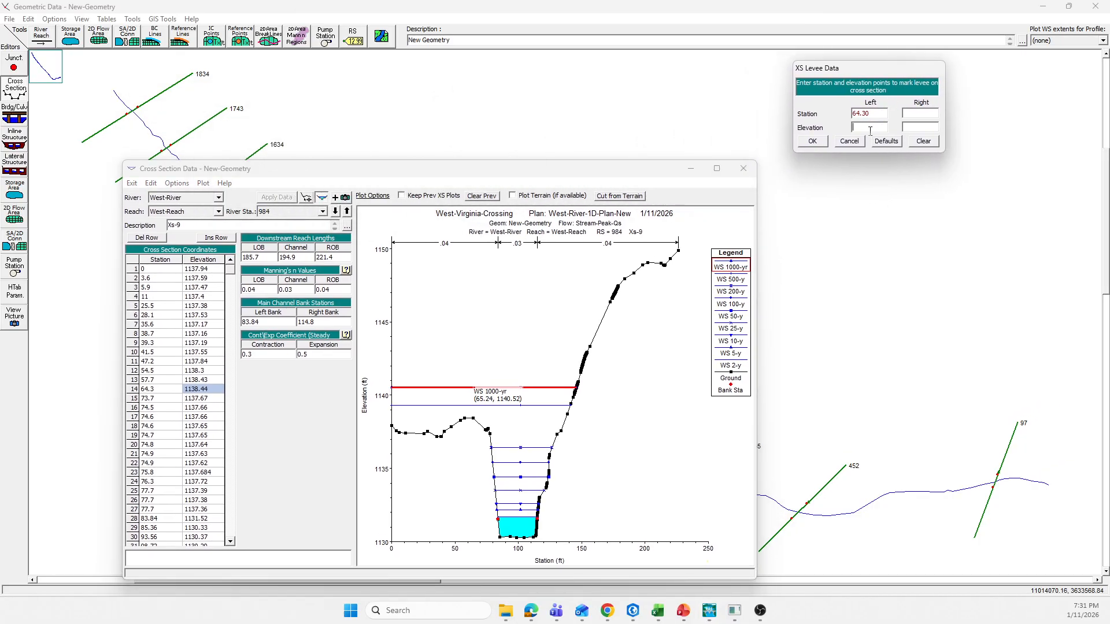
type("1141")
left_click(813, 144)
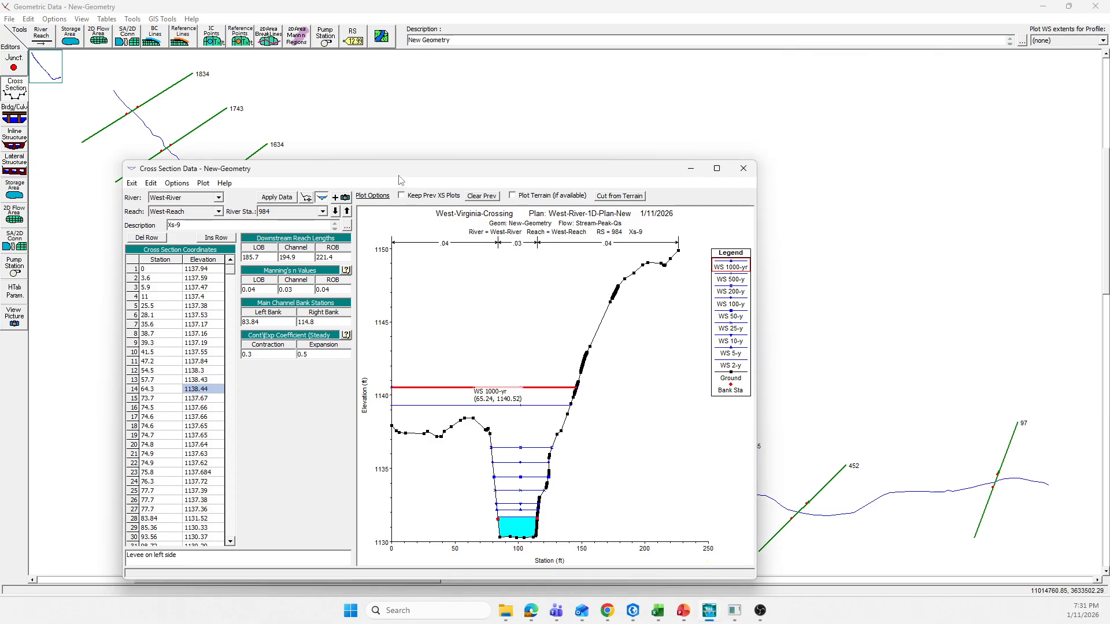
left_click(277, 197)
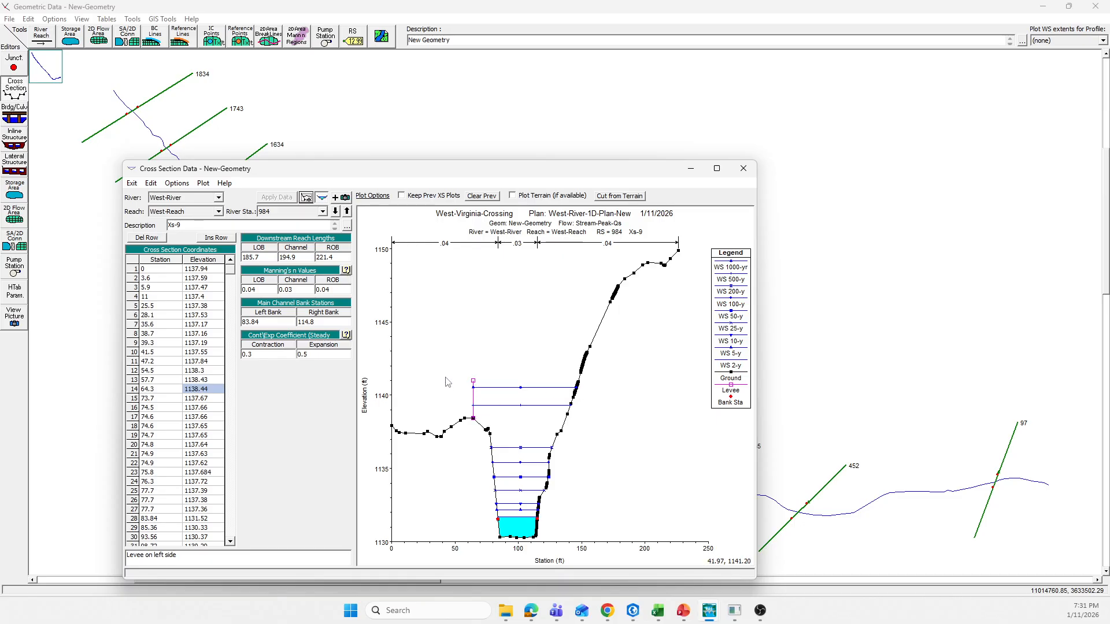
Step: Go to cross section 789 and enter a left levee station of 50.37 at the left overbank high point
left_click(336, 212)
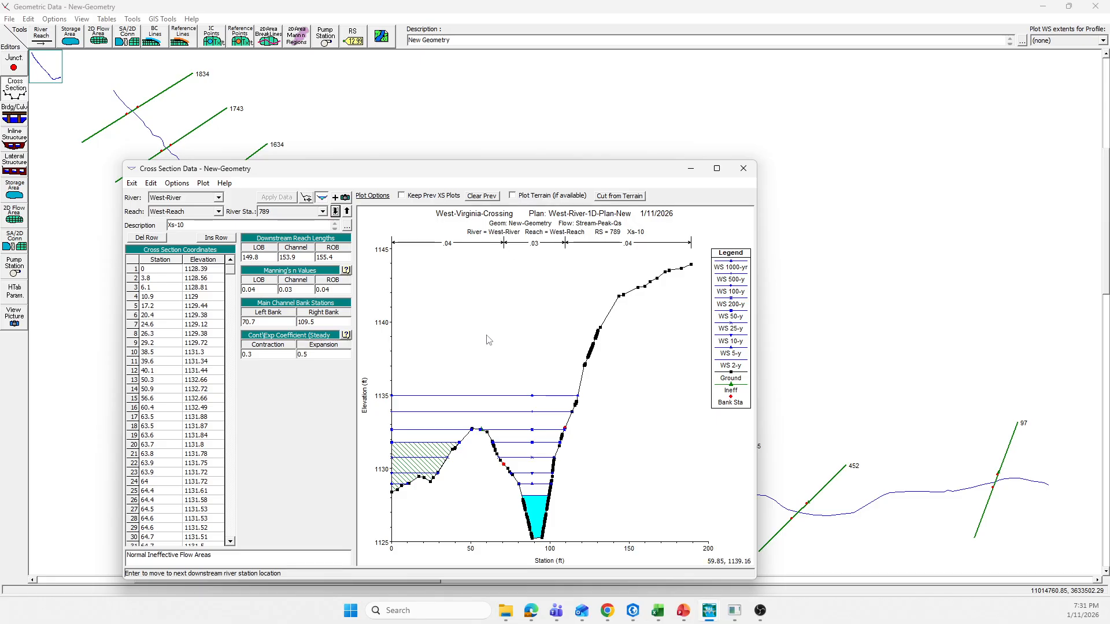
left_click(347, 212)
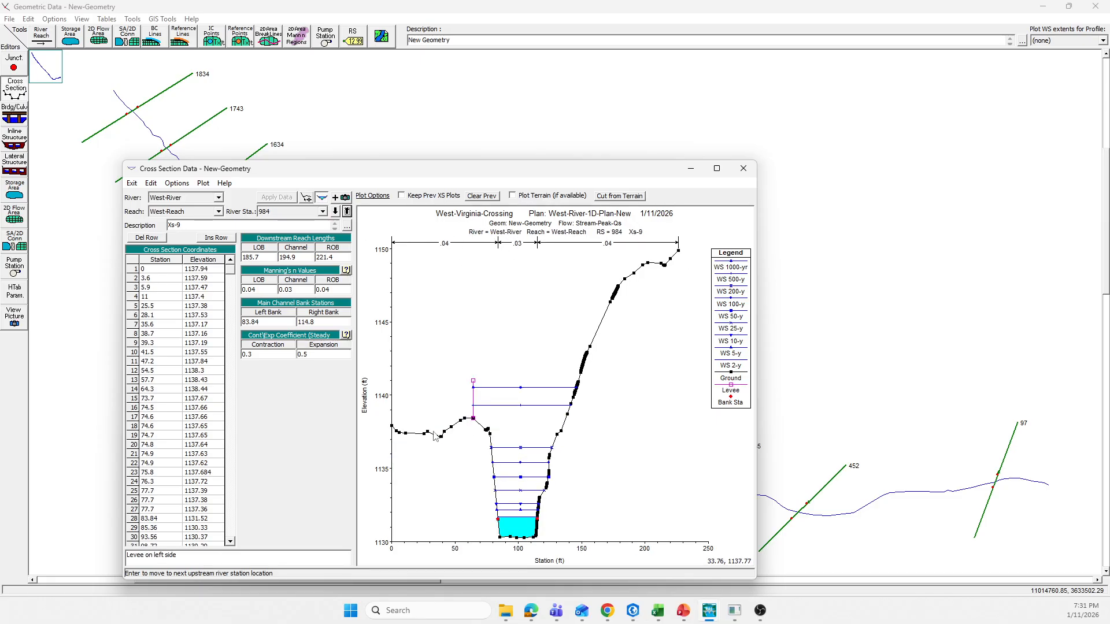
left_click(336, 211)
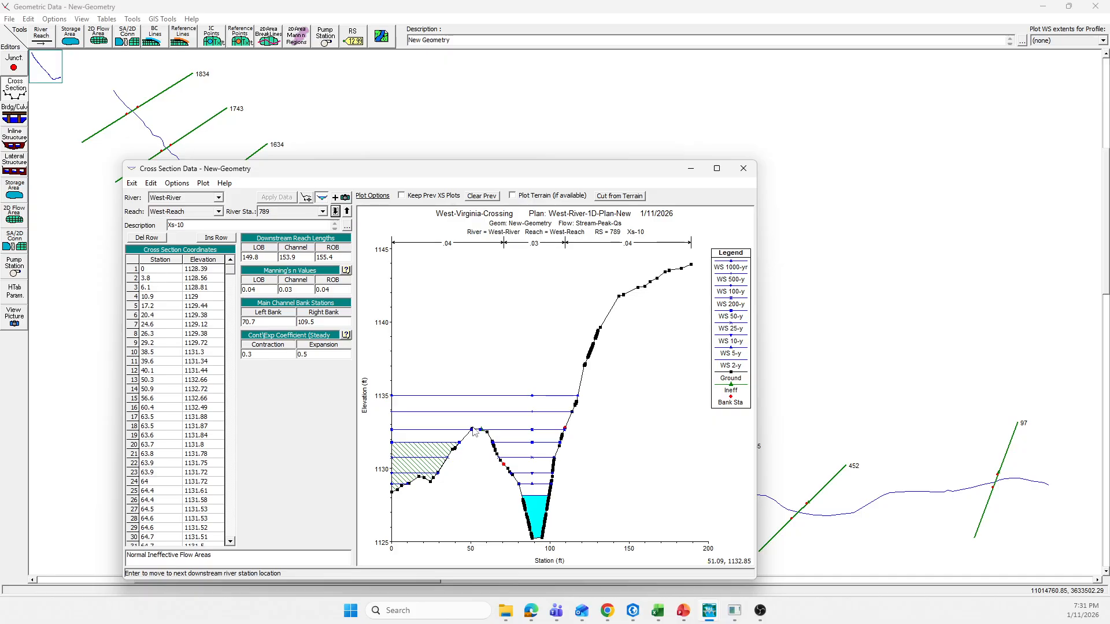
mouse_move(472, 430)
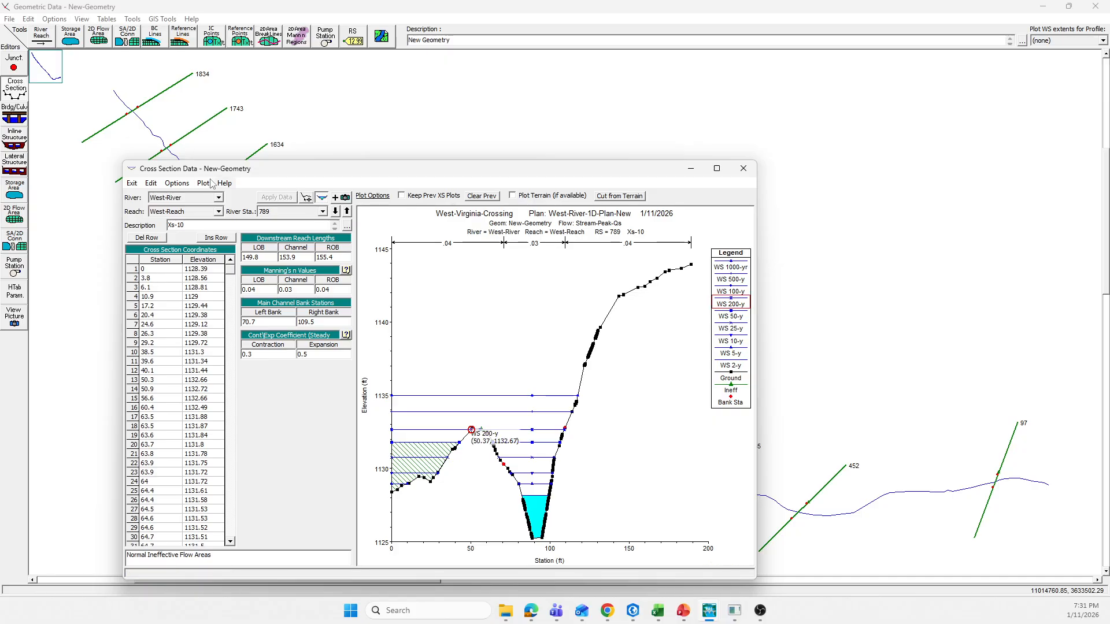
left_click(177, 183)
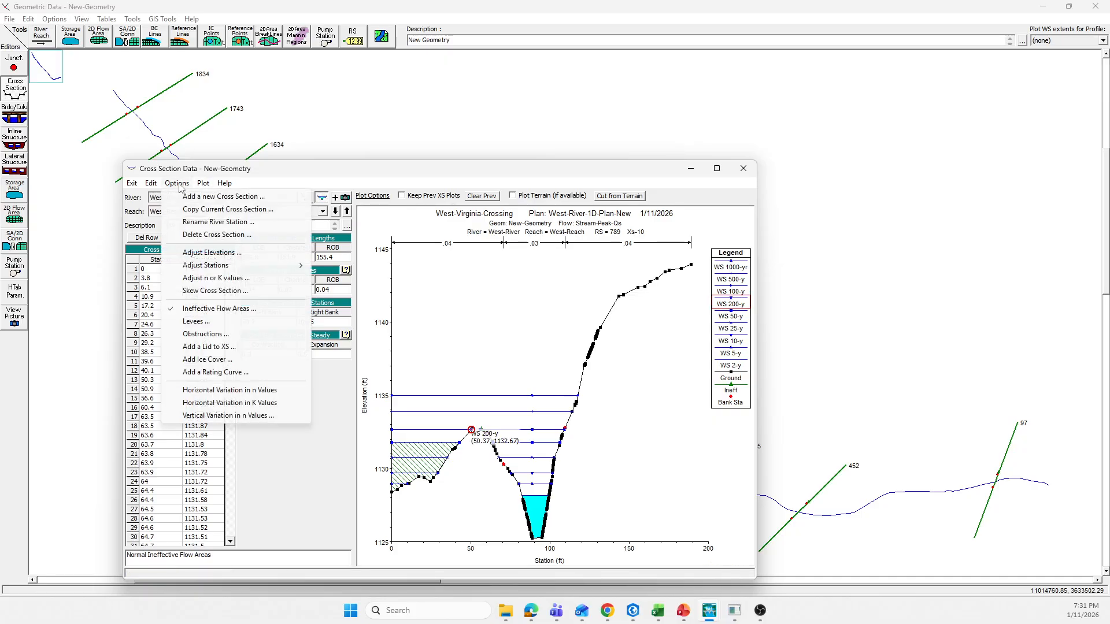
left_click(204, 322)
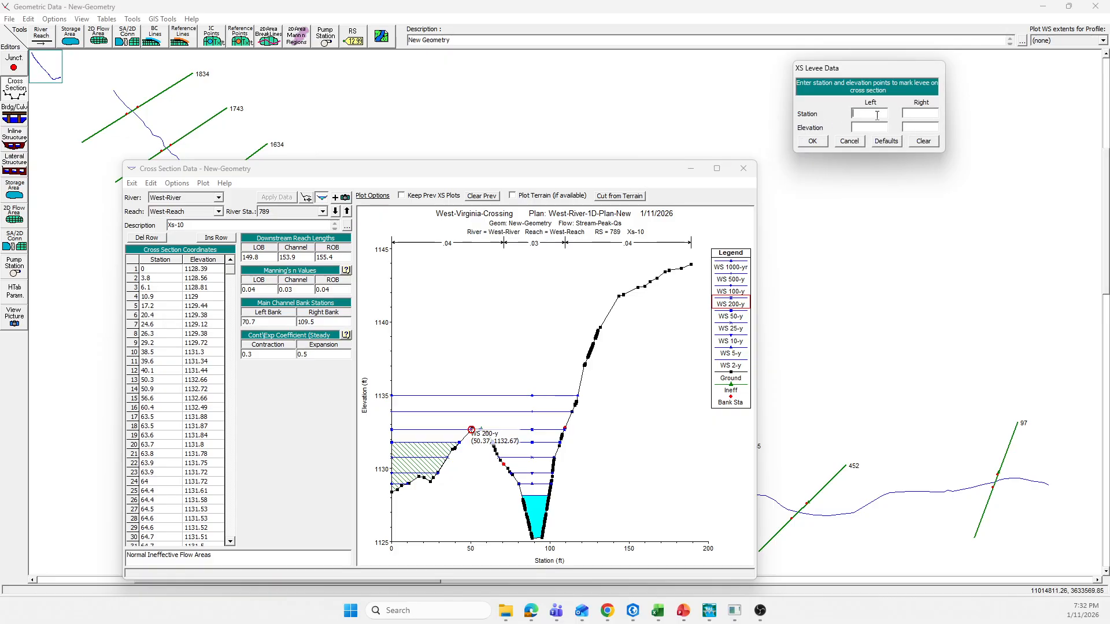
type("50.37")
Step: Set the left levee elevation at section 789 to about 1135 ft, at the 1000-yr water surface, and apply the data
left_click(474, 397)
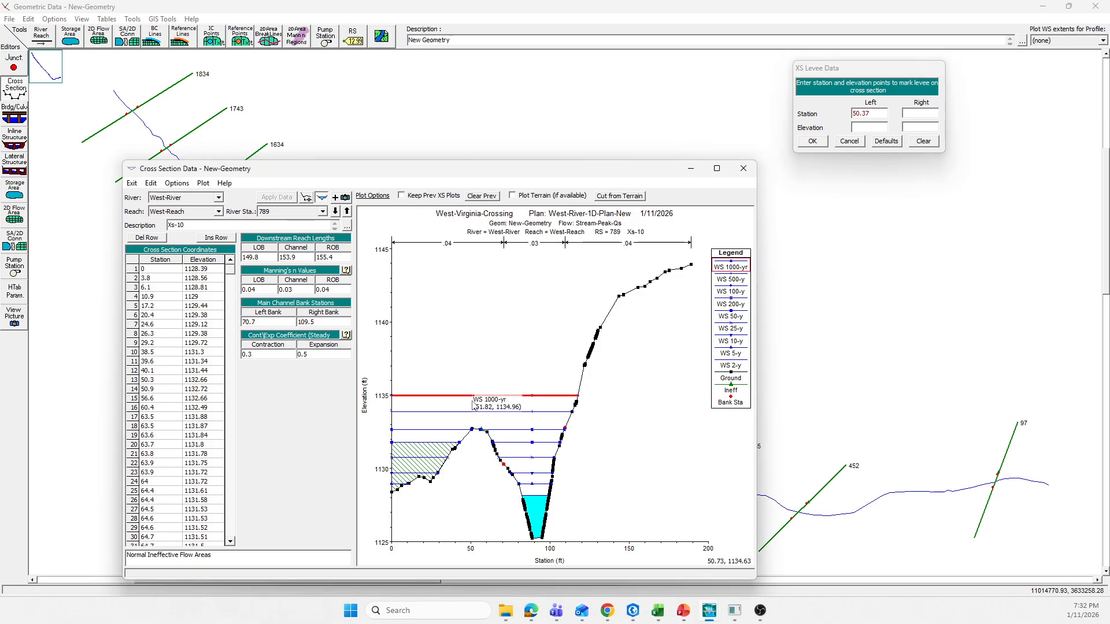
left_click(875, 126)
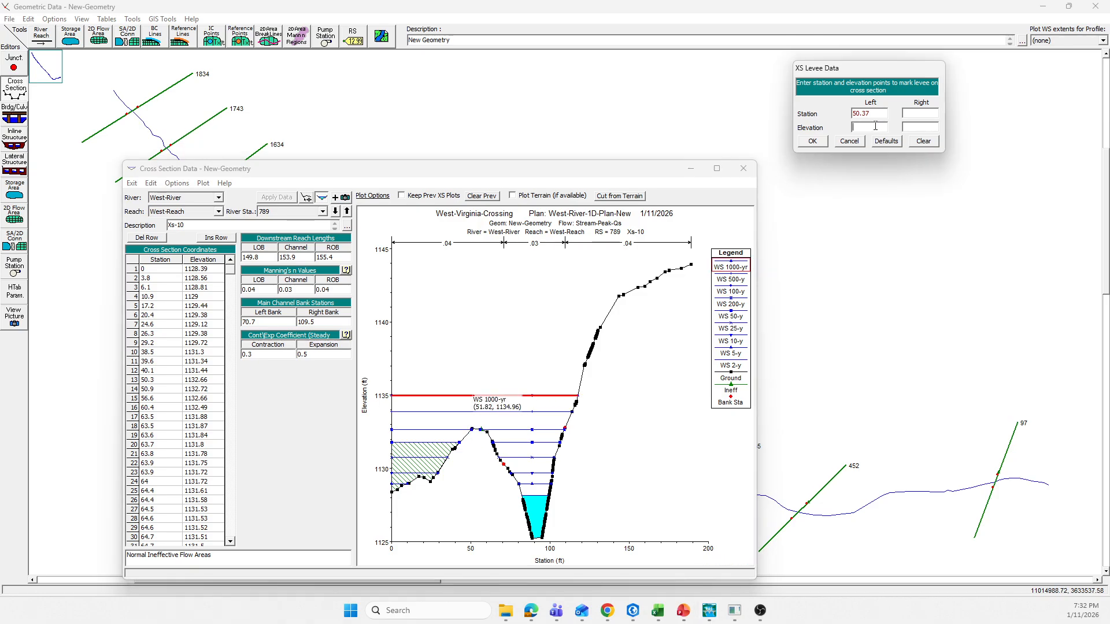
type("1135")
left_click(812, 141)
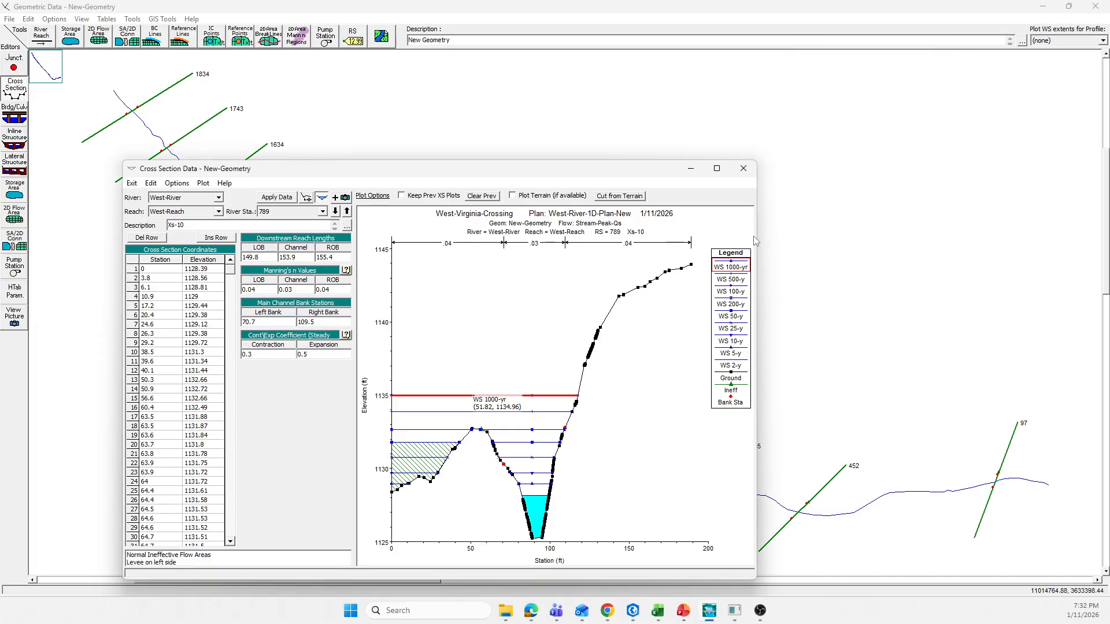
left_click(277, 198)
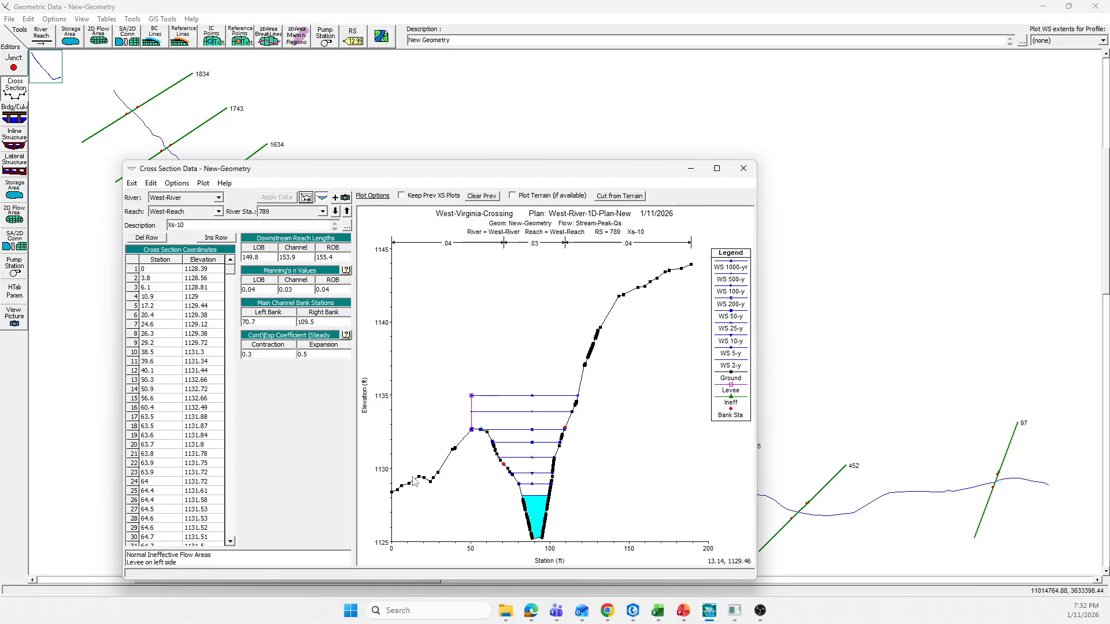
Step: Go to cross section 635 and enter a left levee station of 60.33 near the left overbank high point
left_click(335, 211)
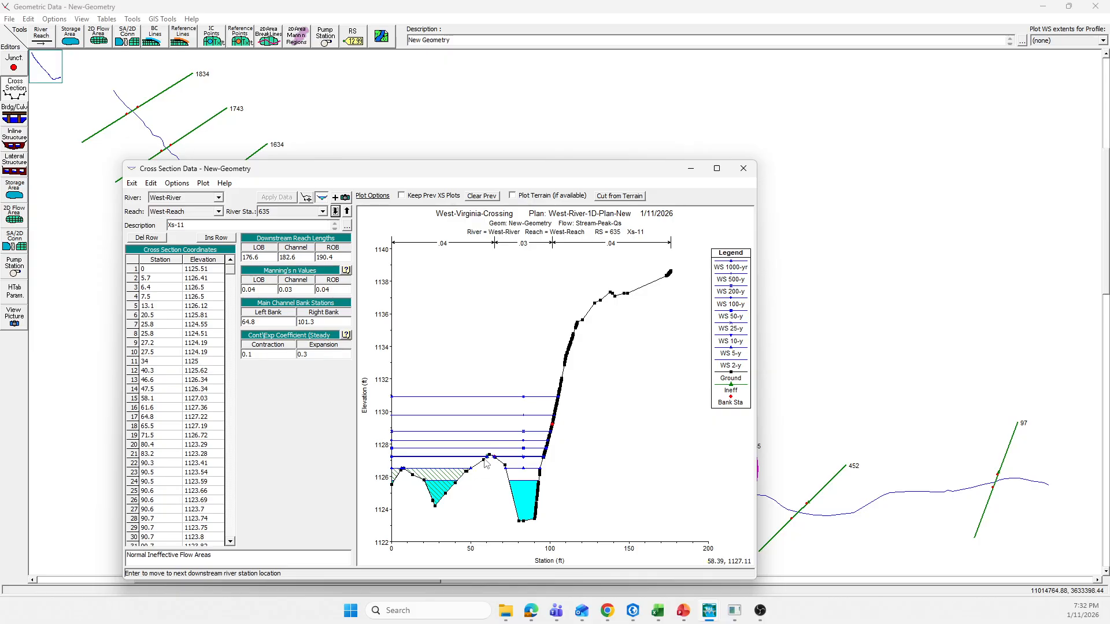
mouse_move(488, 462)
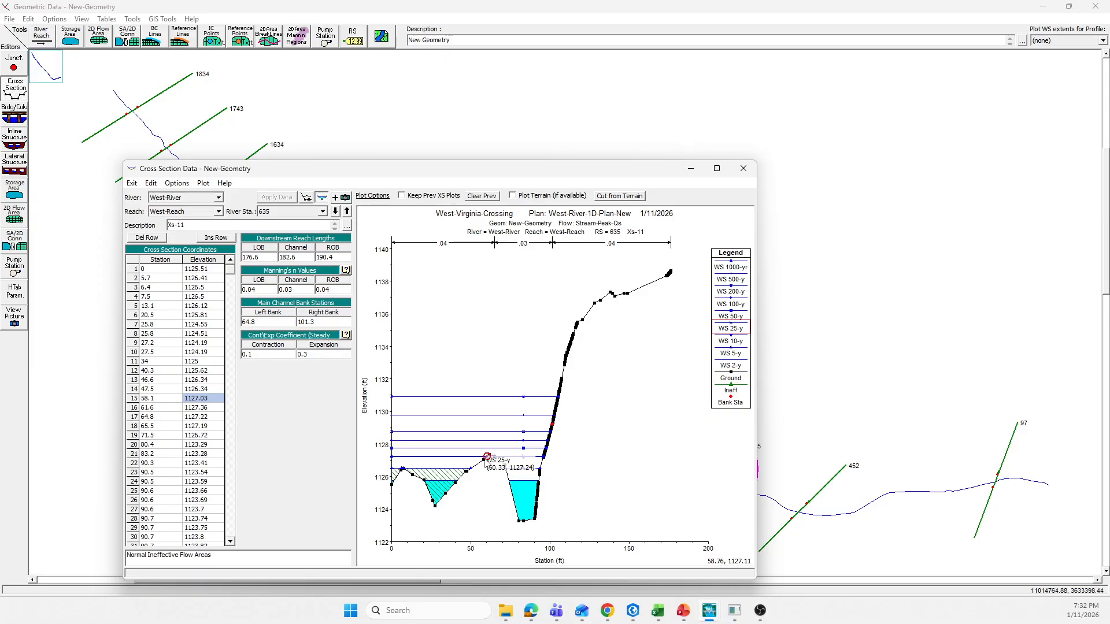
left_click(177, 184)
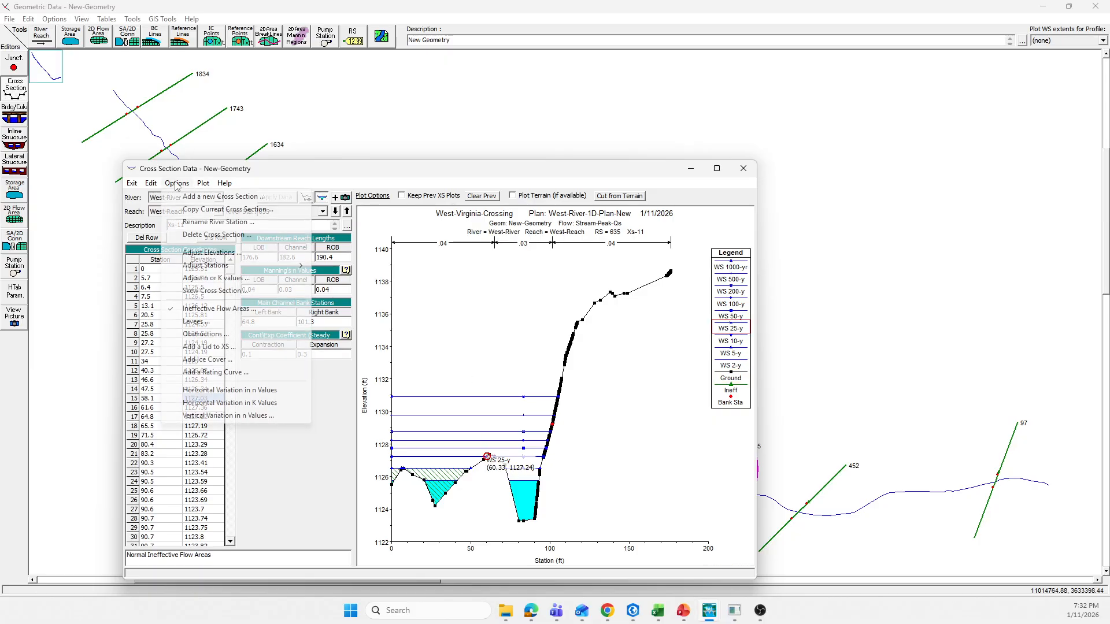
left_click(209, 321)
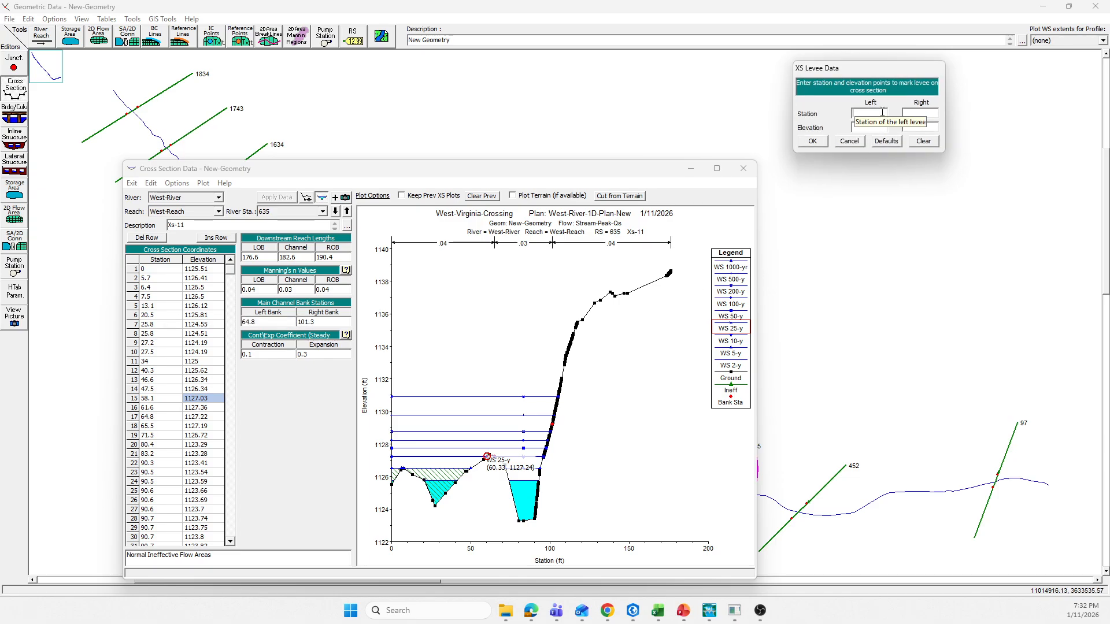
left_click(883, 112)
type("60.33")
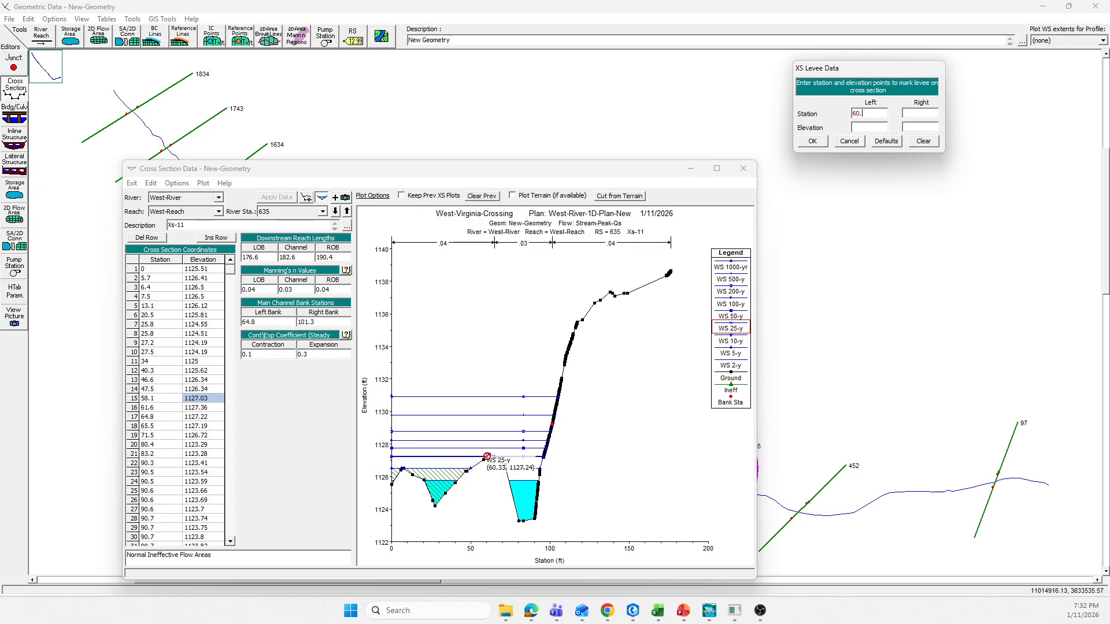
Step: Set the left levee elevation at section 635 to about 1131 ft, at the 1000-yr water surface, and apply the data
left_click(478, 398)
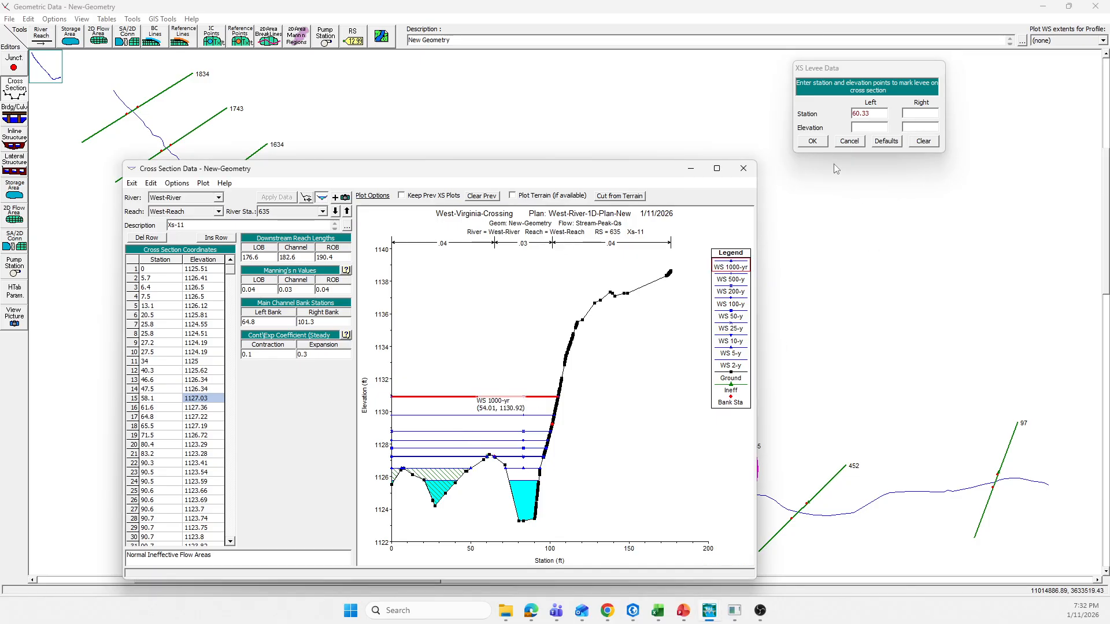
left_click(857, 127)
type("1131")
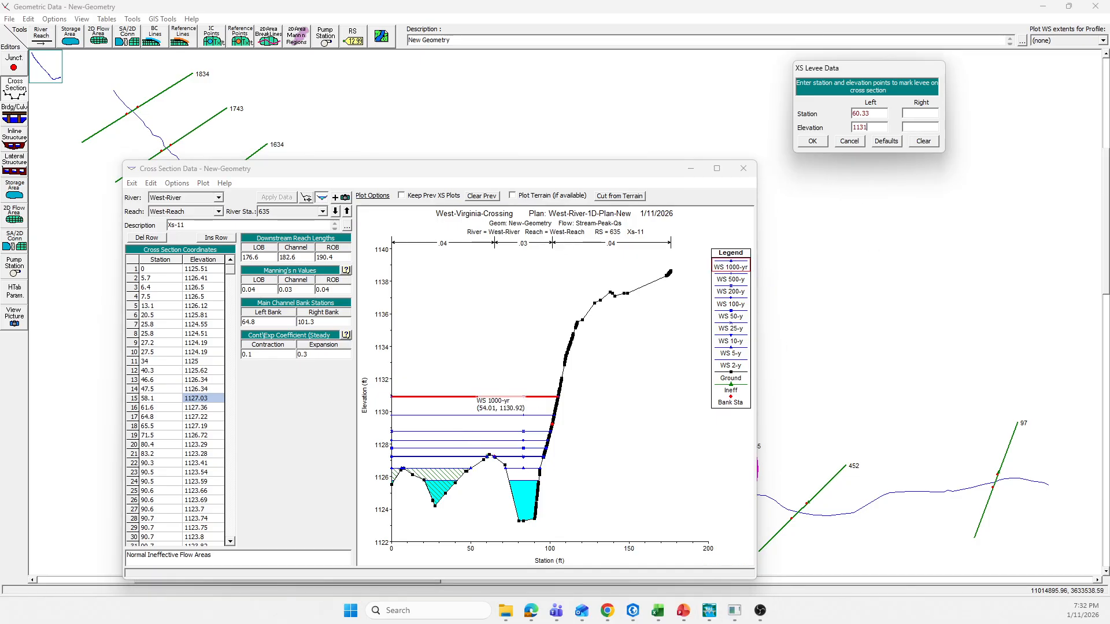
left_click(812, 141)
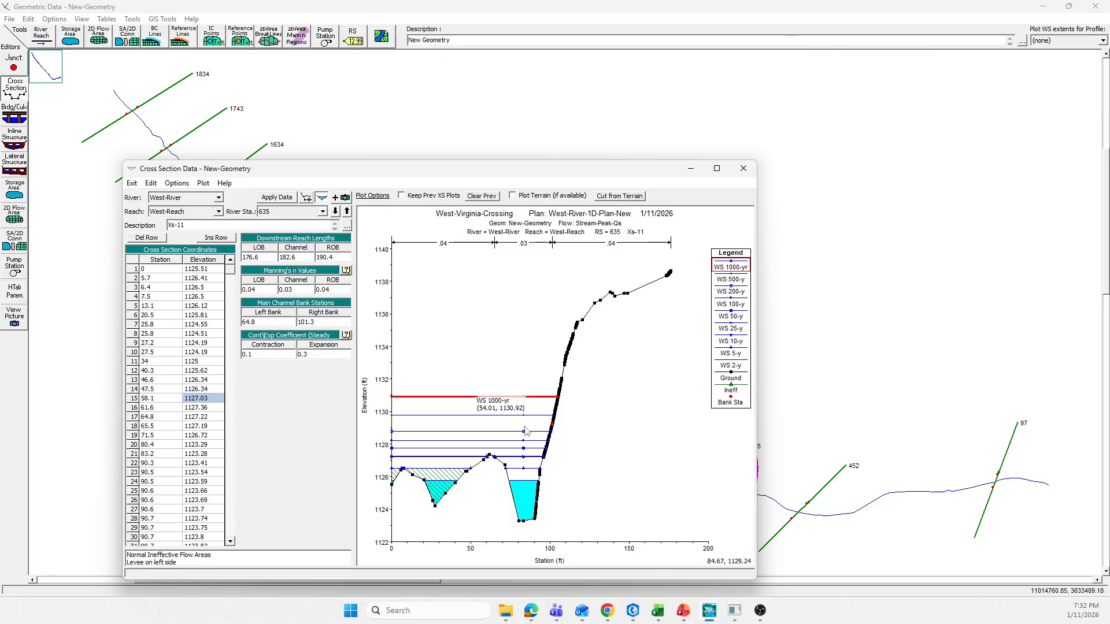
left_click(277, 197)
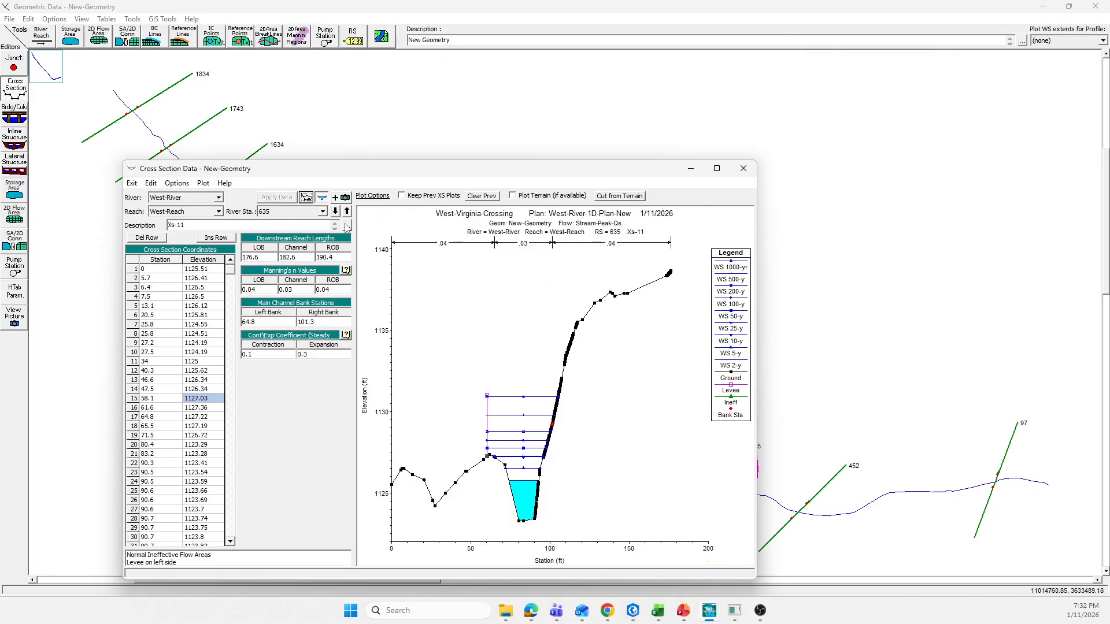
Step: Go to cross section 452 and enter a left levee station of 92.46 near the left overbank high point
left_click(335, 211)
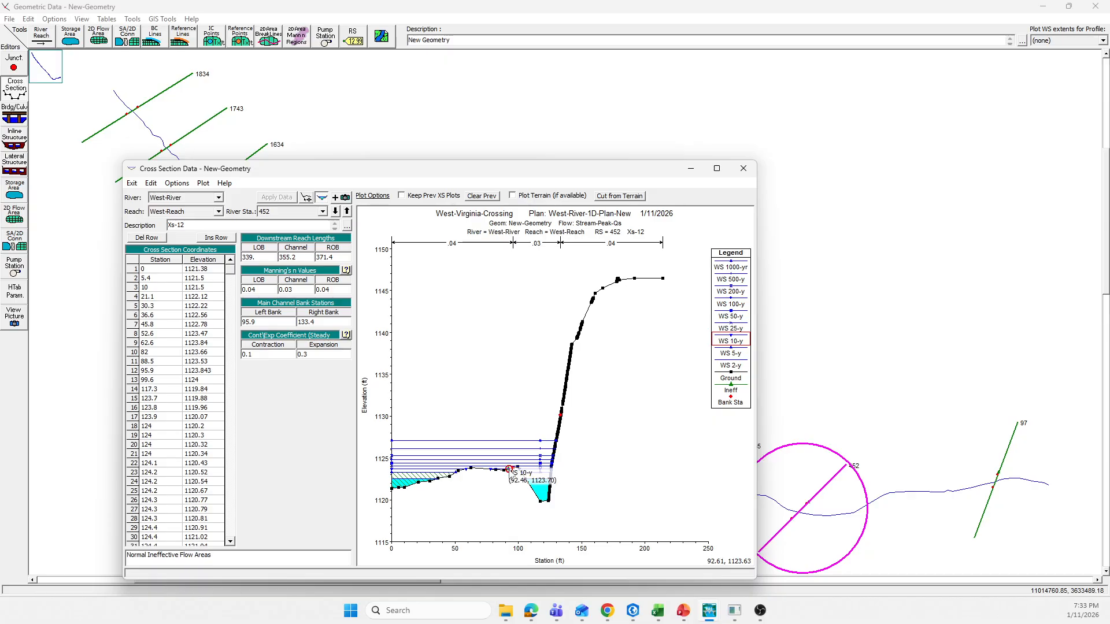
left_click(183, 184)
left_click(208, 322)
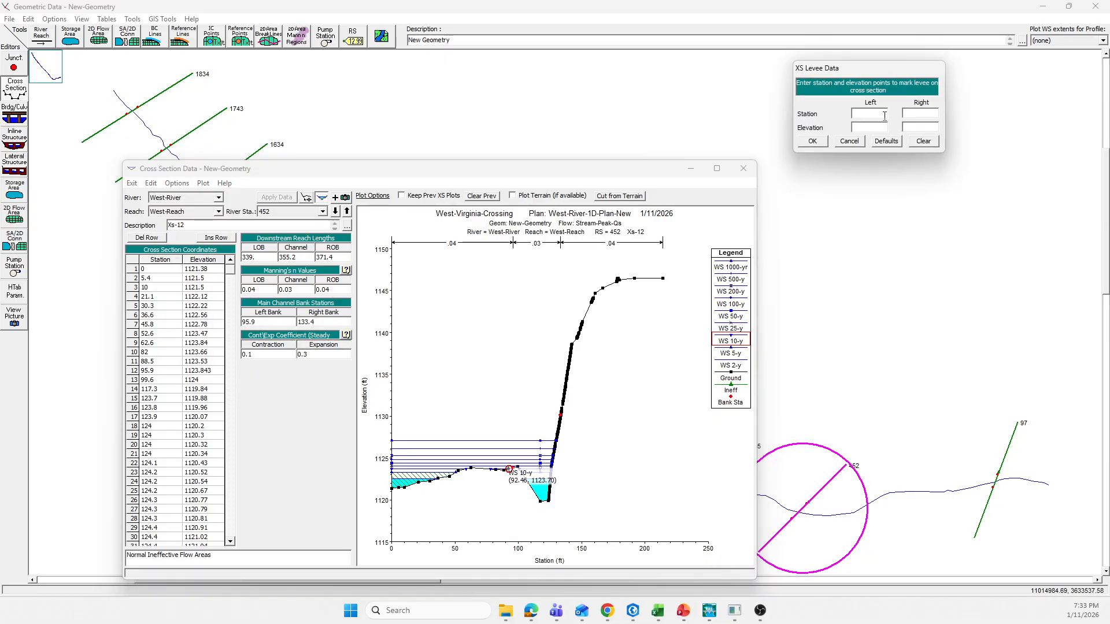
type("92.46")
Step: Enter a left levee elevation of 1120.5 at section 452 and accept the levee data
left_click(471, 441)
mouse_move(473, 445)
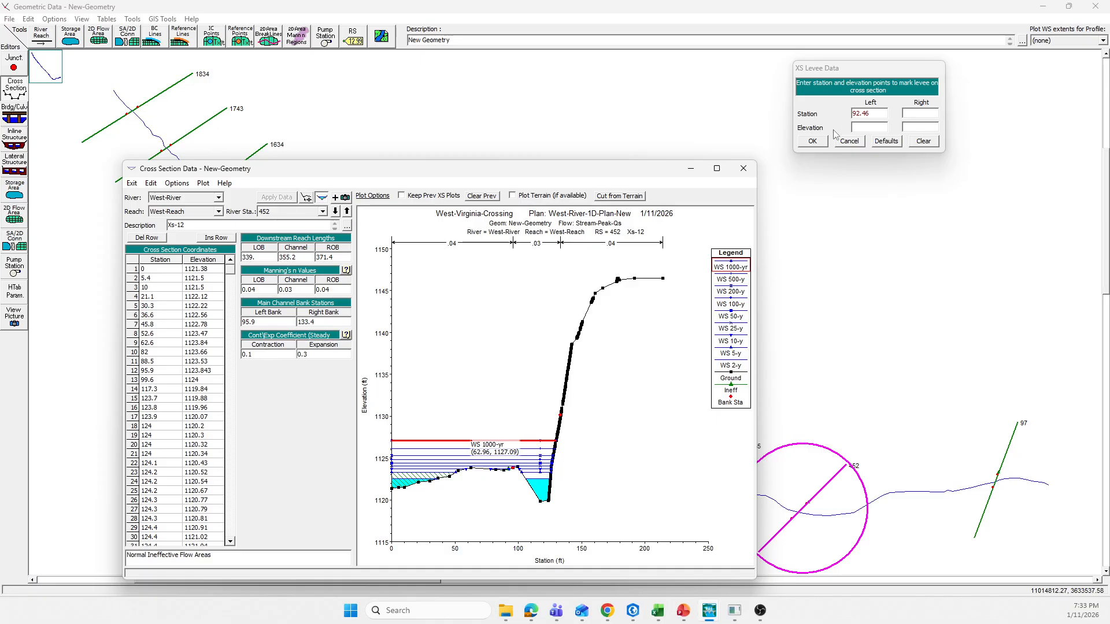
left_click(858, 127)
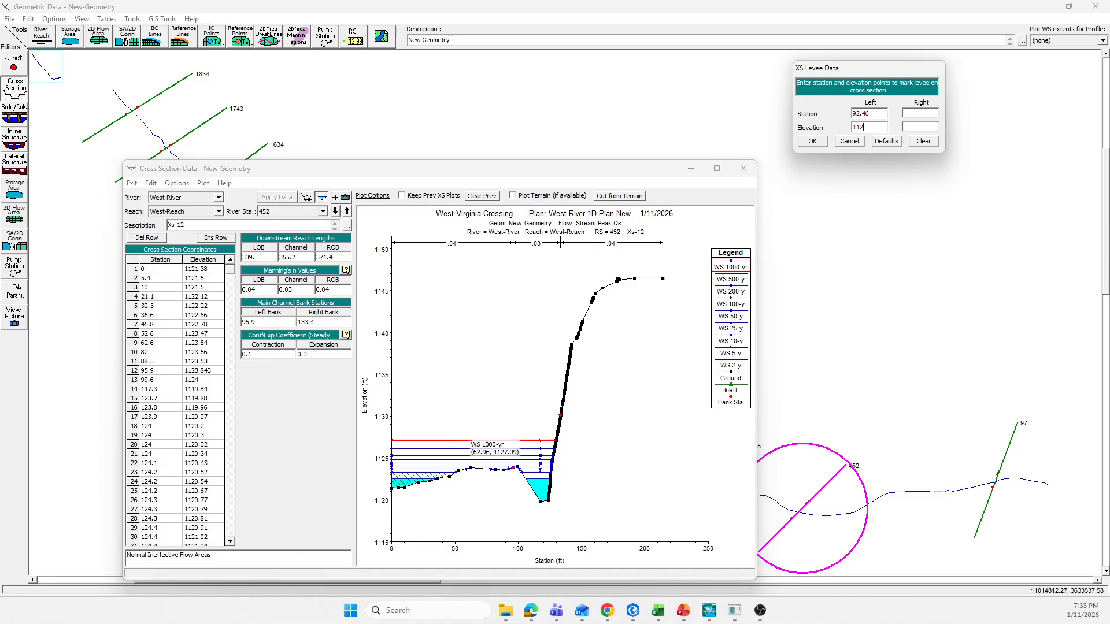
type("0.5")
left_click(813, 142)
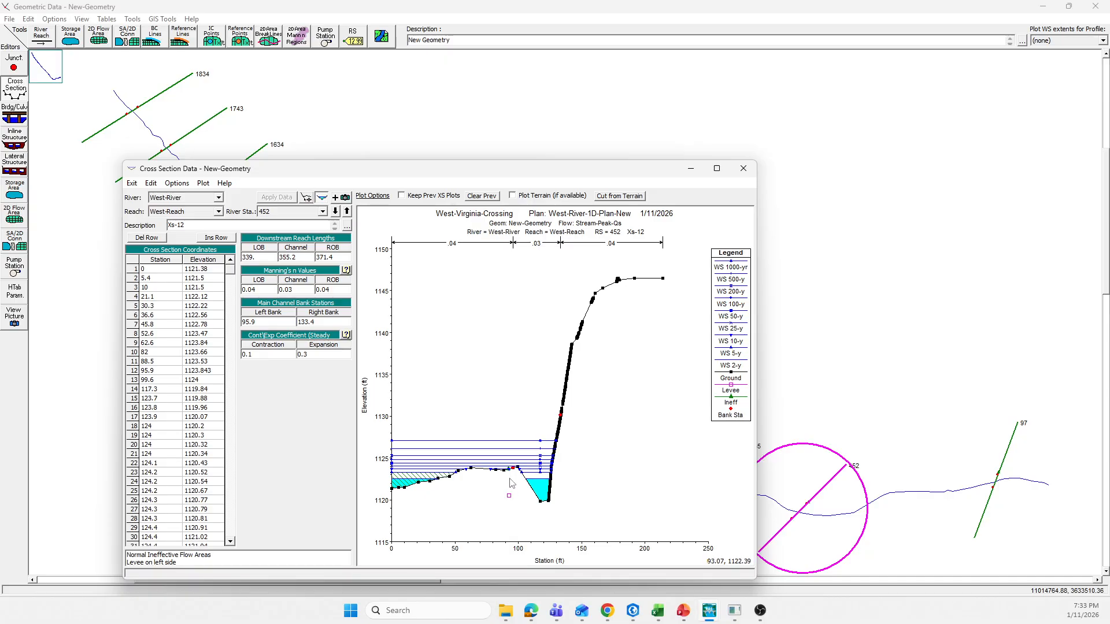
Step: Correct the left levee elevation at section 452 to 1127.5, above the 1000-yr water surface, and apply the cross-section data
left_click(176, 184)
left_click(200, 323)
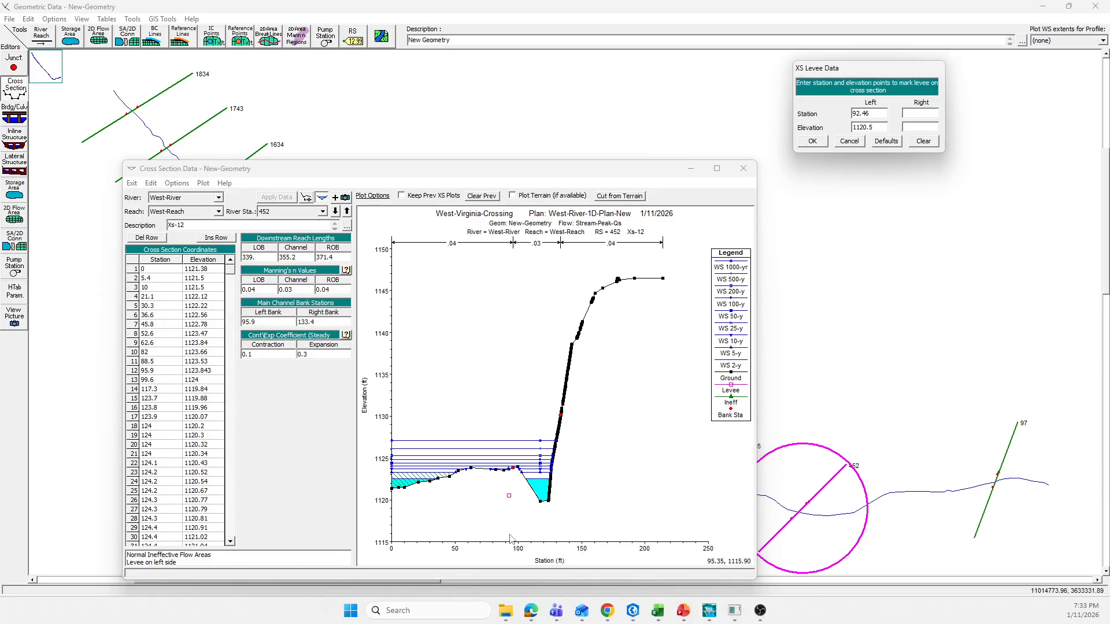
left_click(509, 442)
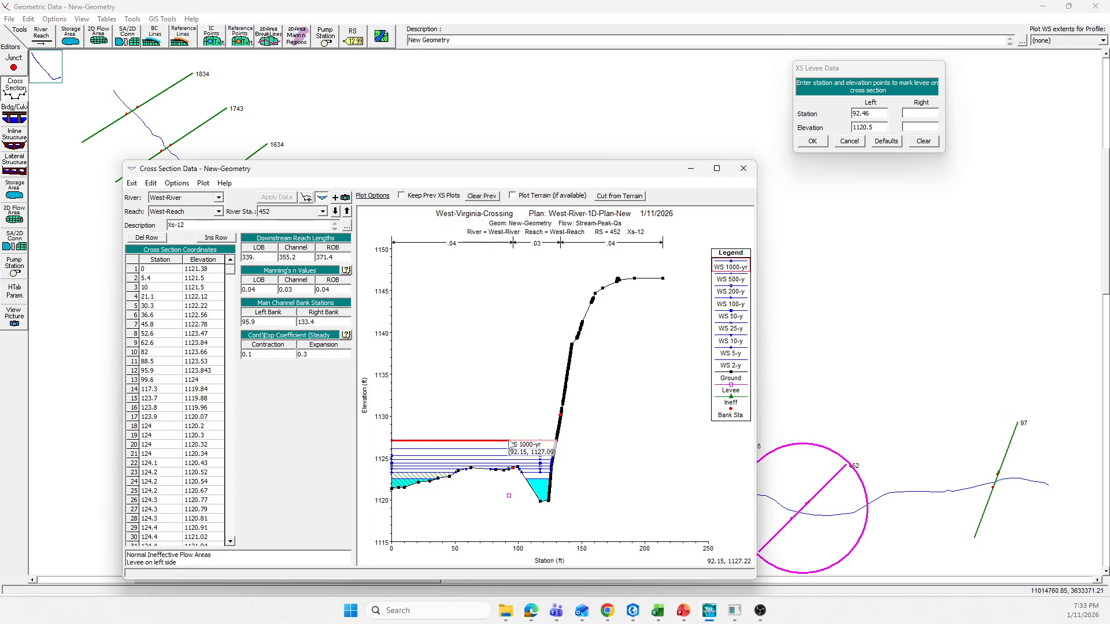
left_click(867, 144)
key("BackSpace")
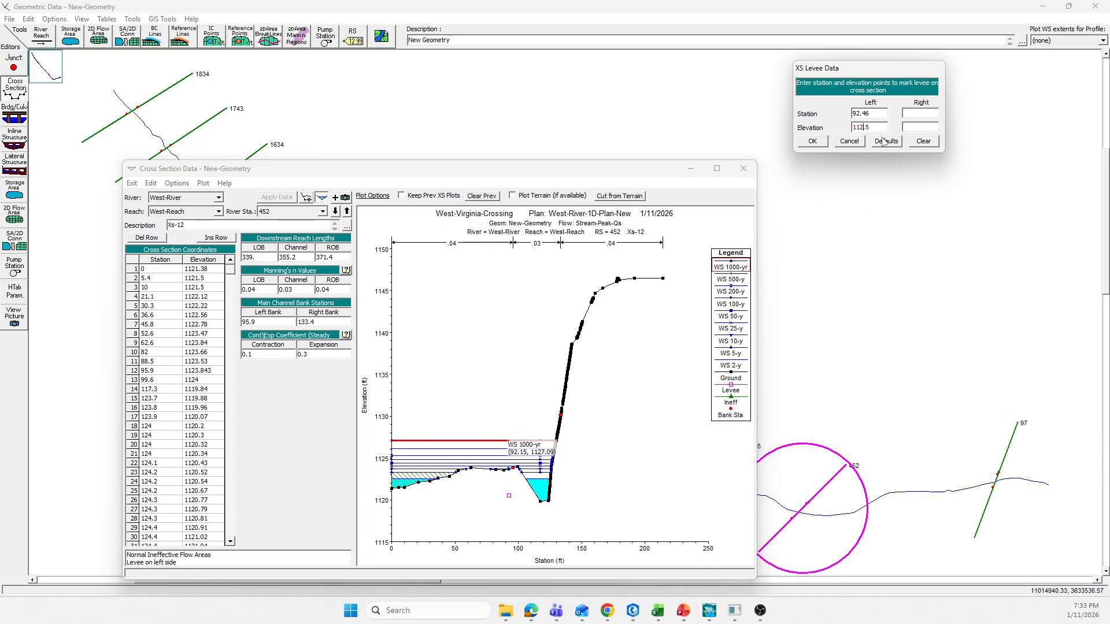
left_click(812, 141)
left_click(282, 198)
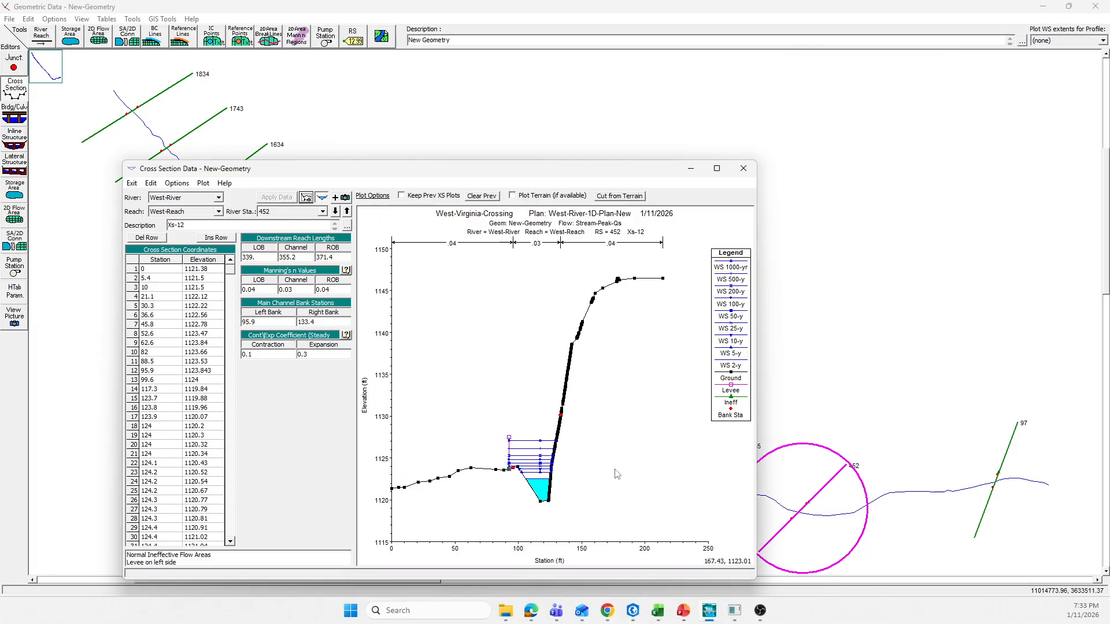
Step: Go to cross section 97 and enter a left levee station of 93.8 at the left overbank high point
left_click(335, 211)
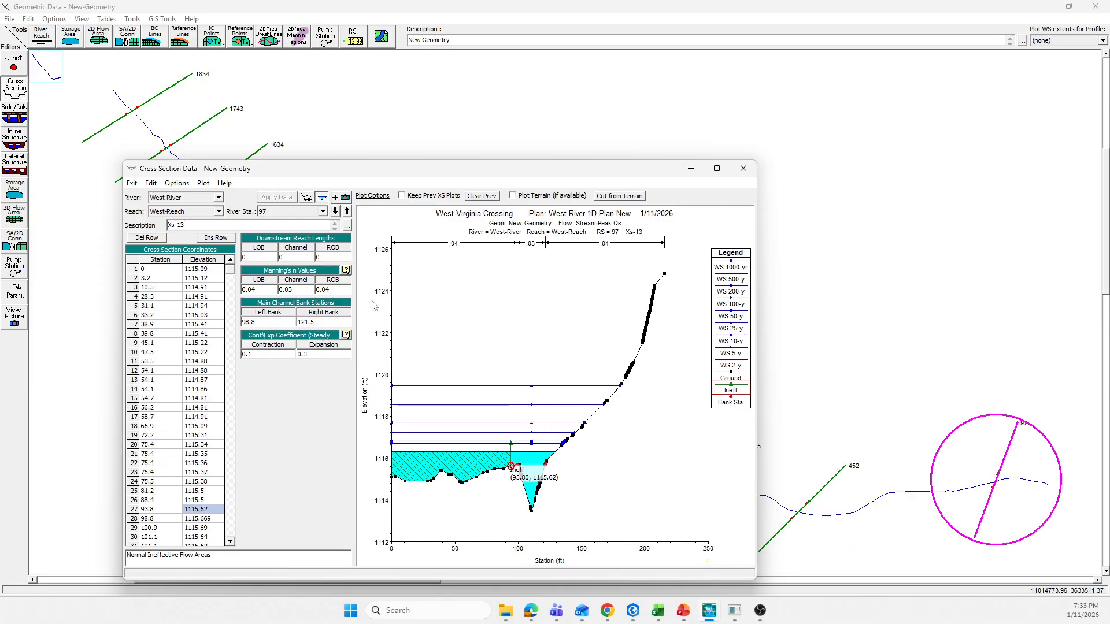
left_click(171, 184)
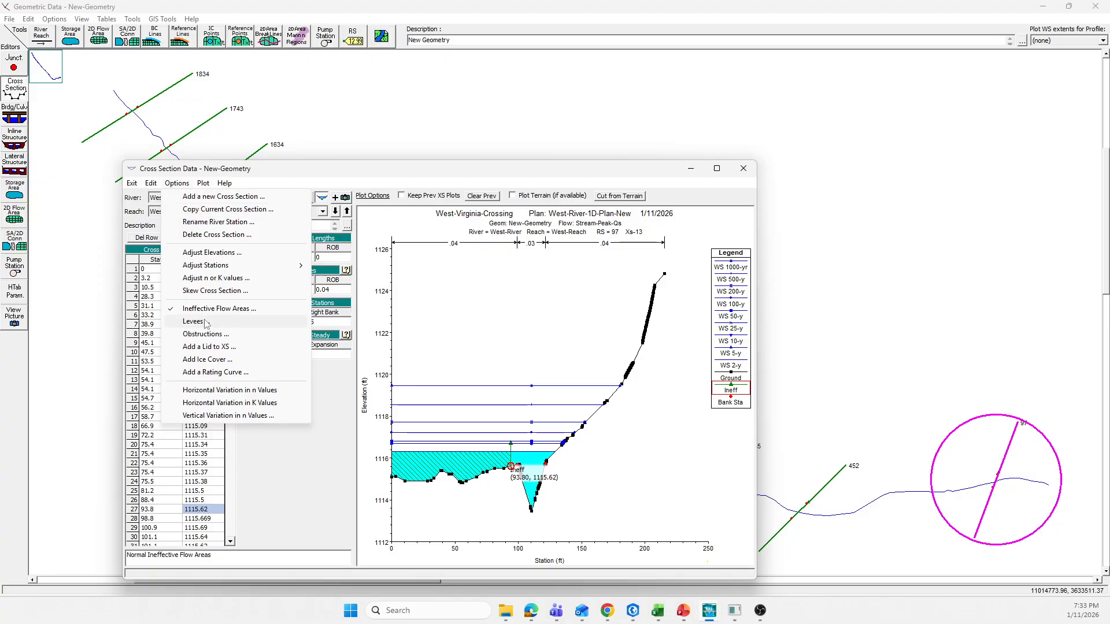
left_click(203, 321)
left_click(871, 114)
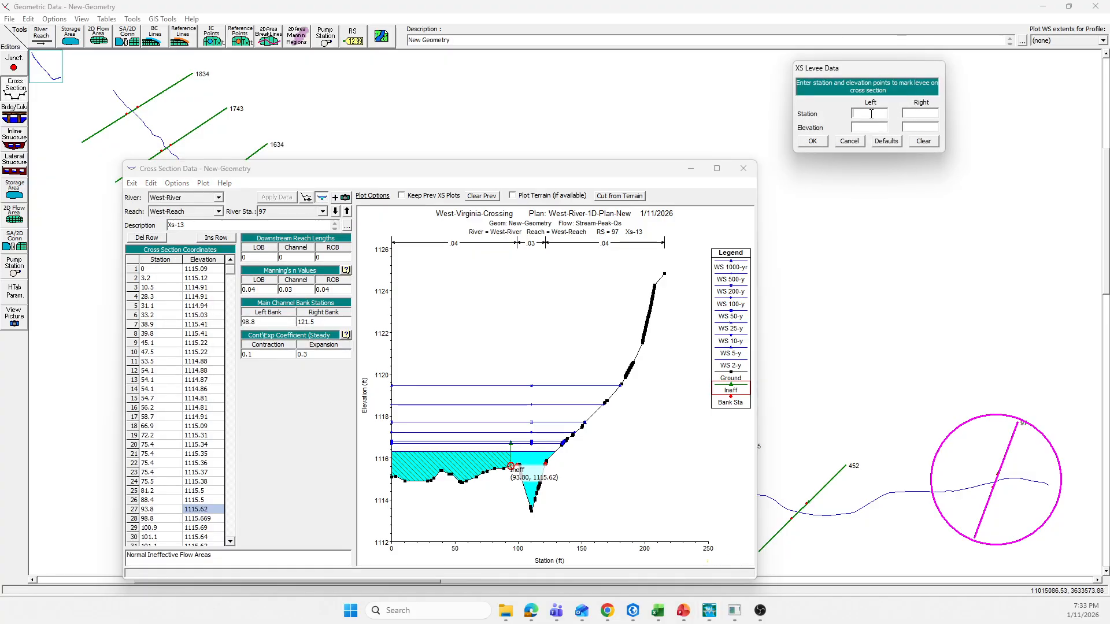
type("93.8")
Step: Set the left levee elevation at section 97 to 1120, above the 1000-yr water surface, and apply the cross-section data
left_click(513, 389)
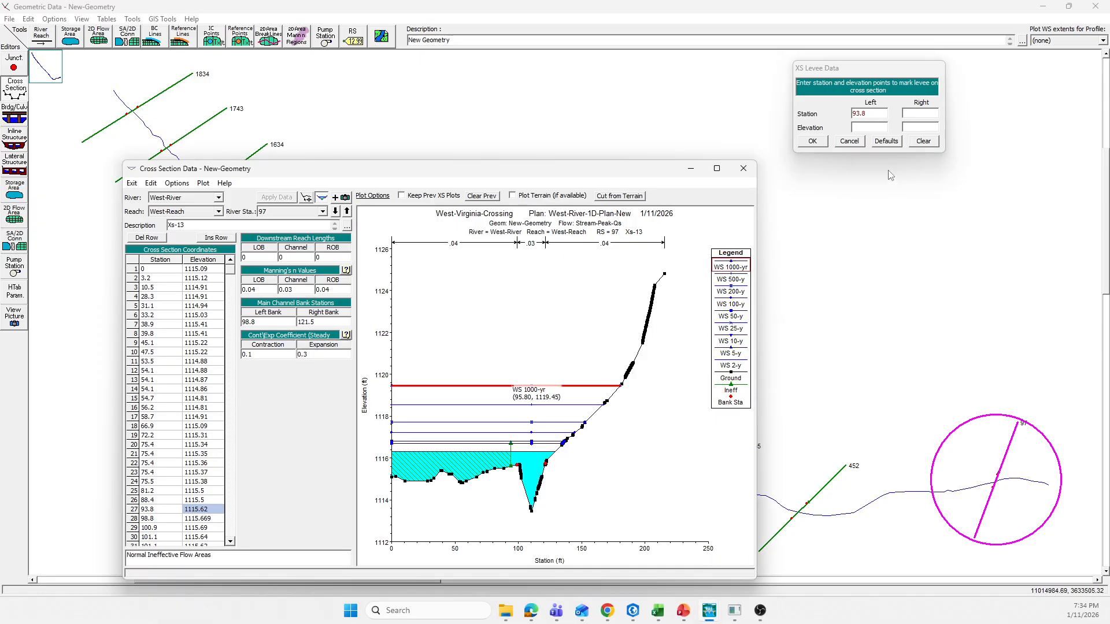
left_click(867, 127)
type("1")
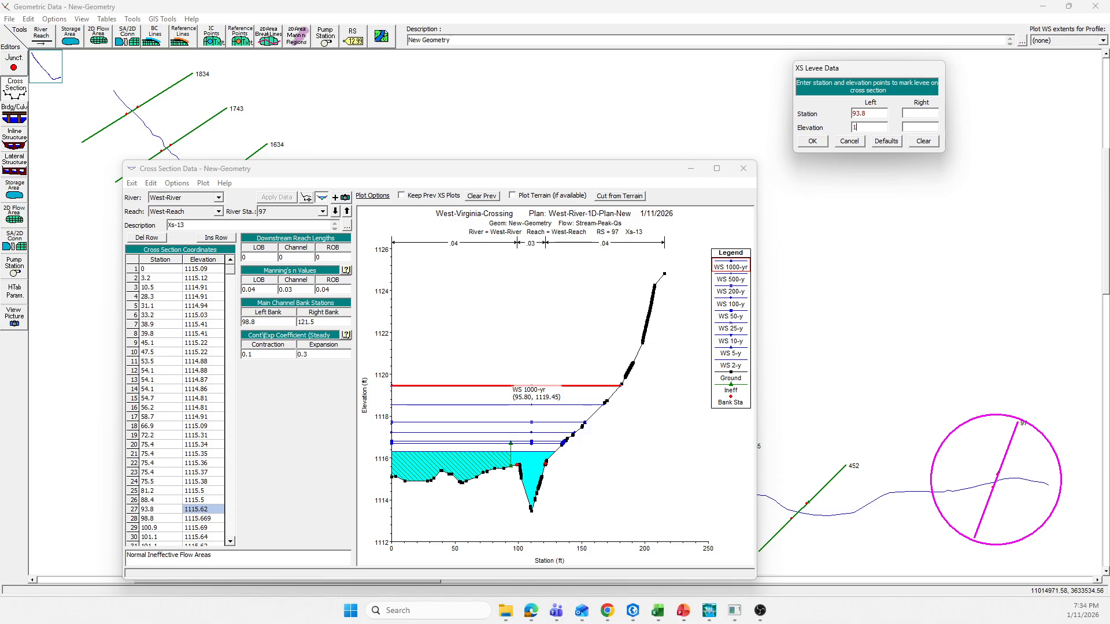
type("120")
left_click(812, 141)
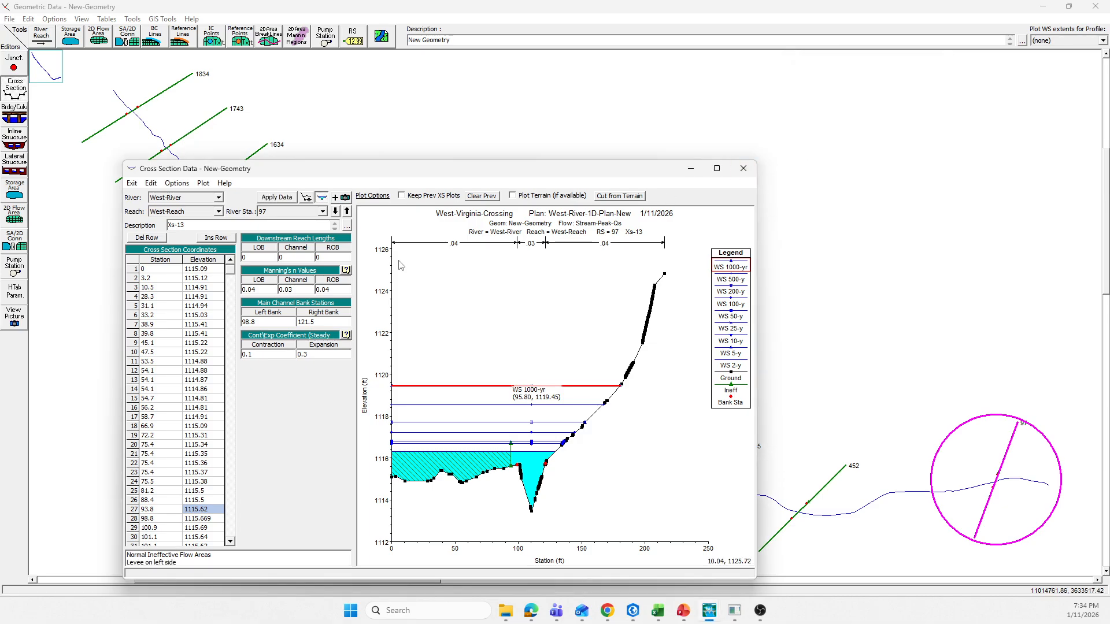
left_click(271, 199)
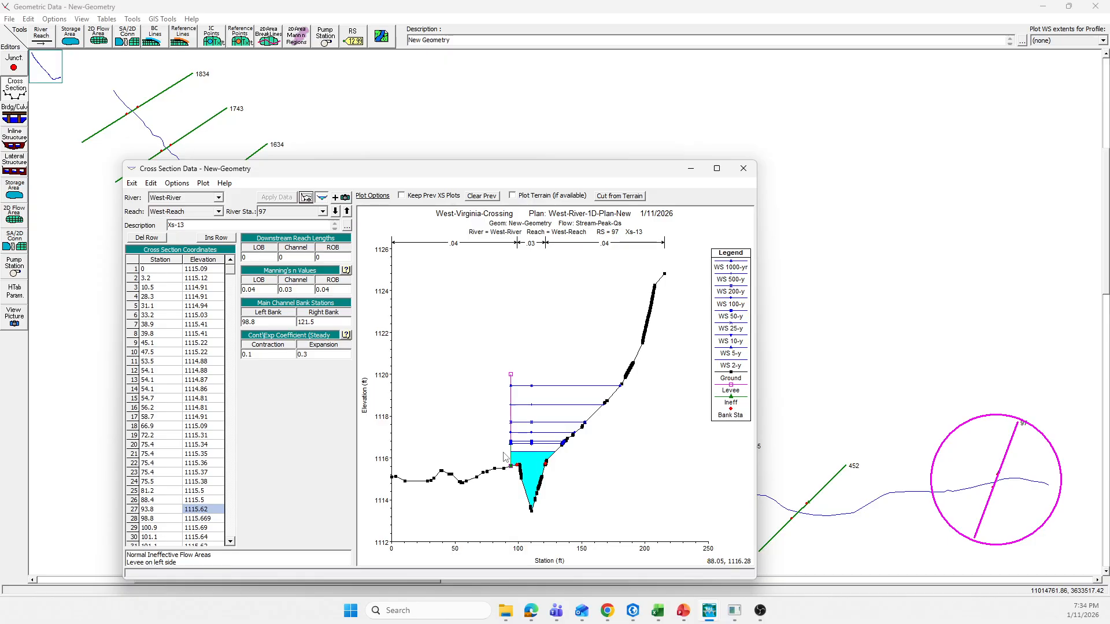
Step: Close the cross section editor and save the geometry data
left_click_drag(450, 173, 478, 132)
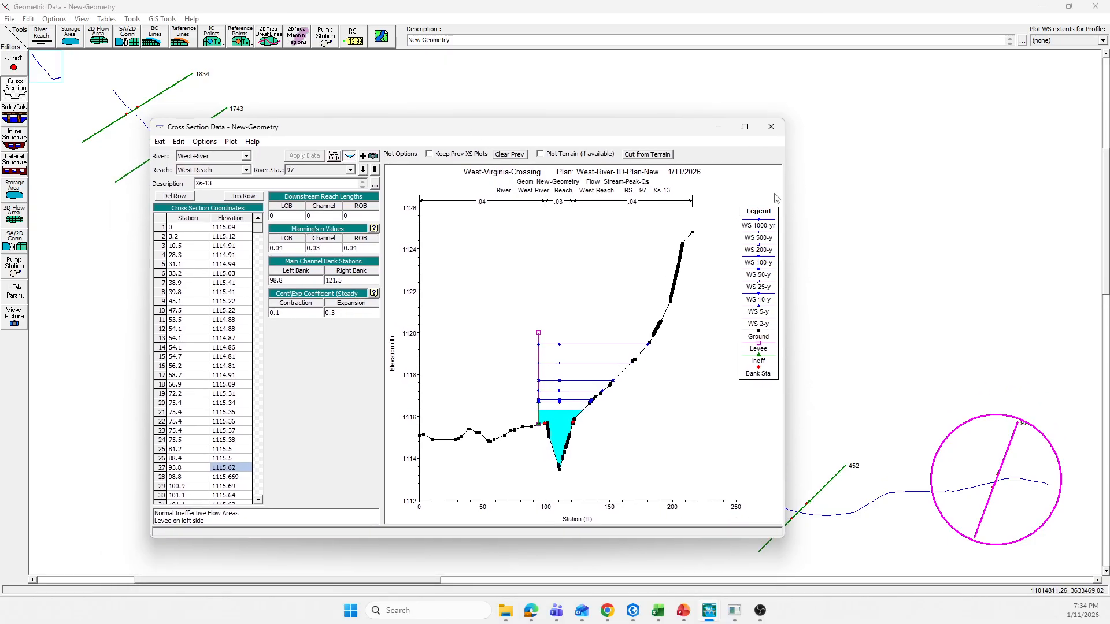
left_click(771, 127)
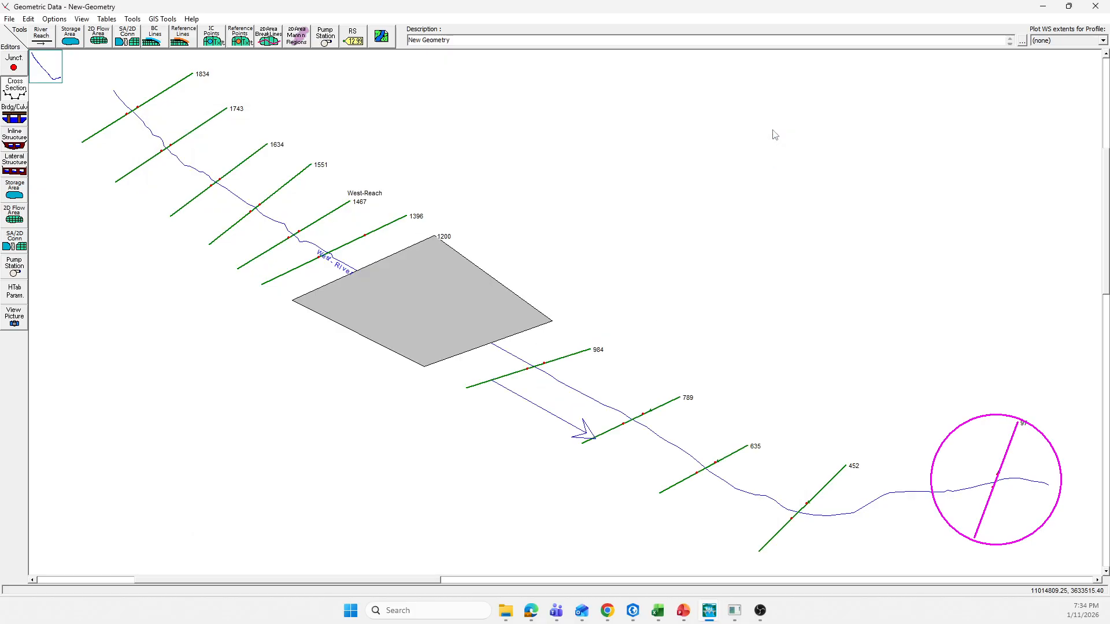
left_click(8, 19)
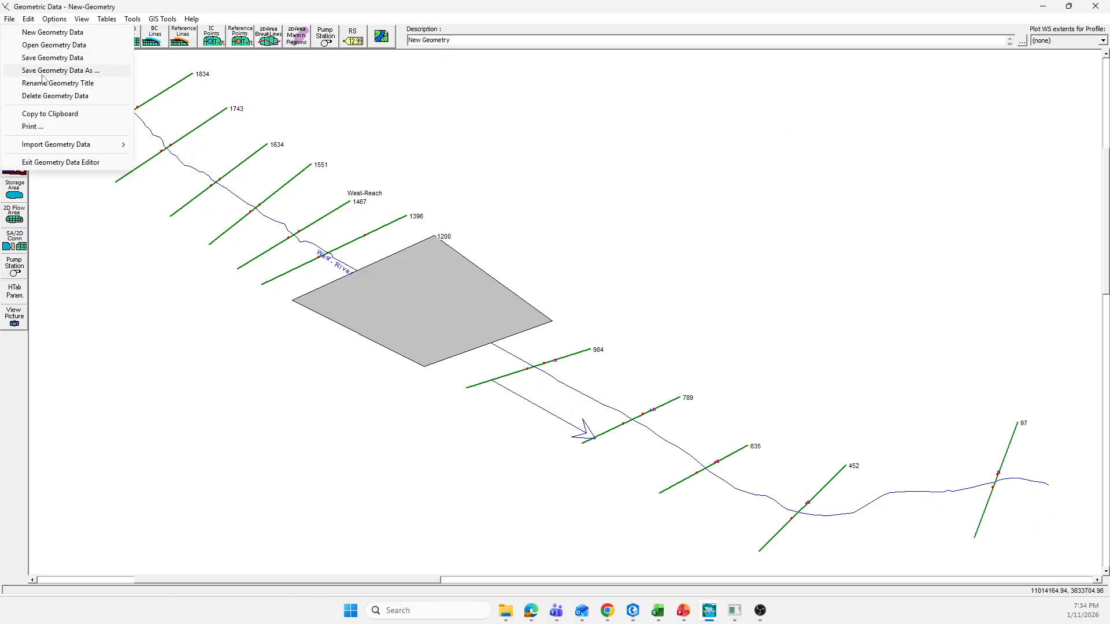
left_click(142, 64)
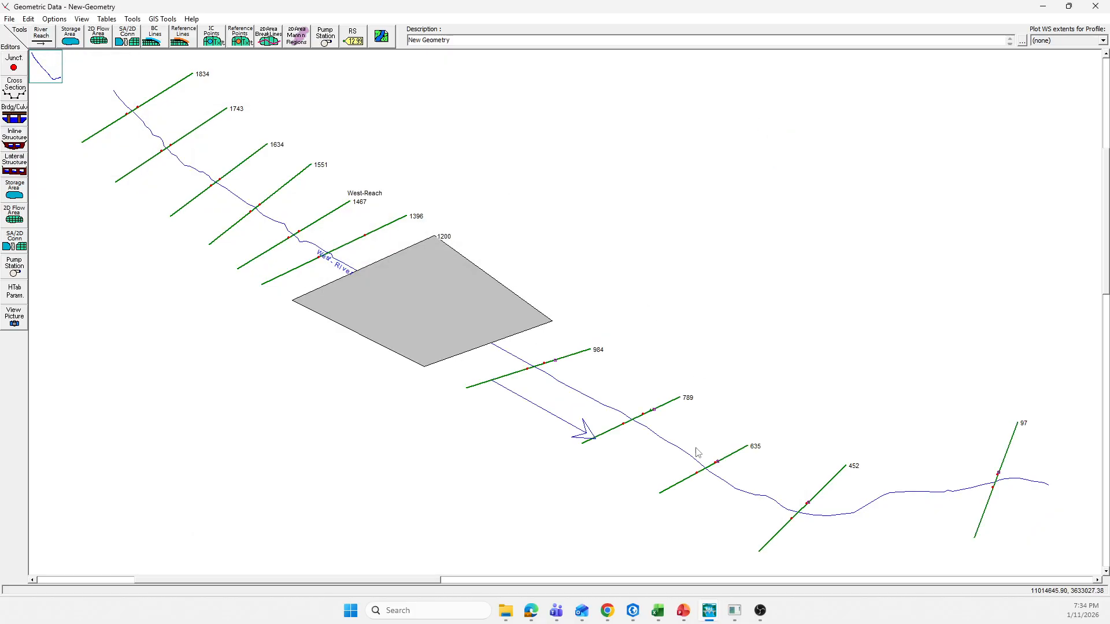
Step: Switch to RAS Mapper, view the flooding downstream of the crossing, and hide the West-River-1D-Plan results
left_click(734, 610)
scroll(719, 388, "down", 1)
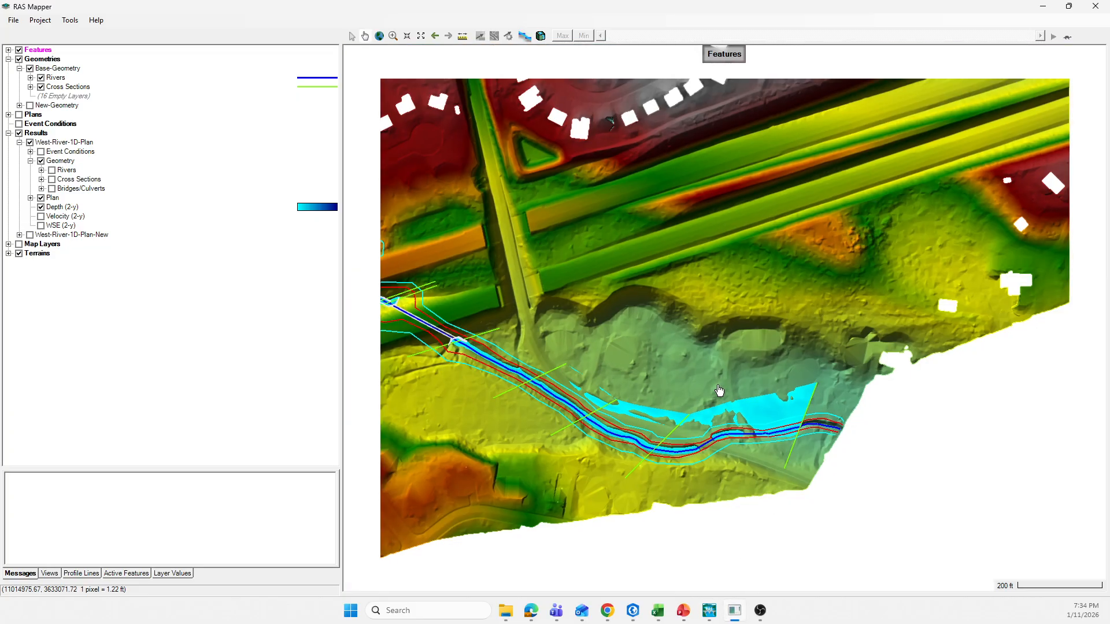
scroll(657, 400, "down", 1)
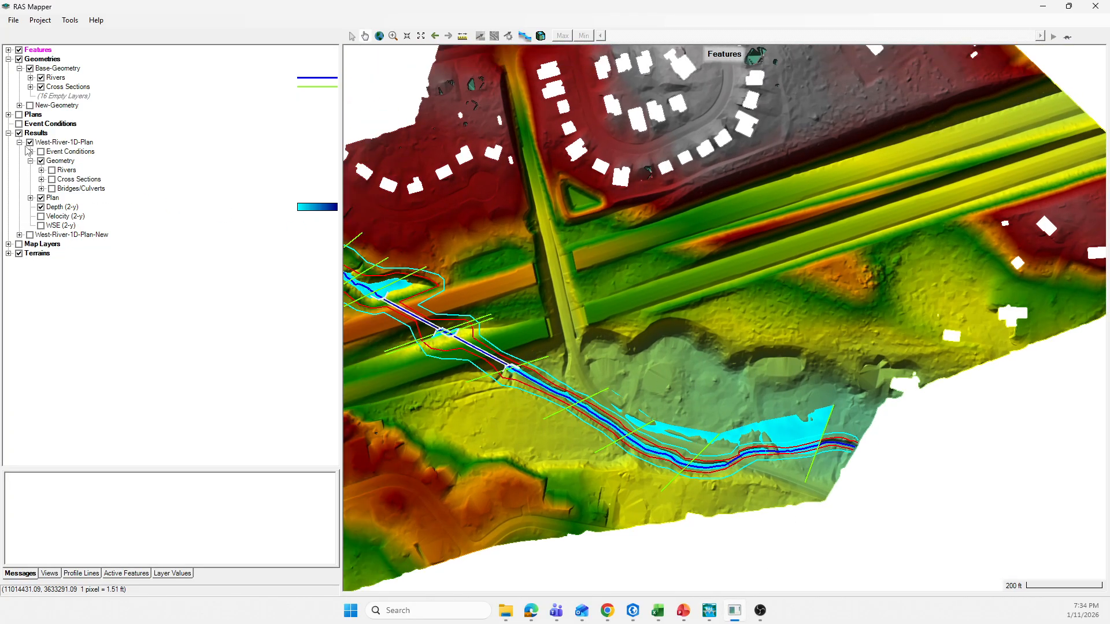
left_click(30, 198)
left_click(30, 197)
right_click(40, 135)
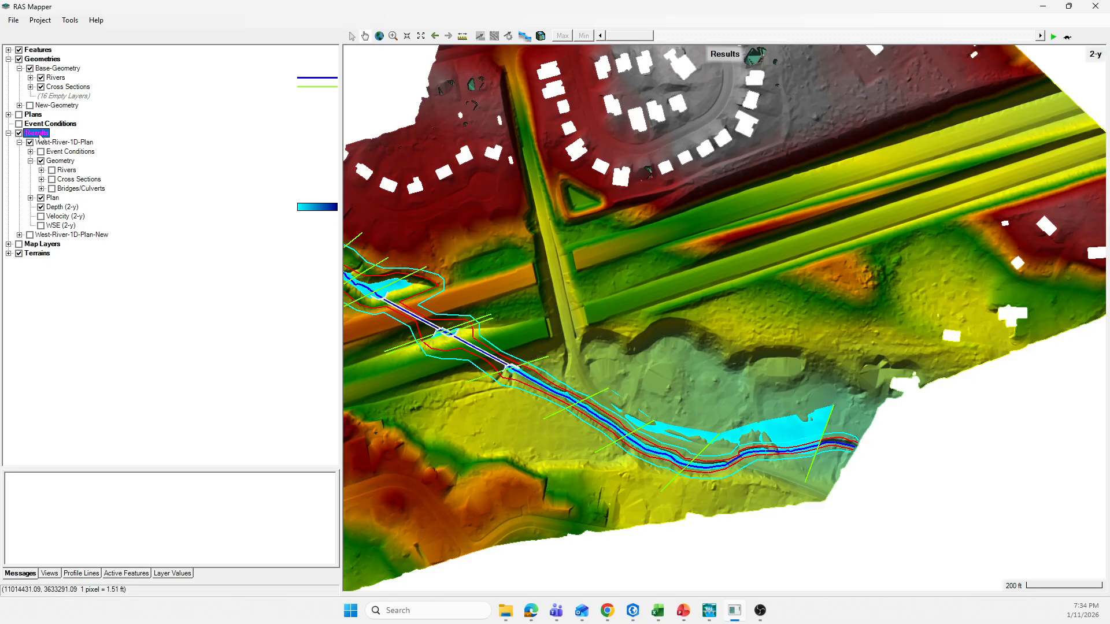
key("Escape")
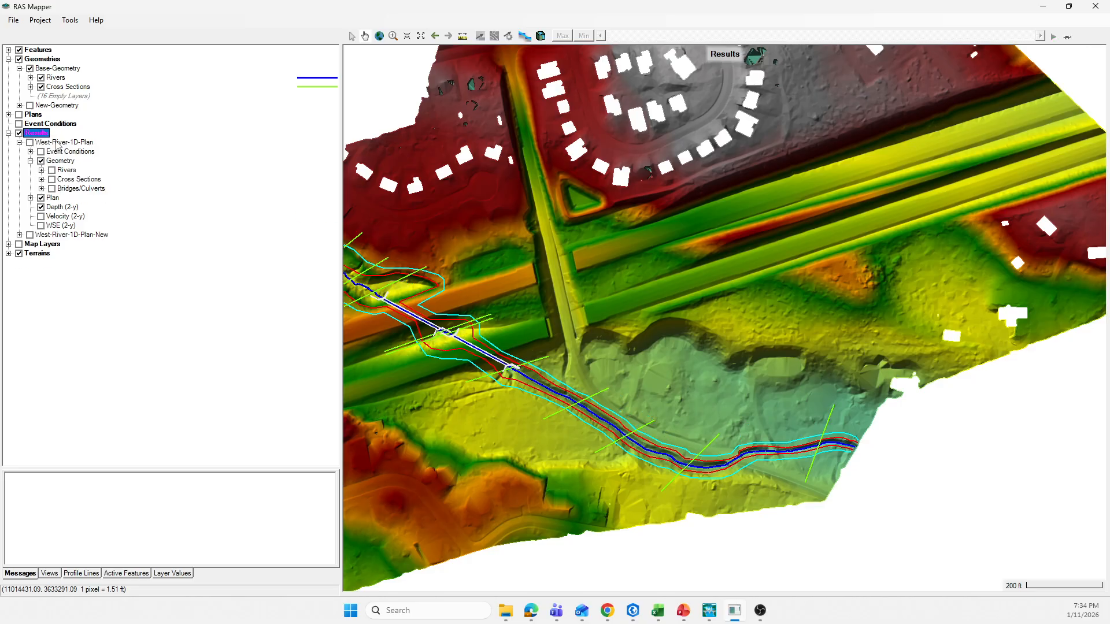
Step: Switch the displayed results from West-River-1D-Plan to West-River-1D-Plan-New and briefly preview its 2-yr depth map
left_click(58, 144)
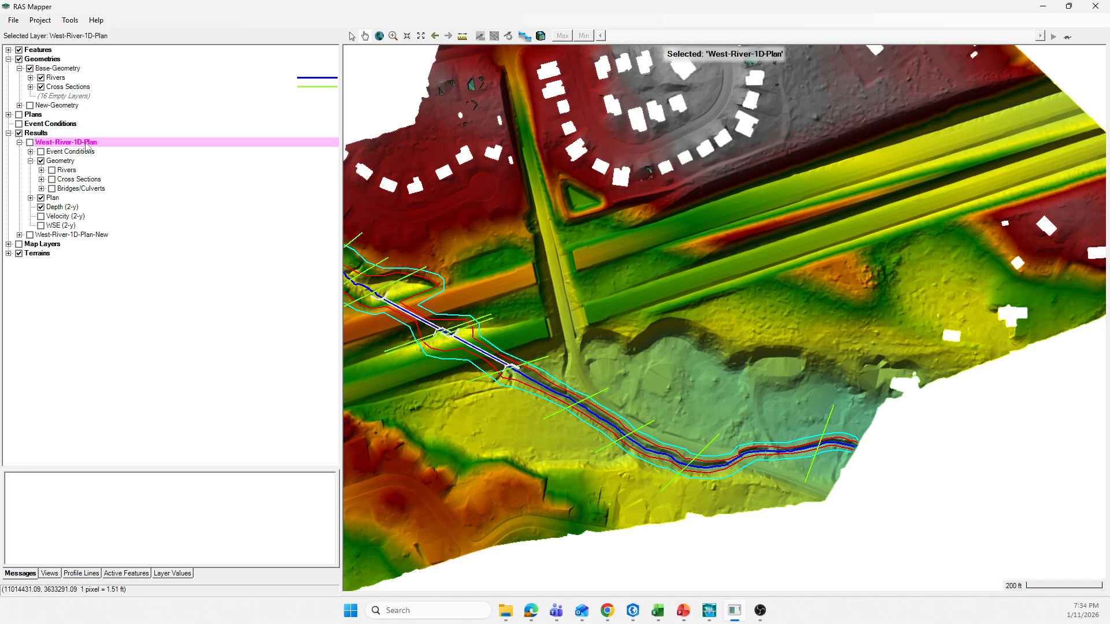
left_click(20, 142)
left_click(30, 143)
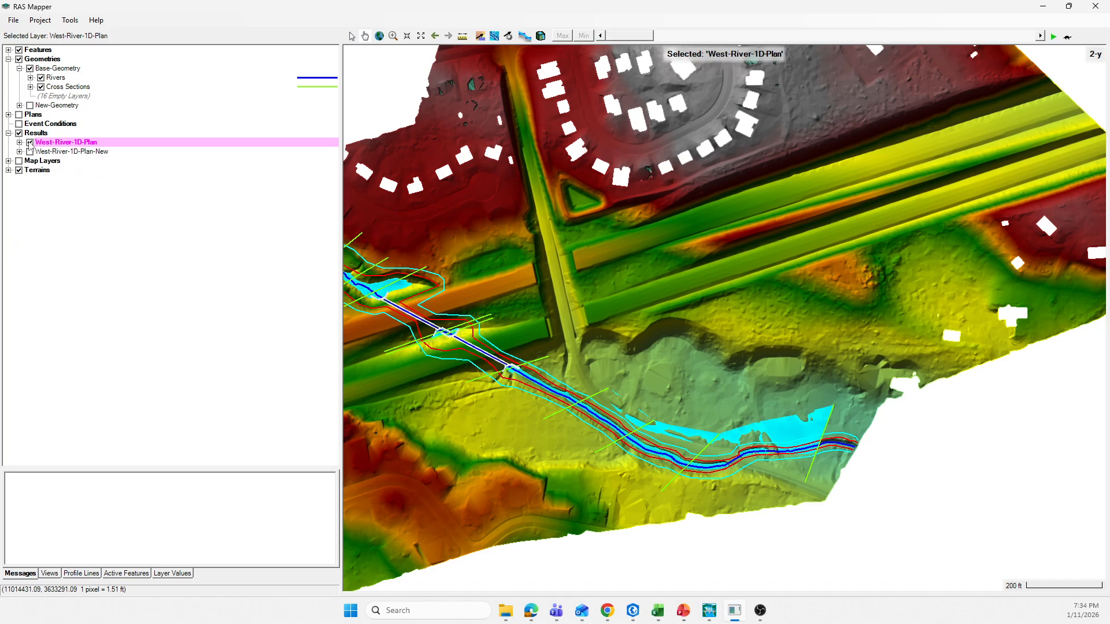
left_click(30, 143)
left_click(19, 152)
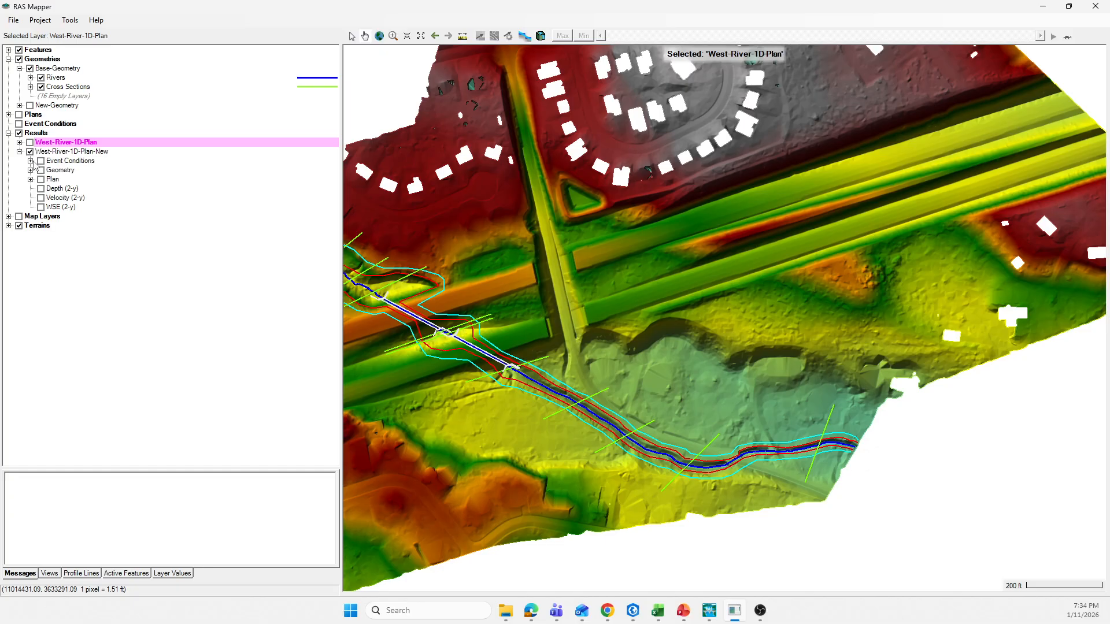
left_click(41, 189)
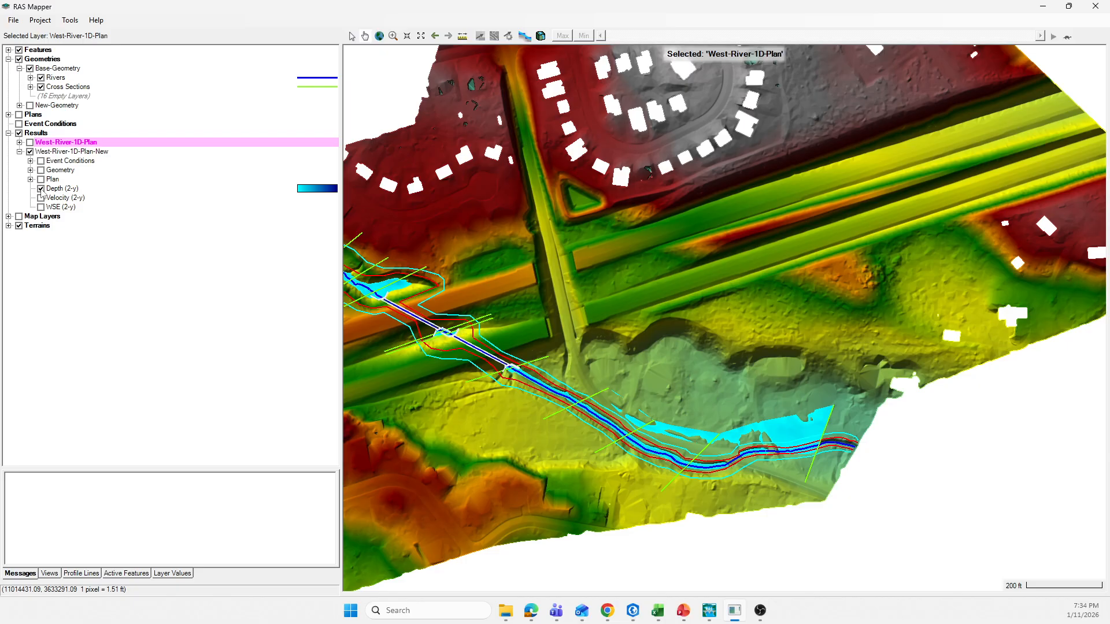
left_click(41, 189)
Step: Add raster depth map layers for the 5-y, 10-y, 25-y and 50-y profiles to the West-River-1D-Plan-New results
right_click(50, 152)
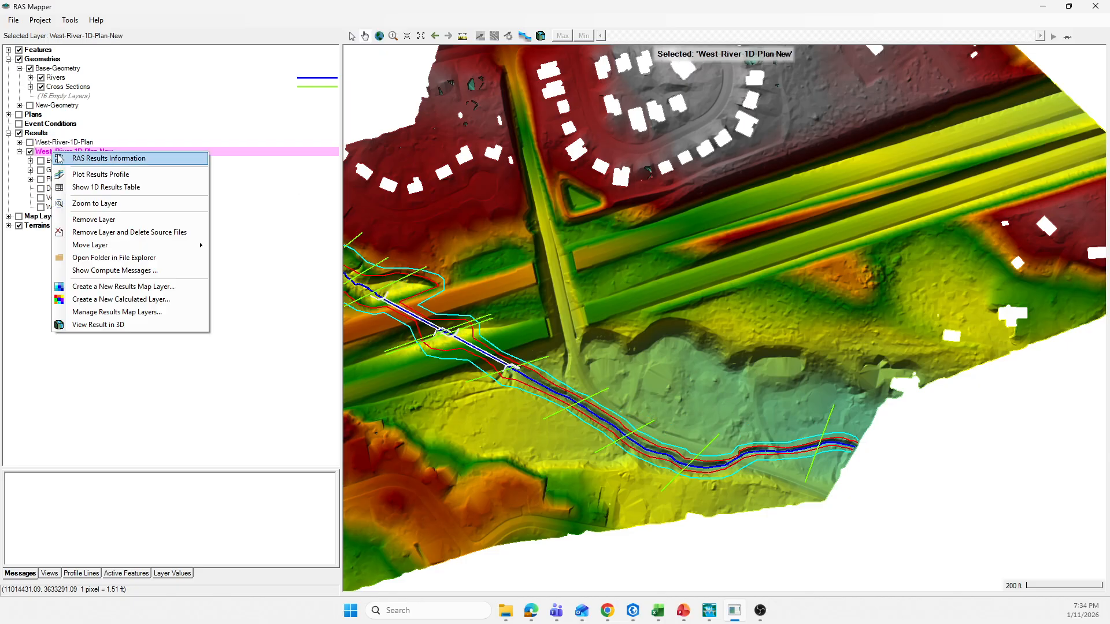
left_click(121, 287)
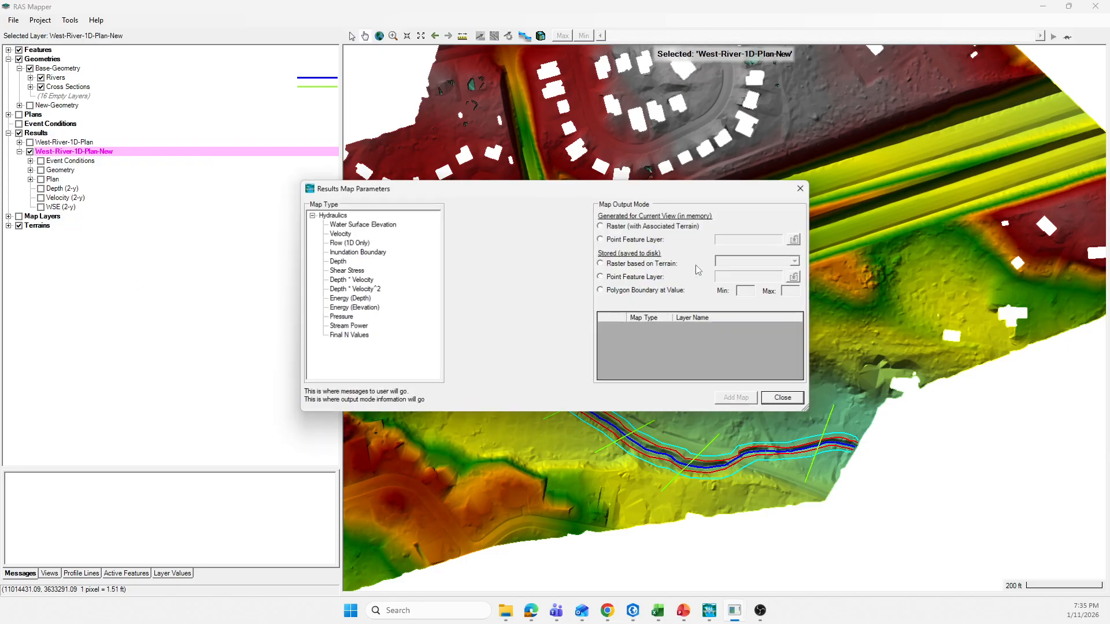
left_click(336, 261)
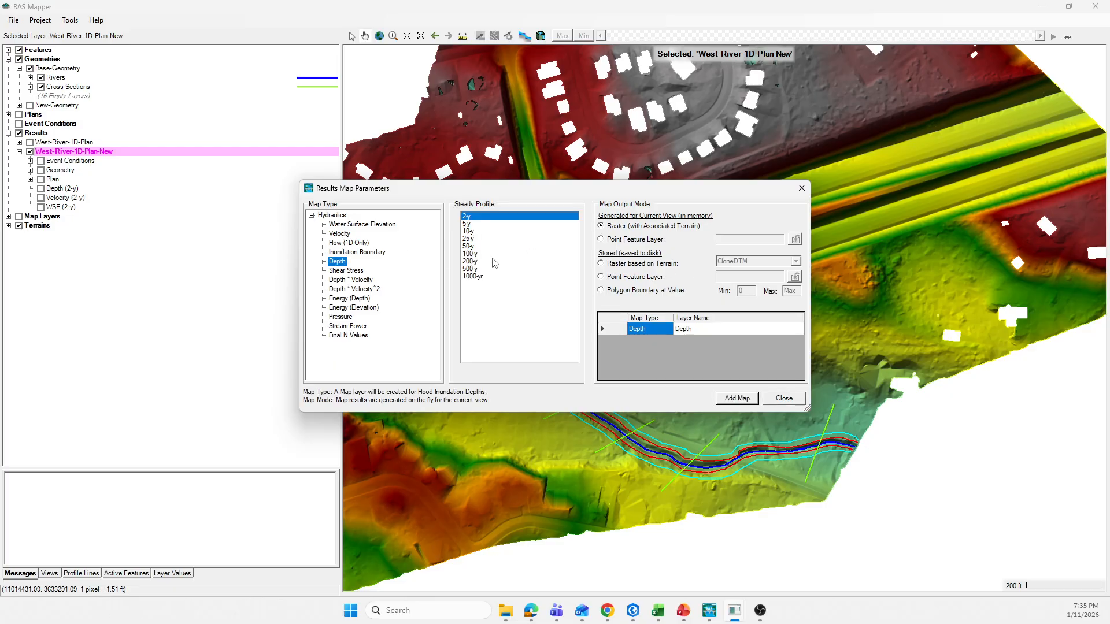
left_click(467, 223)
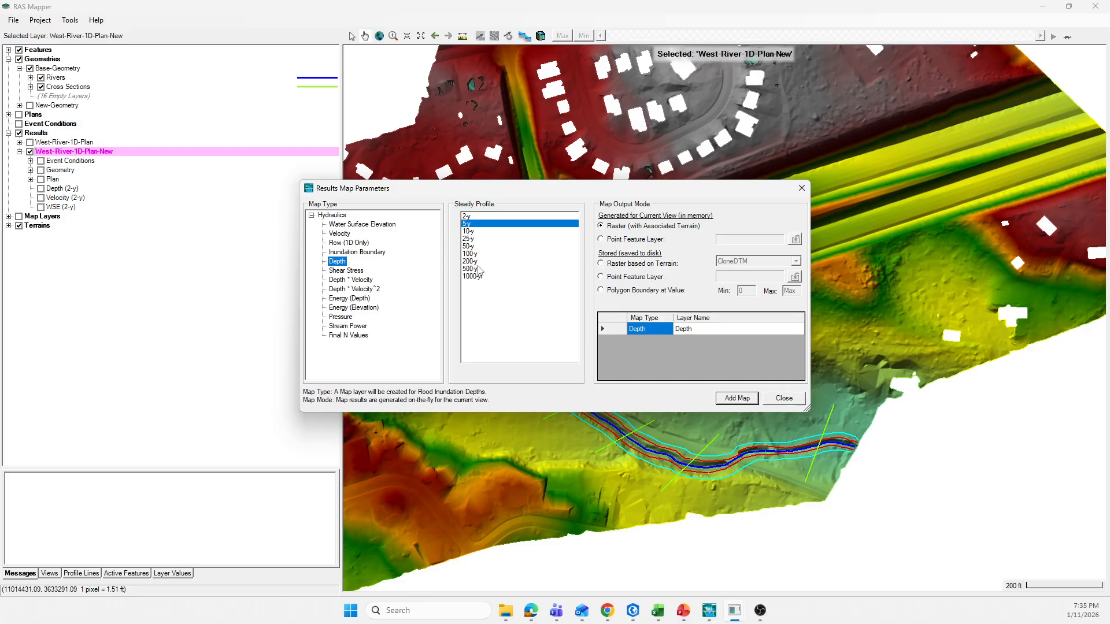
left_click(743, 399)
left_click(469, 232)
left_click(741, 399)
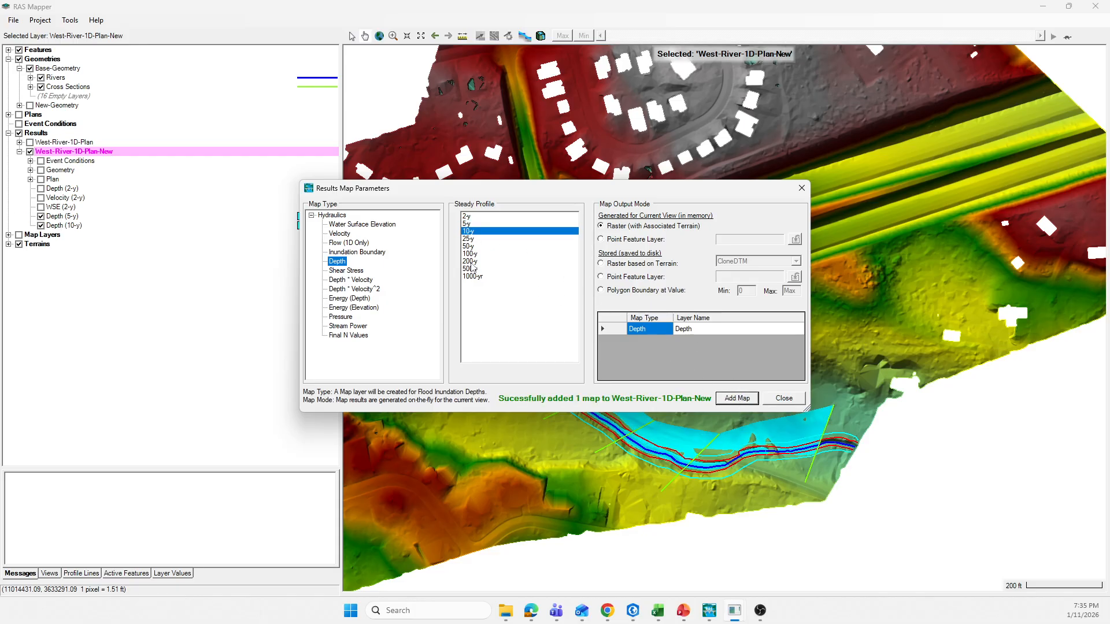
left_click(469, 239)
left_click(743, 398)
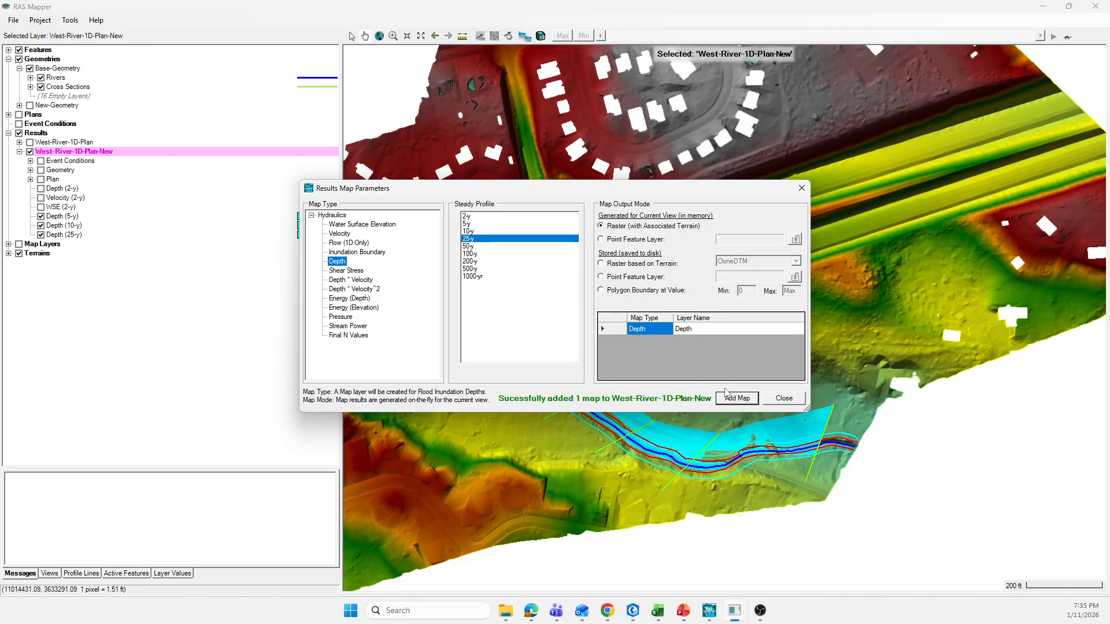
left_click(468, 246)
left_click(727, 401)
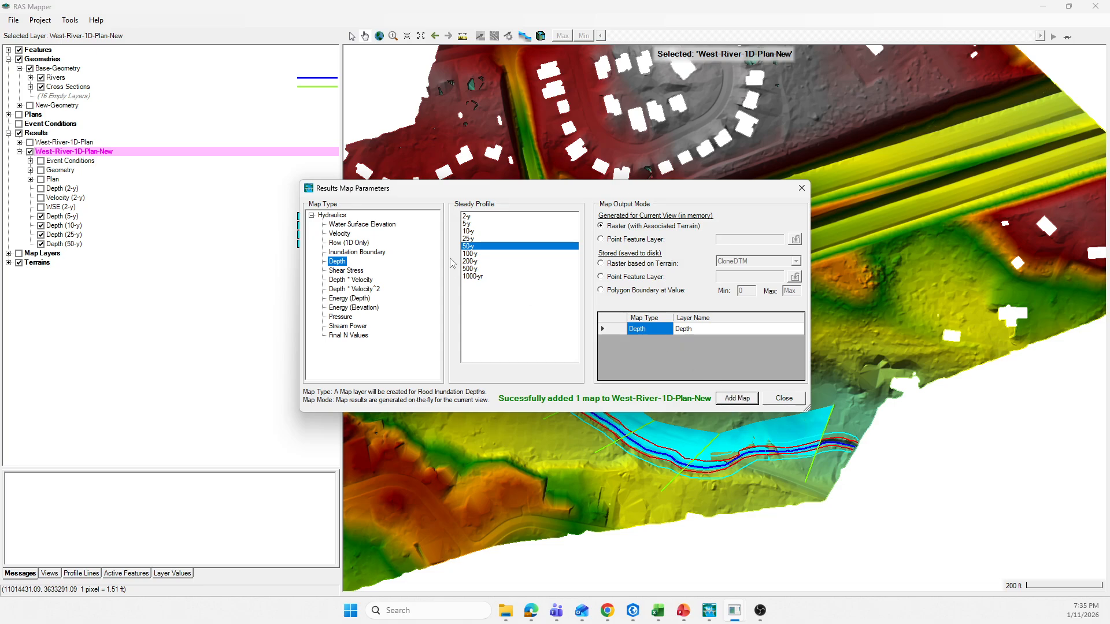
Step: Add depth map layers for the 100-y, 200-y, 500-y and 1000-yr profiles and close the map parameters
left_click(469, 254)
left_click(749, 399)
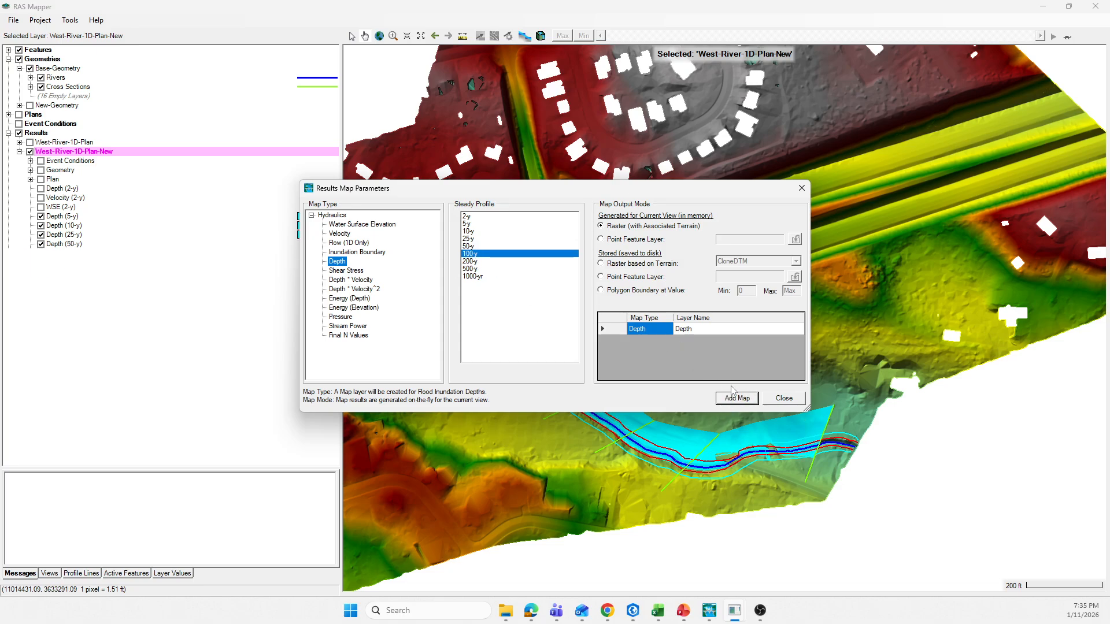
left_click(481, 262)
left_click(750, 400)
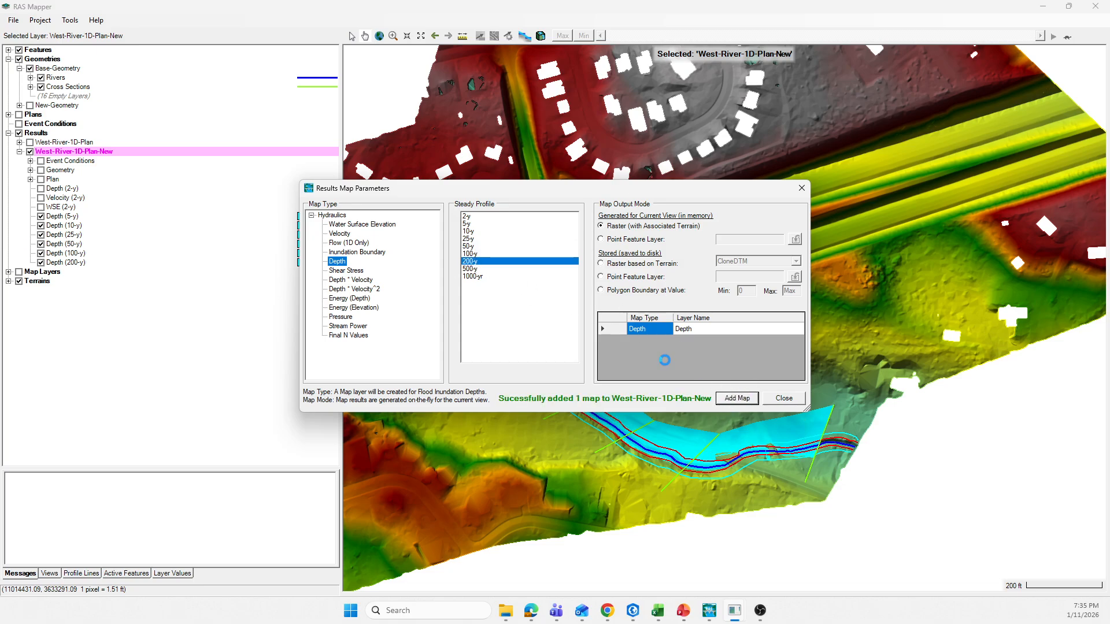
left_click(471, 269)
left_click(732, 401)
left_click(482, 277)
left_click(744, 401)
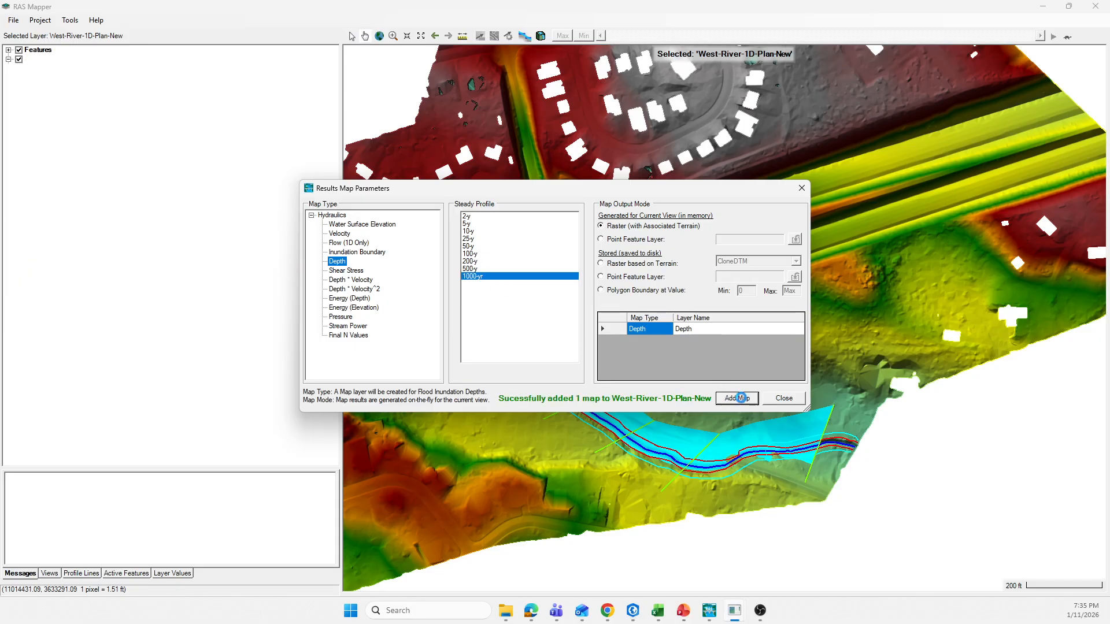
left_click(801, 188)
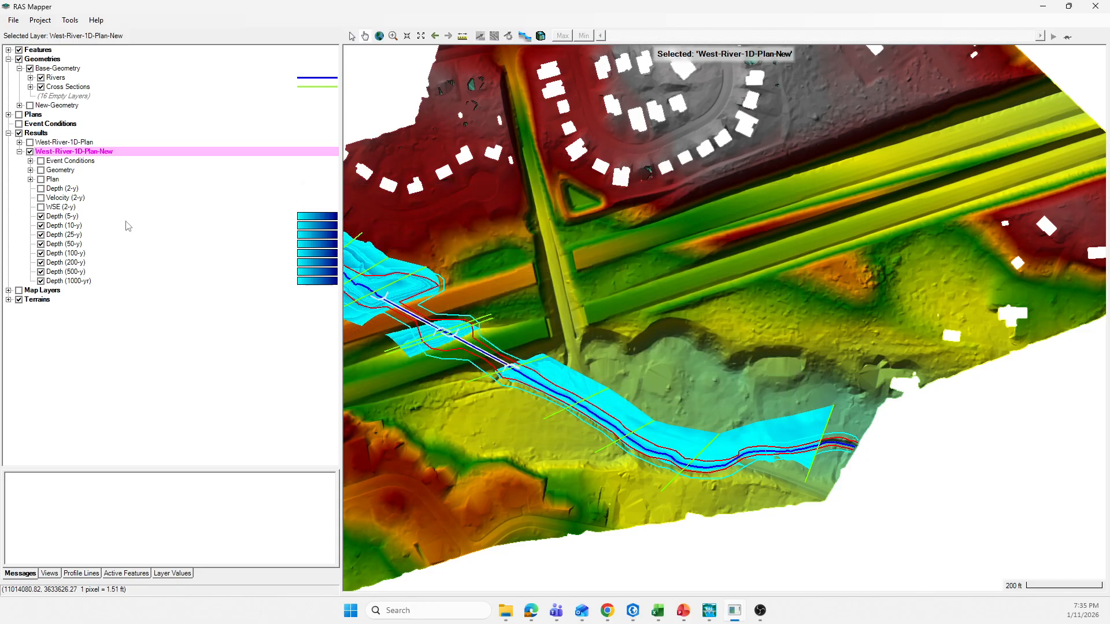
Step: Hide the 5-y through 500-y depth layers so that only the 1000-yr depth map is displayed downstream of the crossing
left_click(41, 216)
left_click(40, 225)
left_click(41, 235)
left_click(40, 243)
left_click(41, 253)
left_click(40, 262)
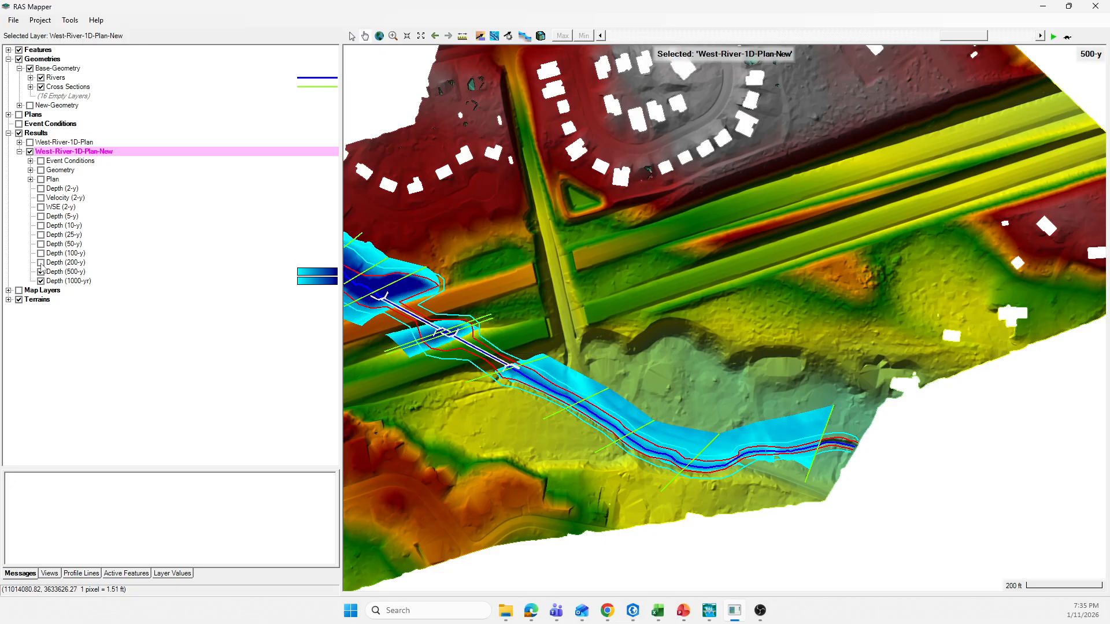
left_click(41, 272)
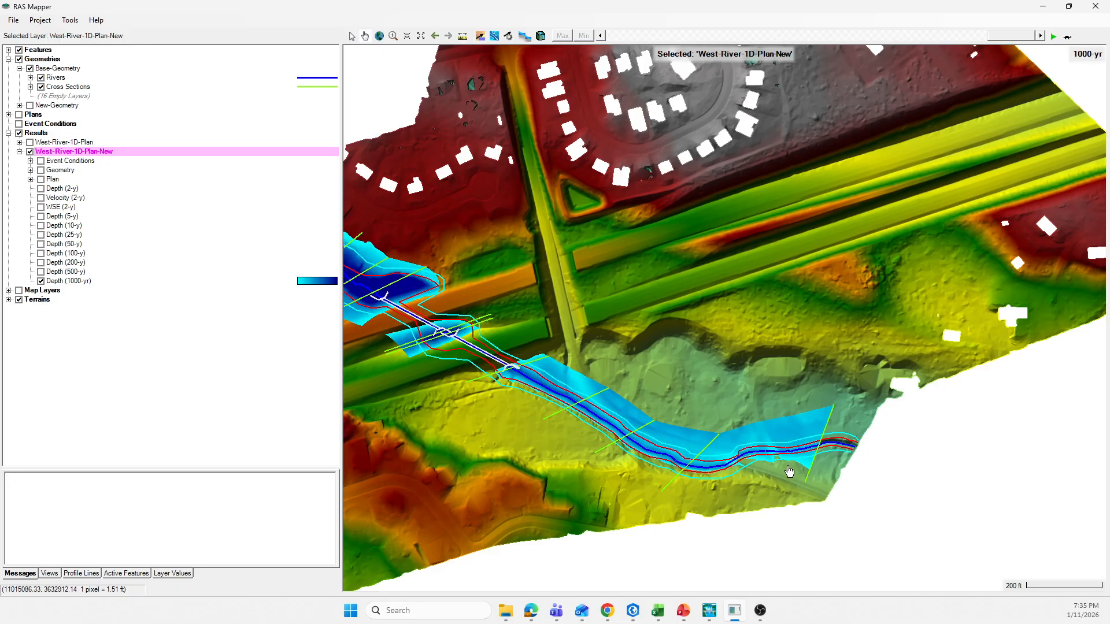
scroll(791, 468, "up", 1)
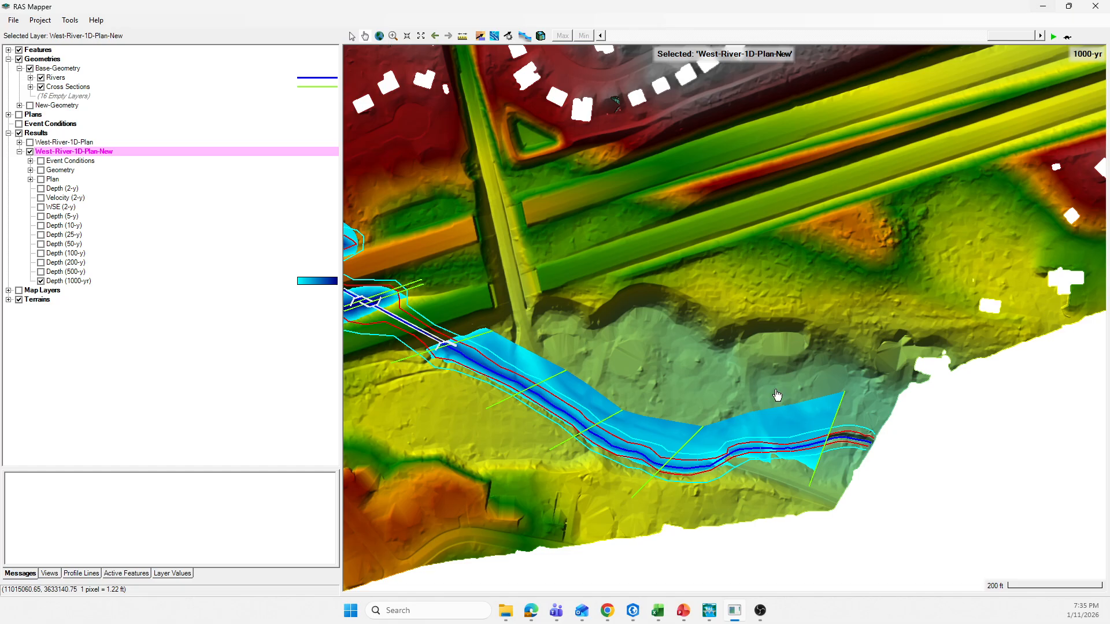
Step: Switch to the Geometric Data editor and save the New-Geometry data
mouse_move(710, 611)
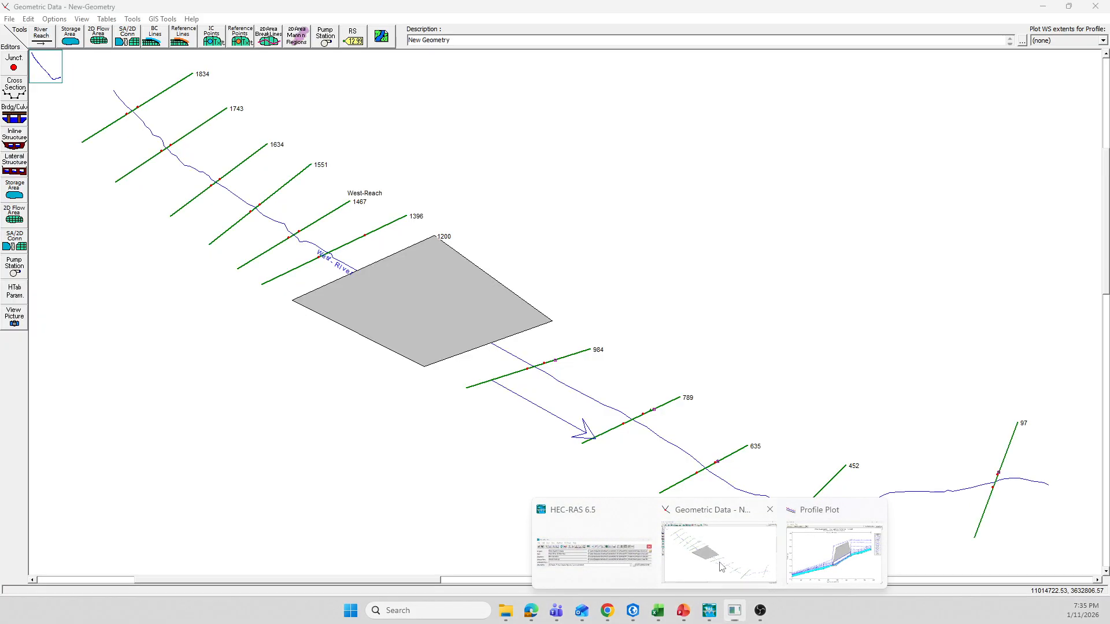
left_click(714, 555)
left_click(9, 19)
left_click(33, 58)
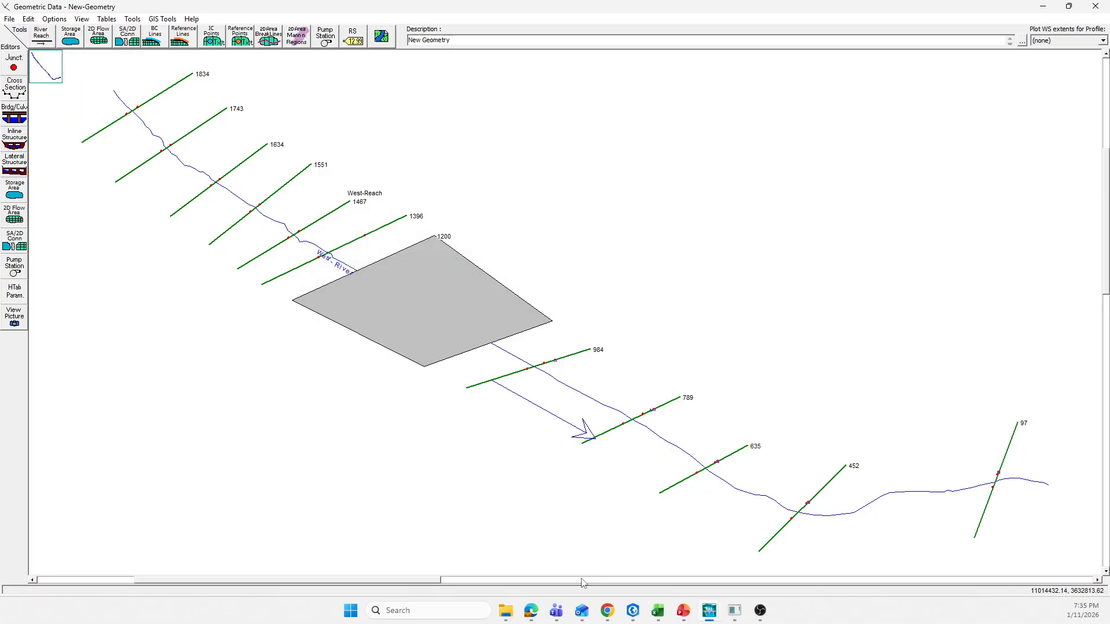
Step: Run the steady flow analysis for West-River-1D-Plan-New with Floodplain Mapping enabled and dismiss the finished computations
mouse_move(709, 612)
left_click(597, 533)
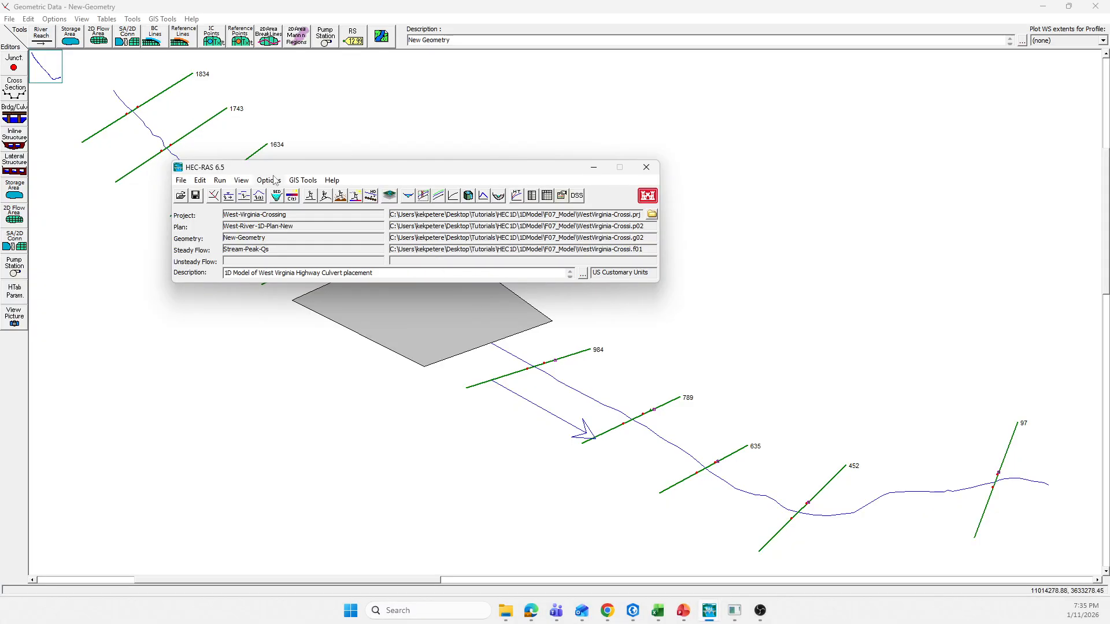
left_click(220, 180)
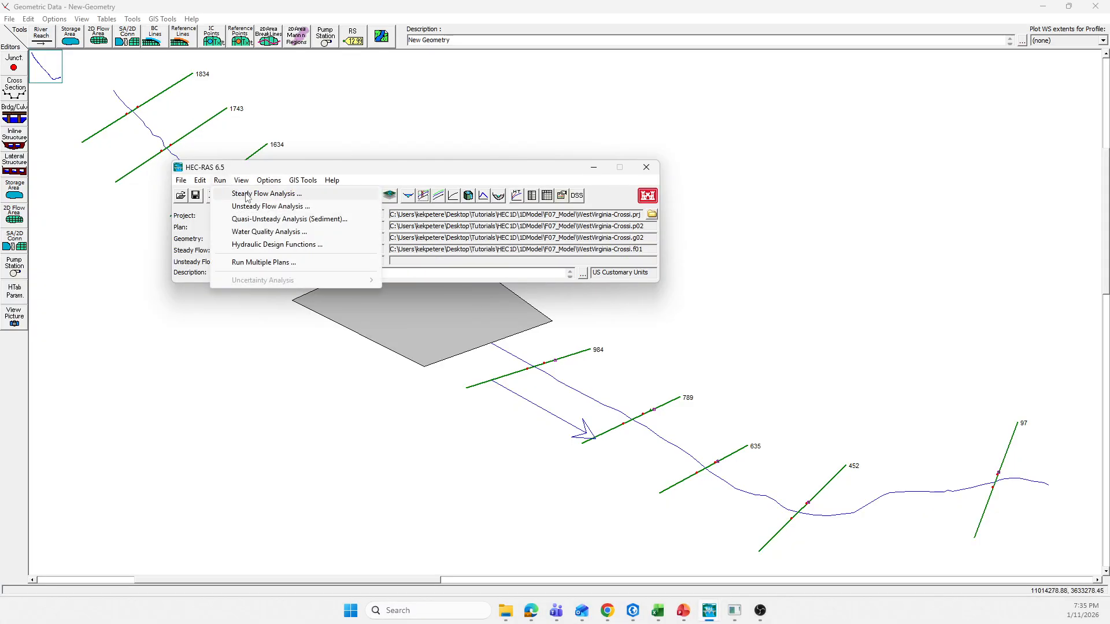
left_click(245, 194)
left_click(346, 327)
left_click(462, 349)
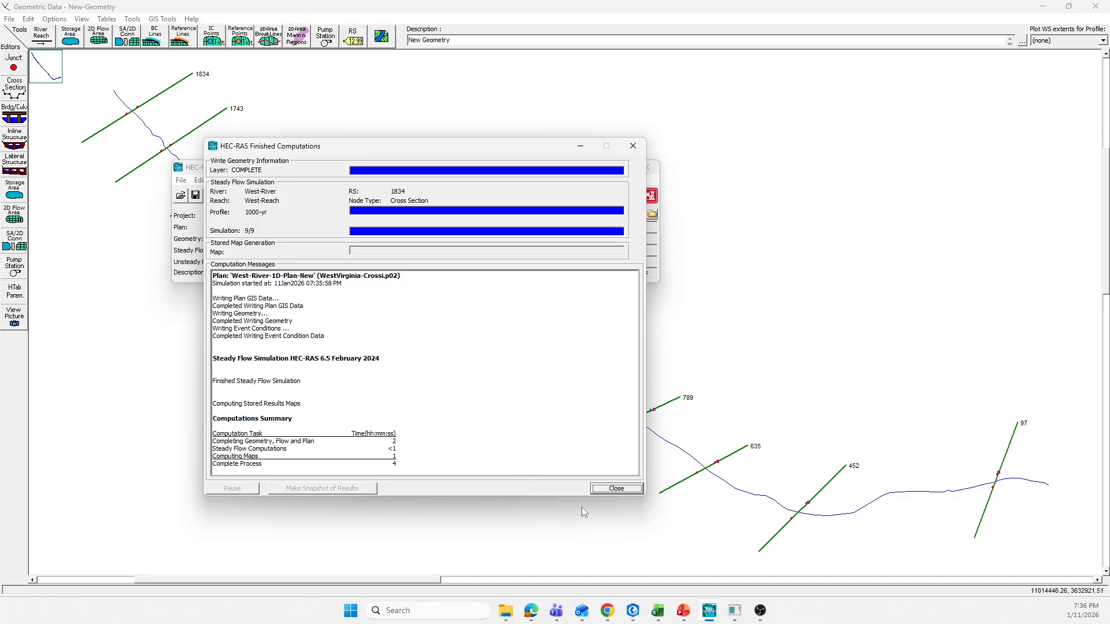
left_click(611, 490)
Step: Save the West-River-1D-Plan-New plan, close the steady flow analysis, and minimize the main HEC-RAS window
left_click(343, 213)
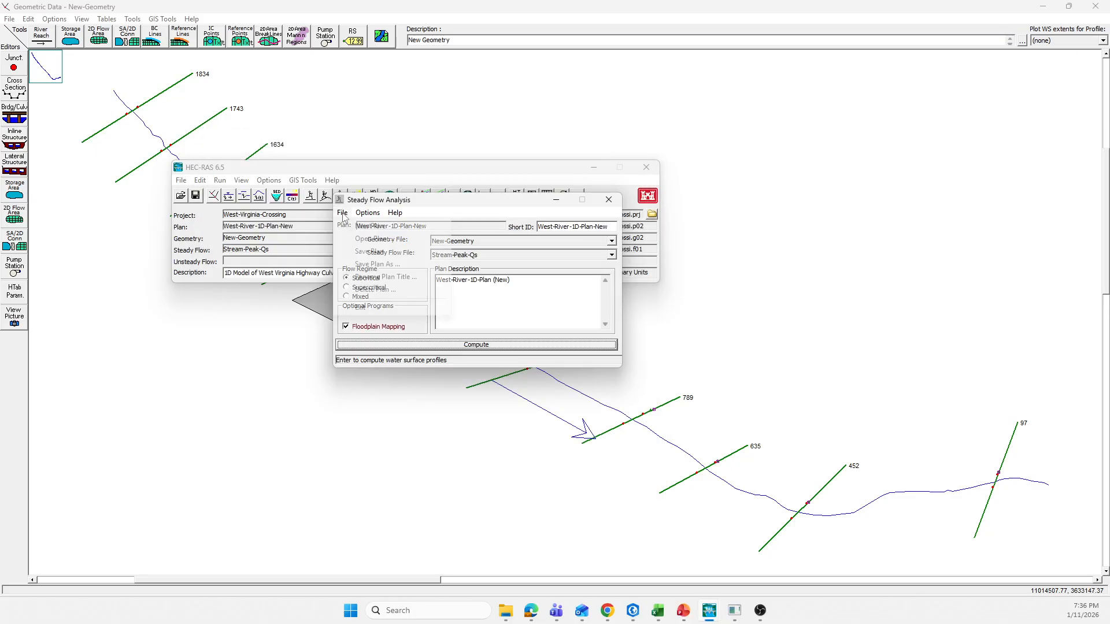
left_click(360, 251)
left_click(609, 200)
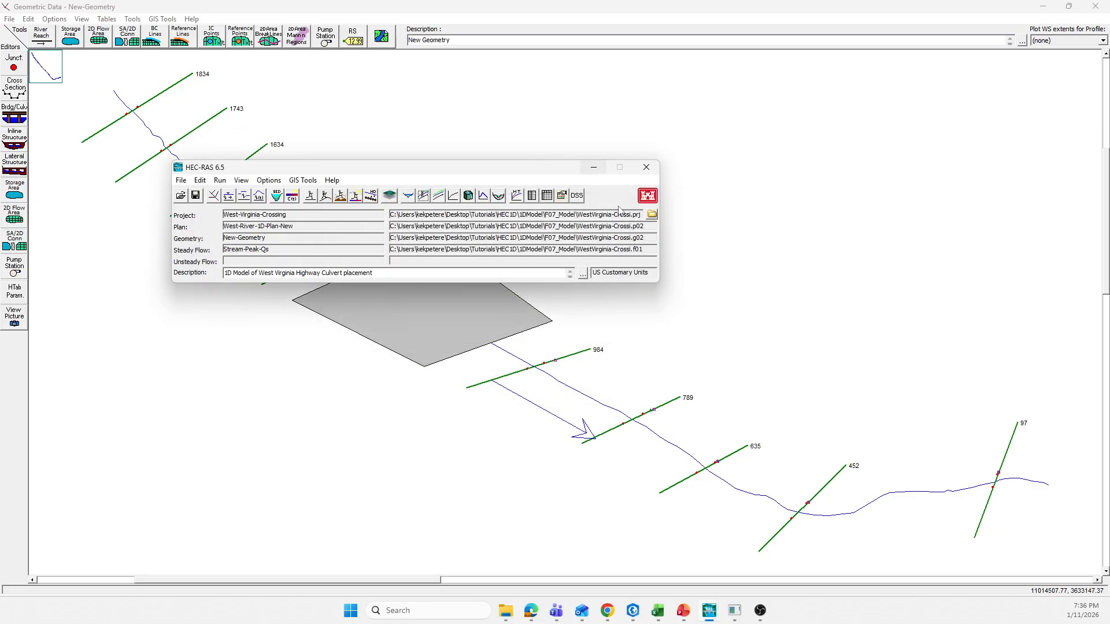
left_click(594, 167)
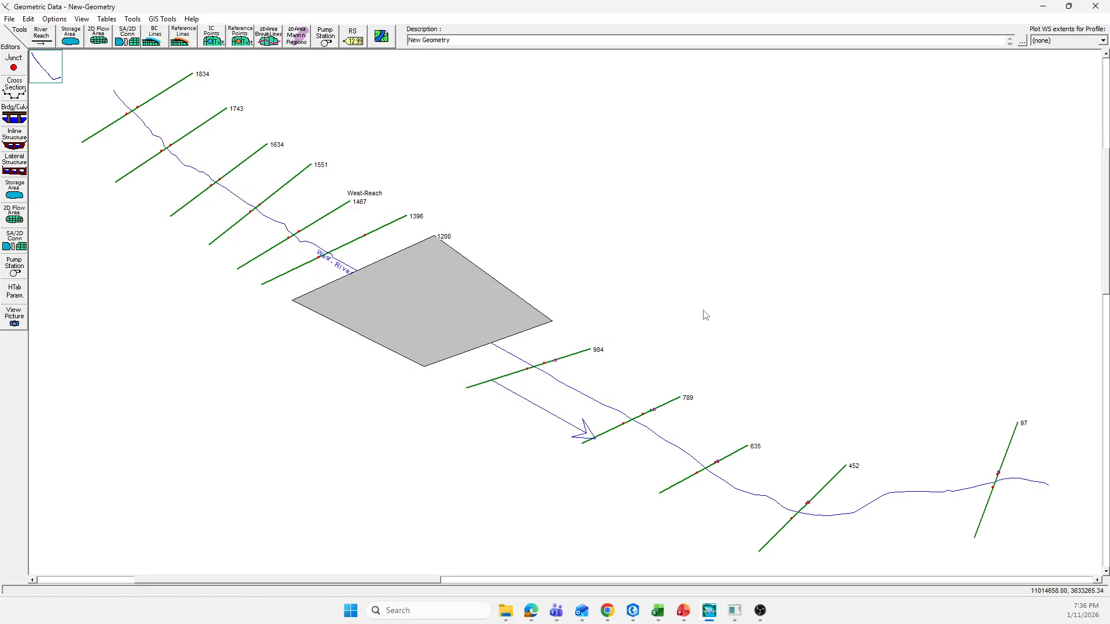
Step: Switch to RAS Mapper, toggle the West-River-1D-Plan-New results off and on to redraw them, and close RAS Mapper
left_click(735, 614)
left_click(29, 151)
left_click(30, 152)
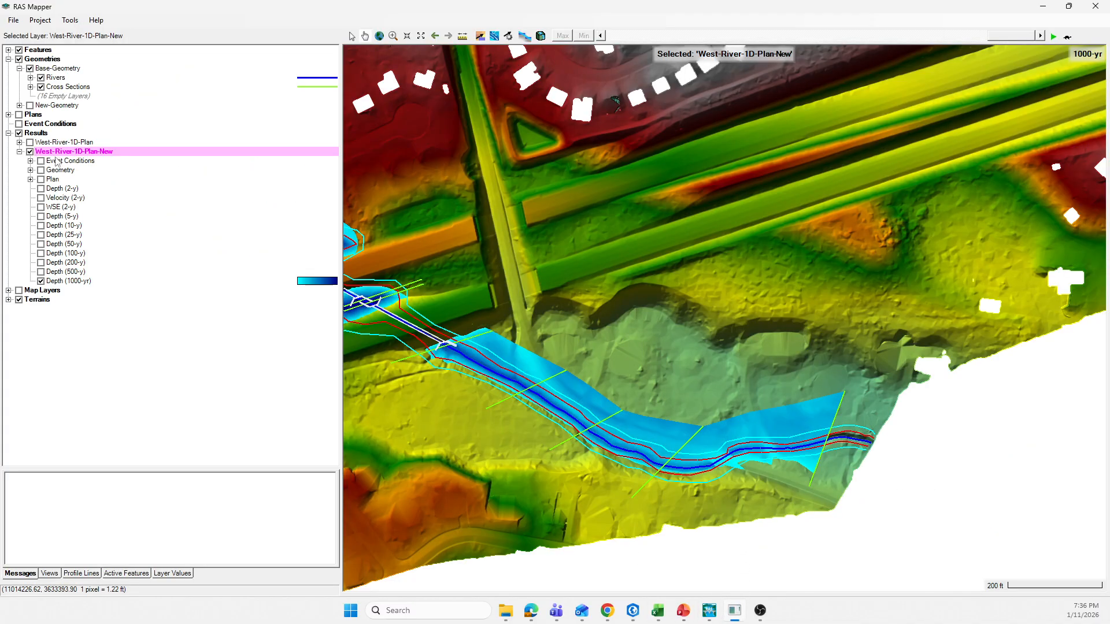
left_click(1095, 6)
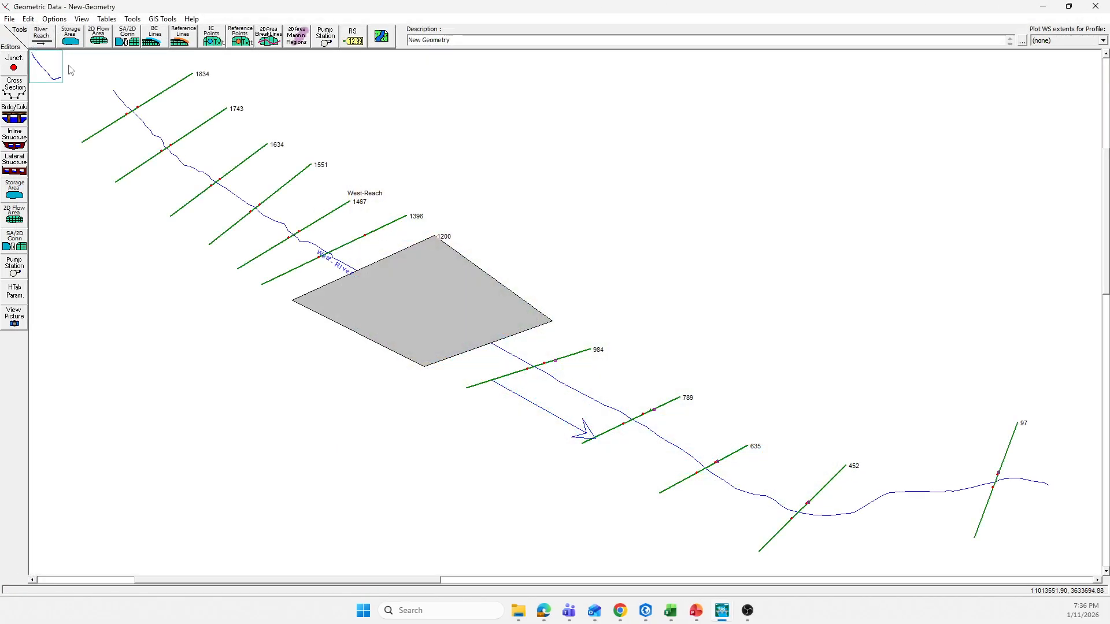
left_click(10, 19)
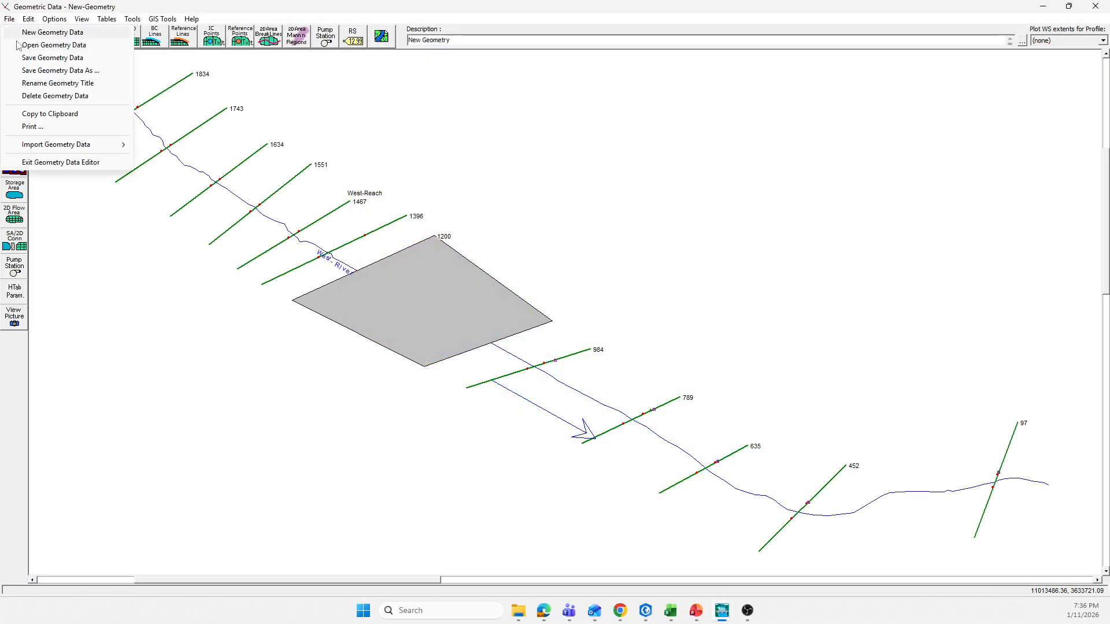
left_click(36, 70)
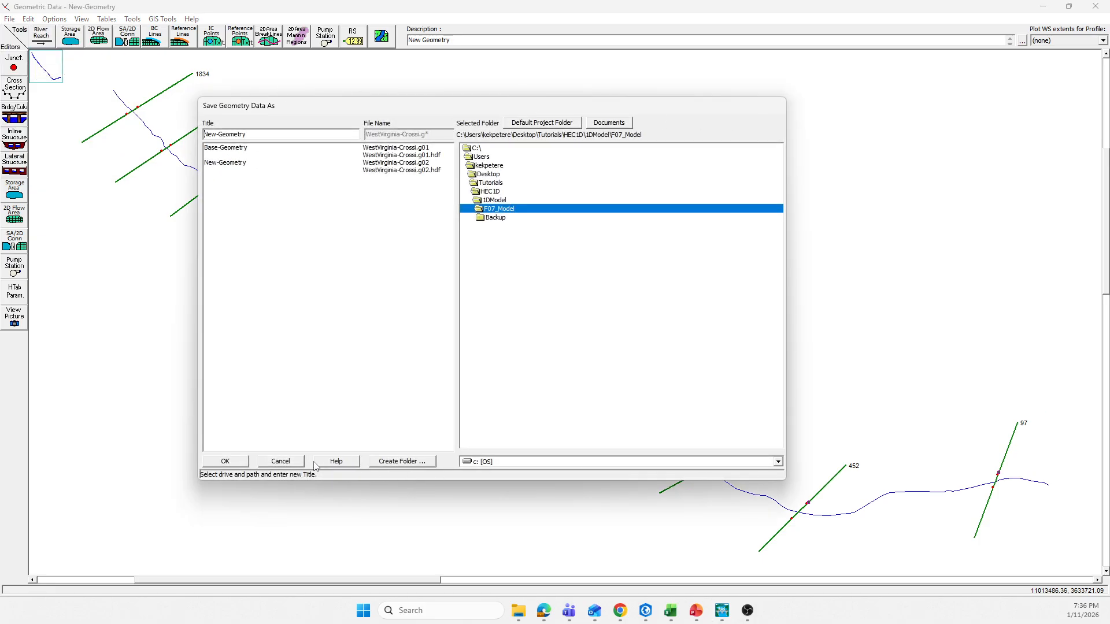
left_click(280, 461)
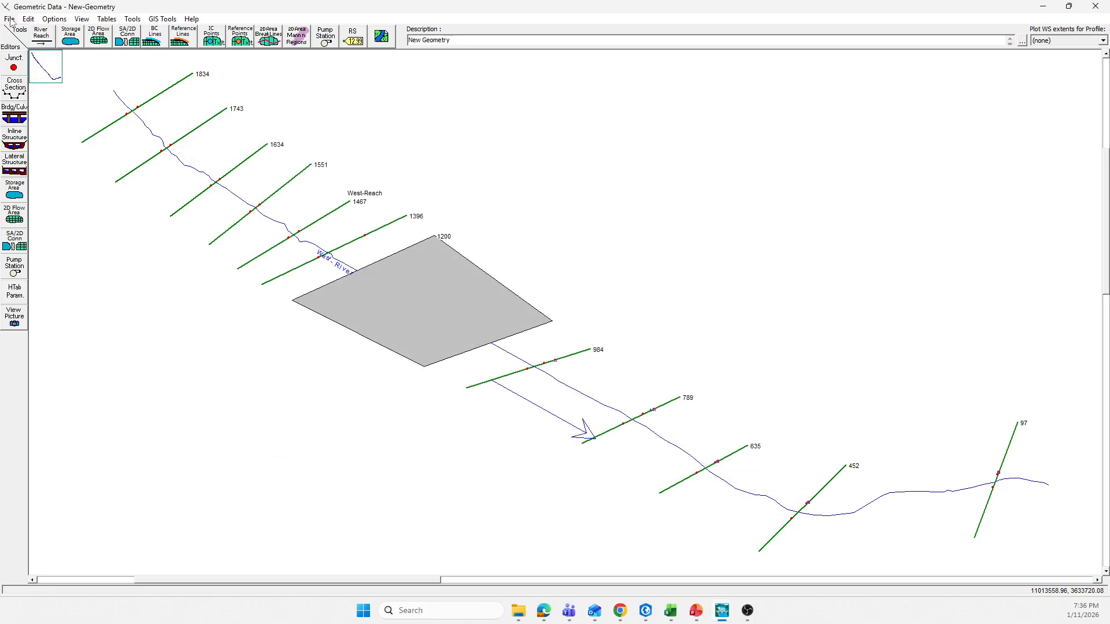
left_click(10, 19)
key("Escape")
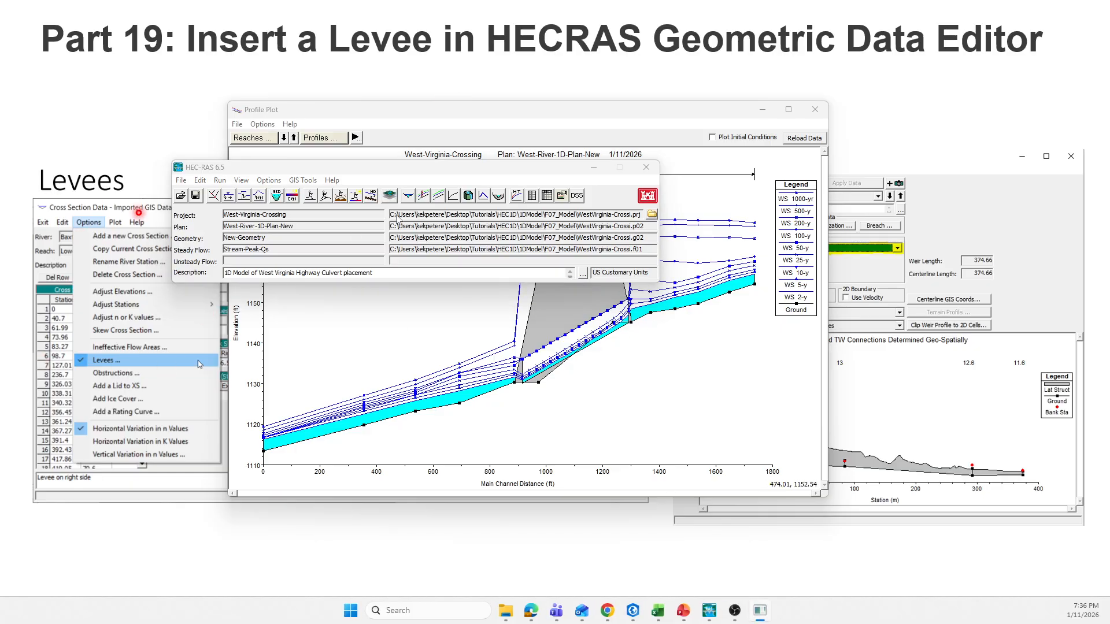
Step: Bring the Profile Plot in front of the main HEC-RAS window and reload its data for West-River-1D-Plan-New
left_click_drag(472, 168, 469, 310)
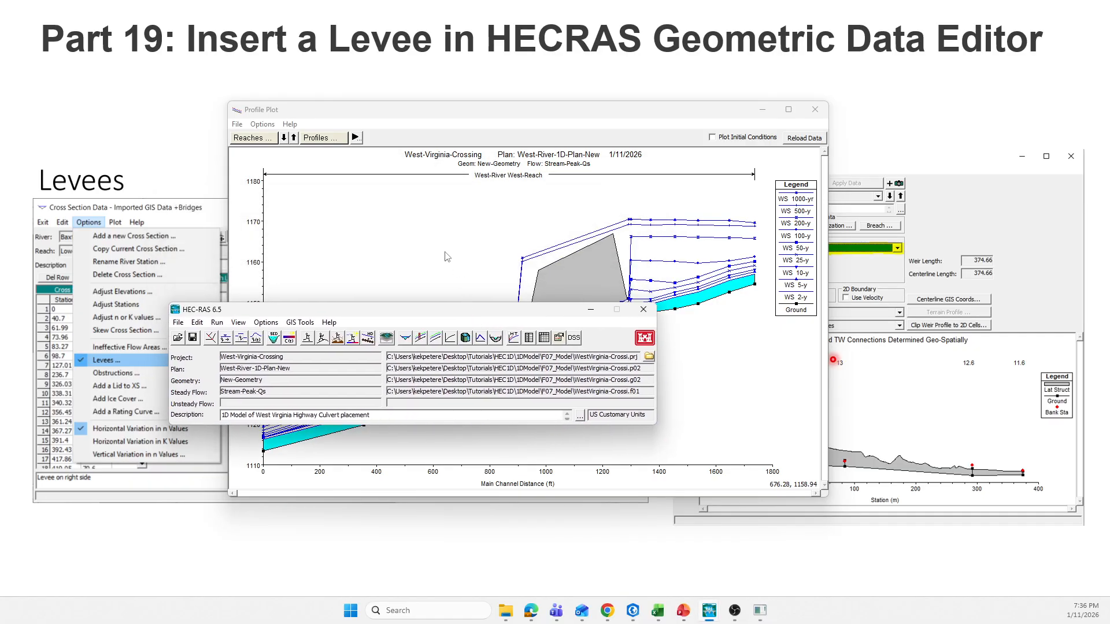
left_click(576, 205)
left_click(811, 145)
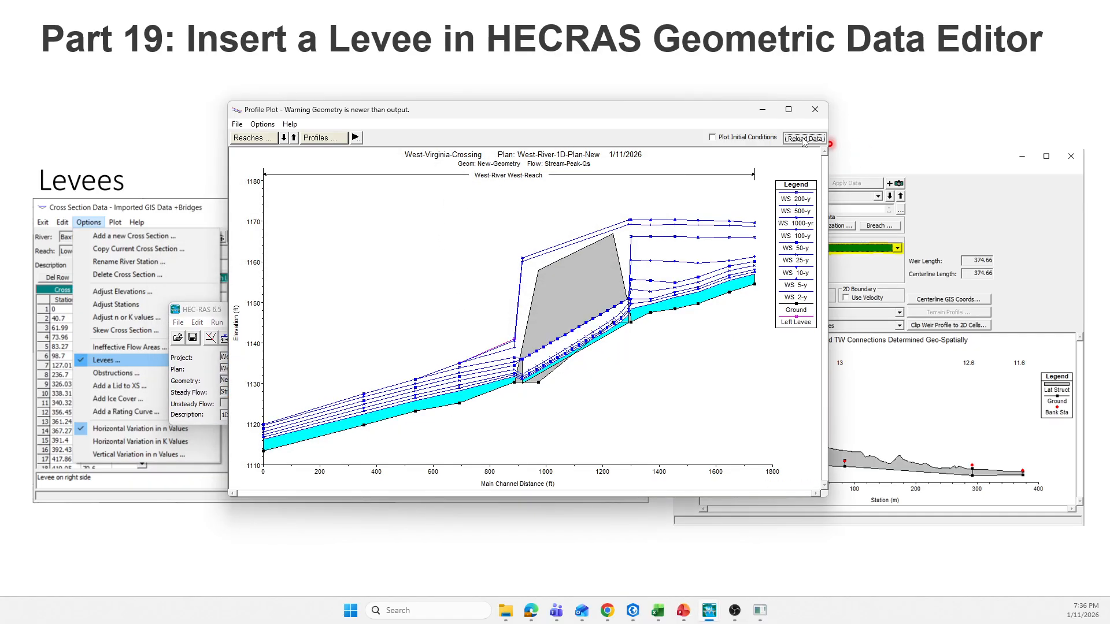
left_click_drag(615, 114, 613, 113)
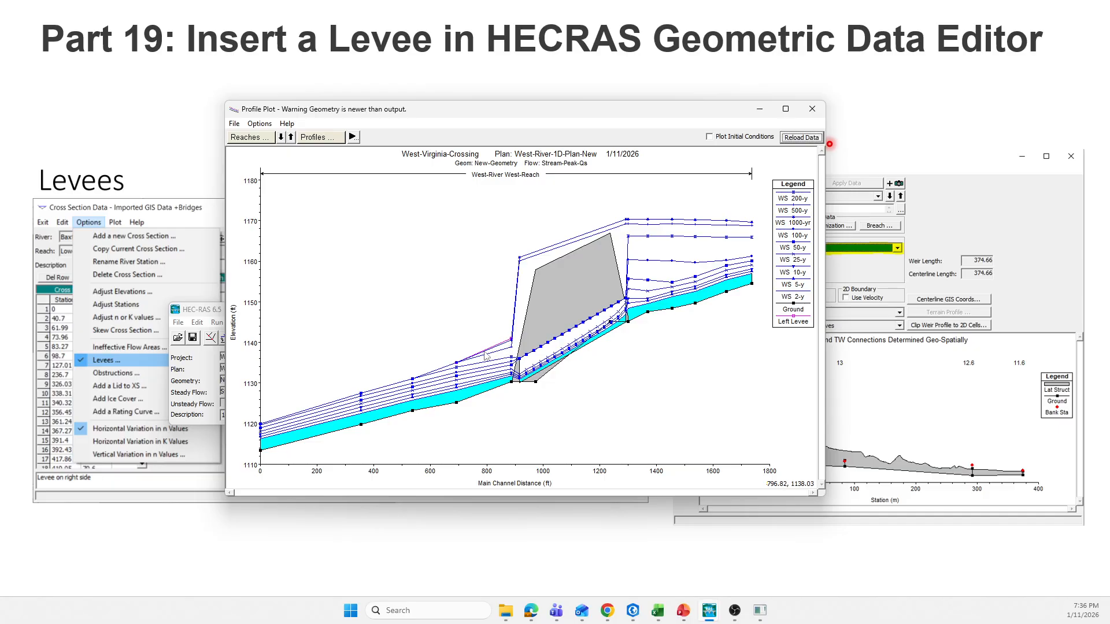
Step: Return to RAS Mapper and examine the 1000-yr depth map along the cross sections downstream of the crossing
left_click(61, 330)
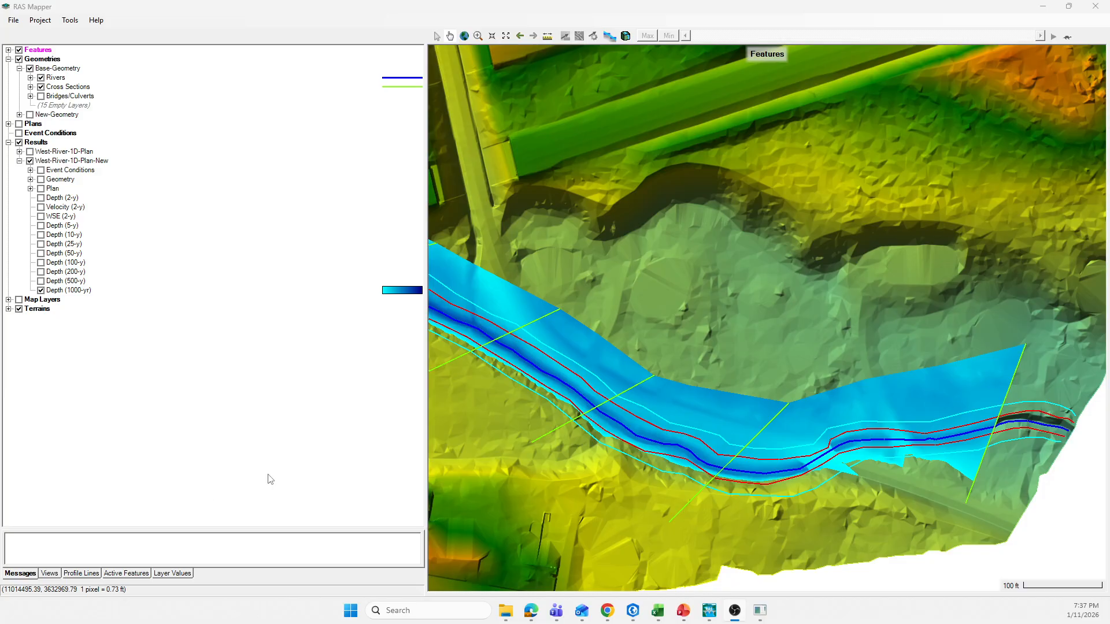
scroll(777, 416, "down", 1)
scroll(774, 416, "up", 1)
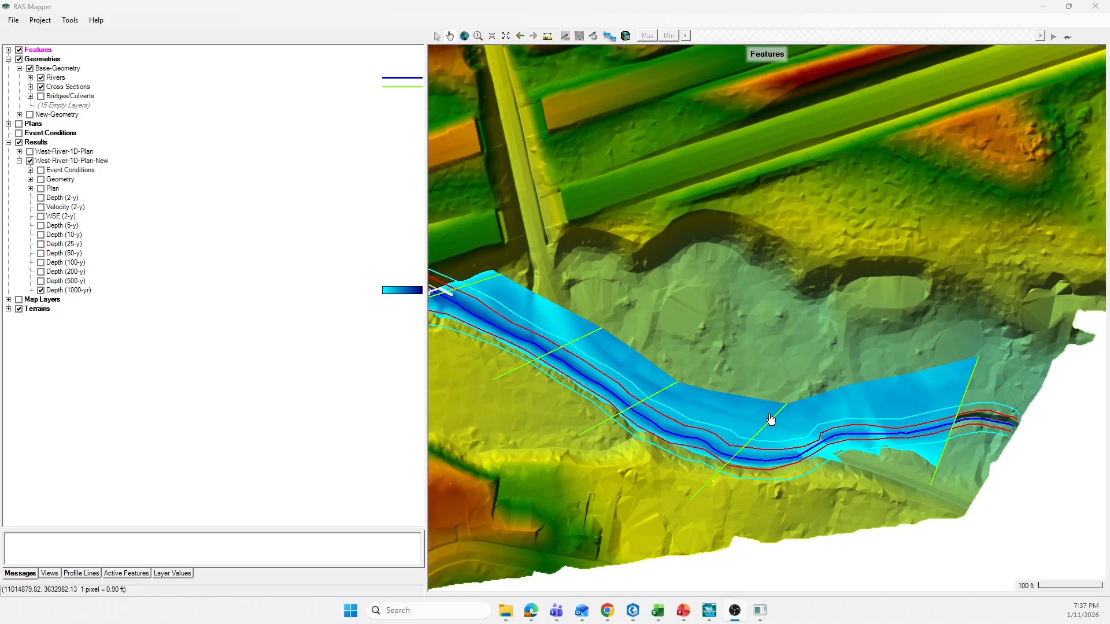
scroll(465, 288, "up", 1)
scroll(460, 290, "down", 2)
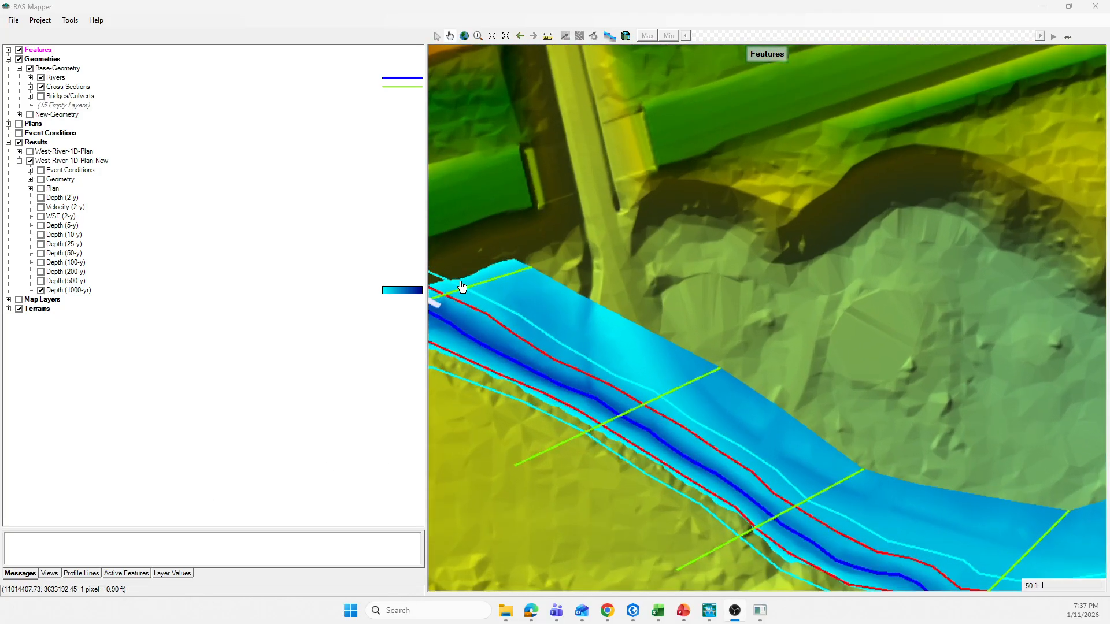
scroll(1079, 396, "up", 2)
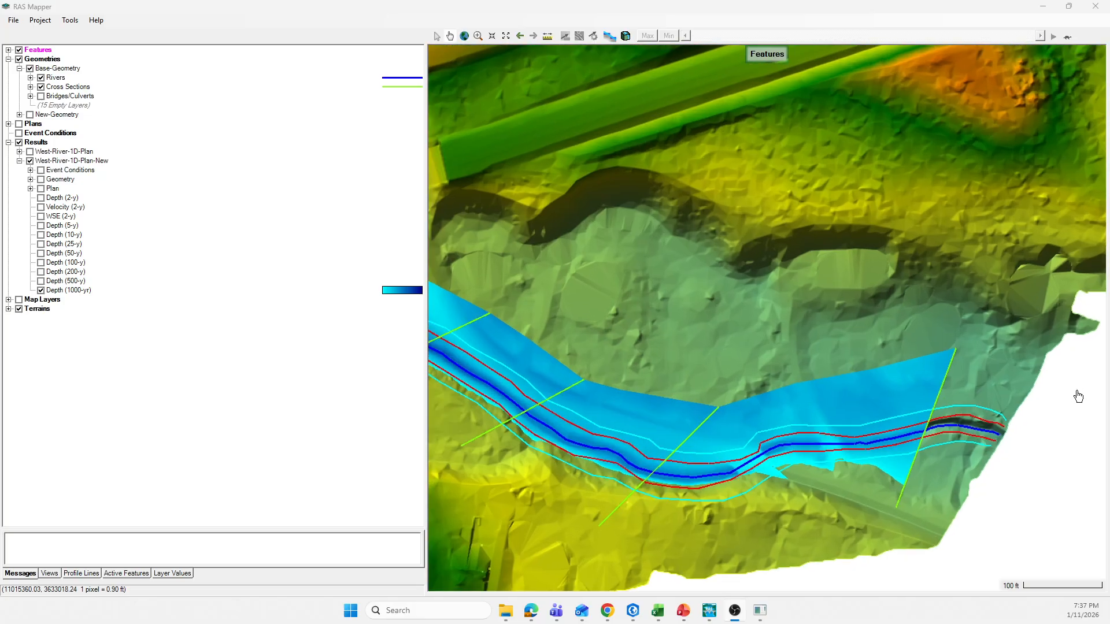
Step: Examine the 1000-yr flood extent from the crossing down to the last cross section of the reach
scroll(947, 426, "down", 2)
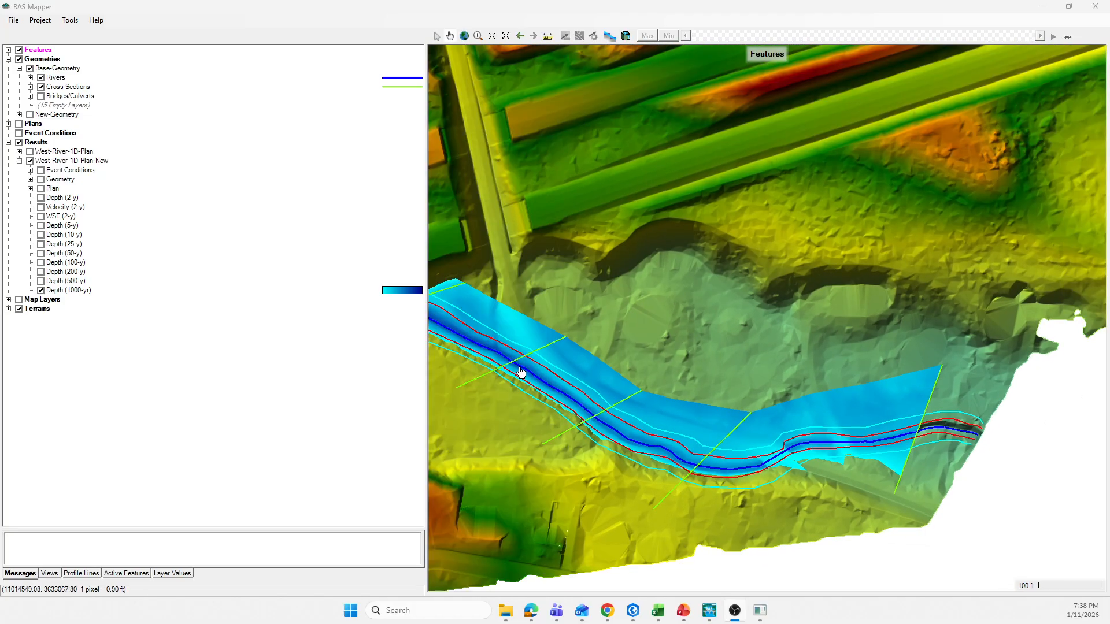
scroll(469, 327, "down", 1)
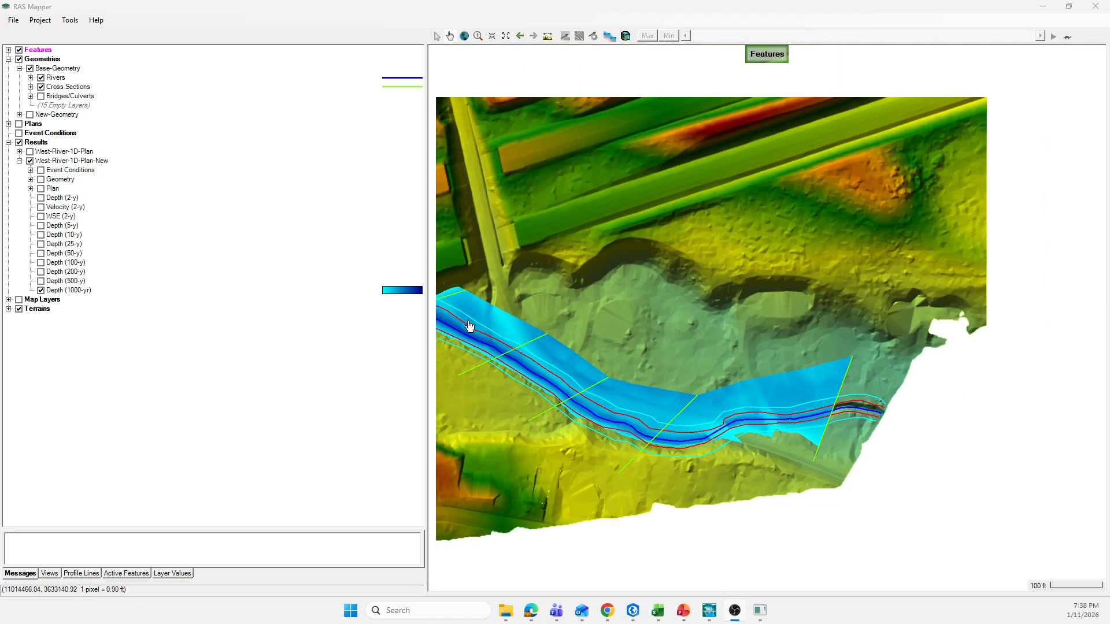
scroll(541, 364, "down", 1)
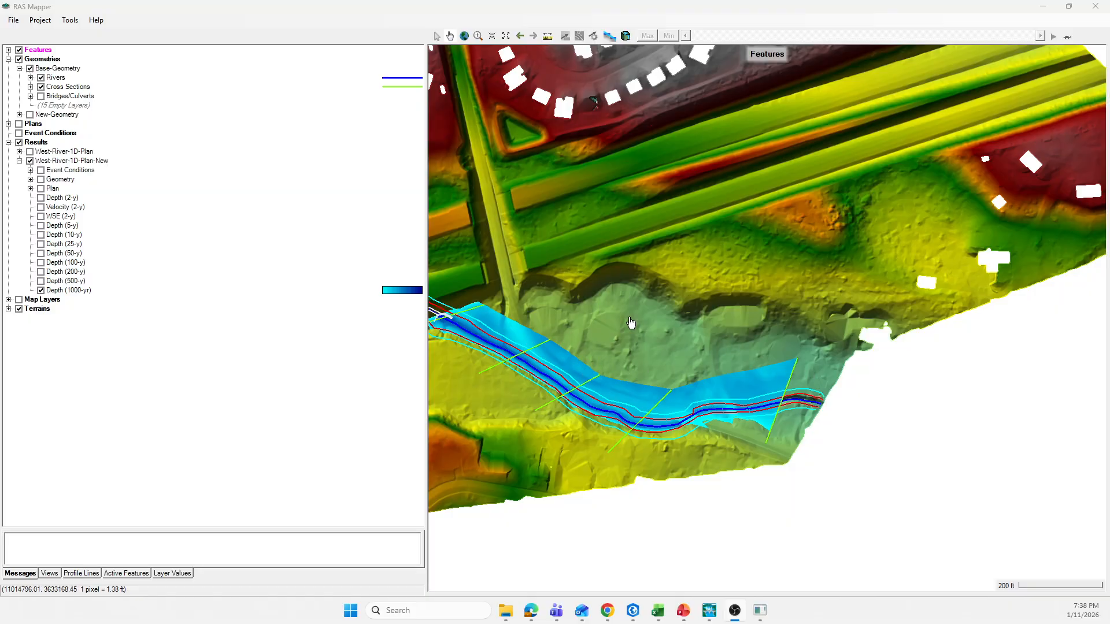
scroll(634, 322, "up", 1)
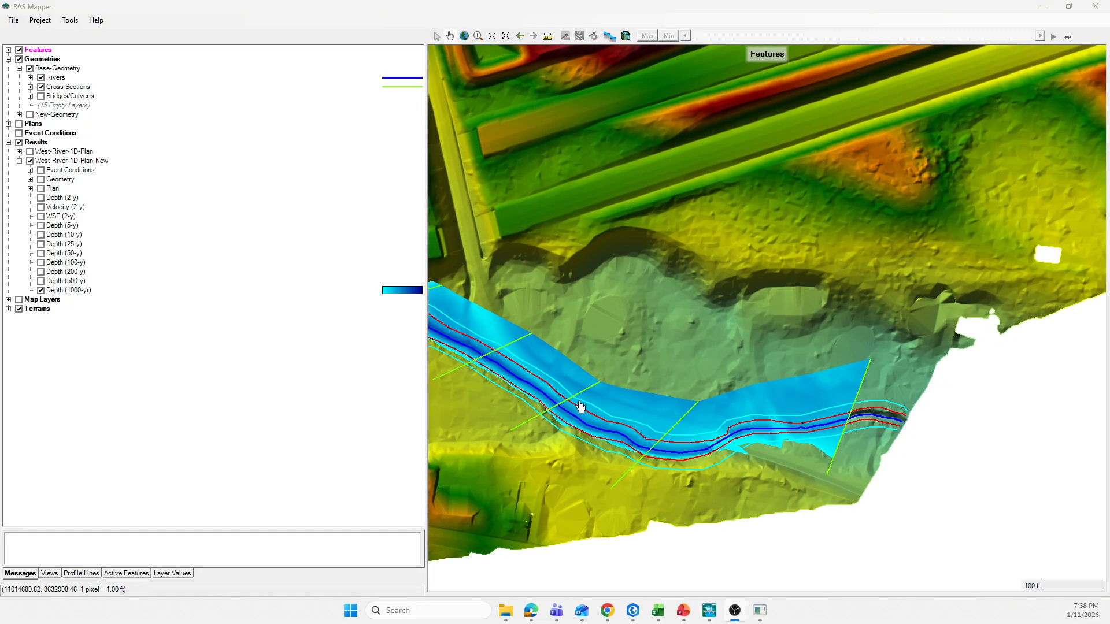
scroll(578, 403, "down", 1)
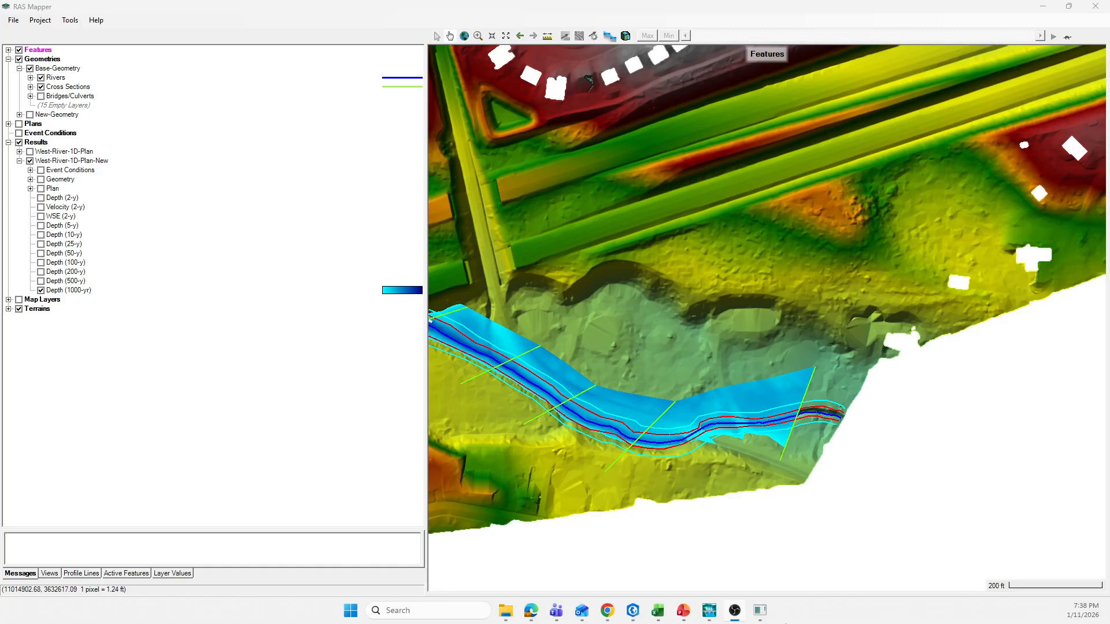
Step: Switch to the New-Geometry geometric data and open cross section 984 for editing
mouse_move(712, 616)
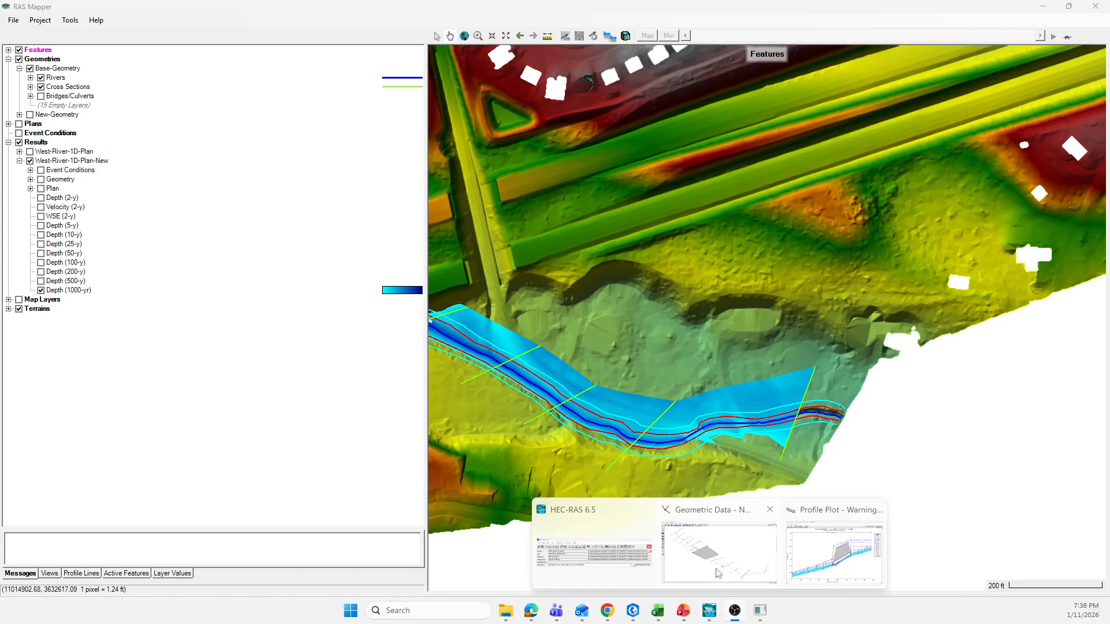
left_click(717, 546)
right_click(554, 366)
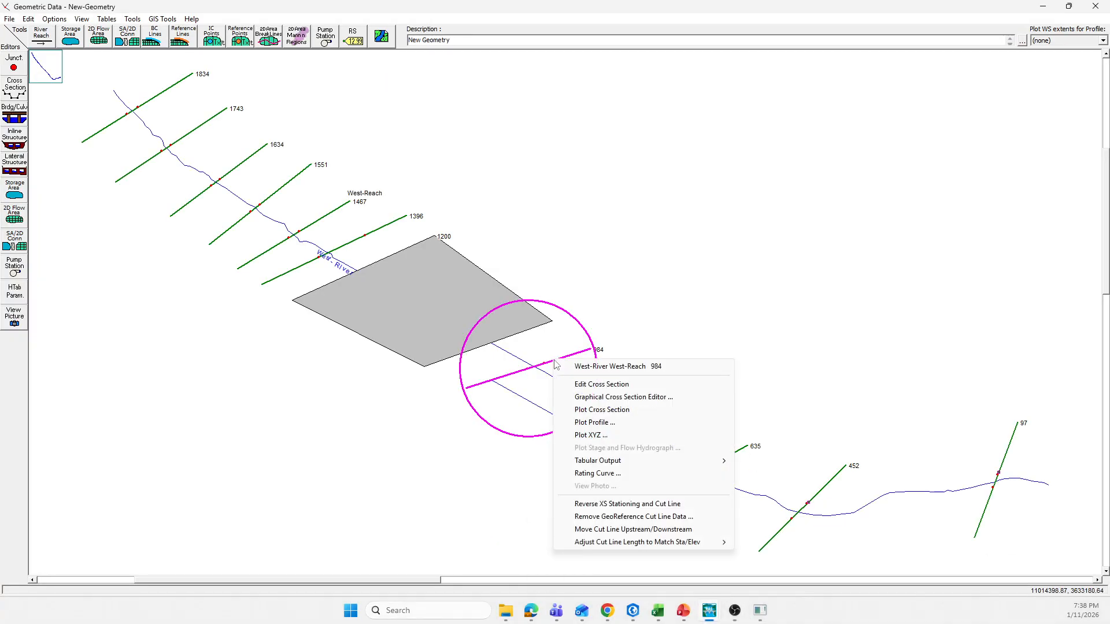
left_click(576, 384)
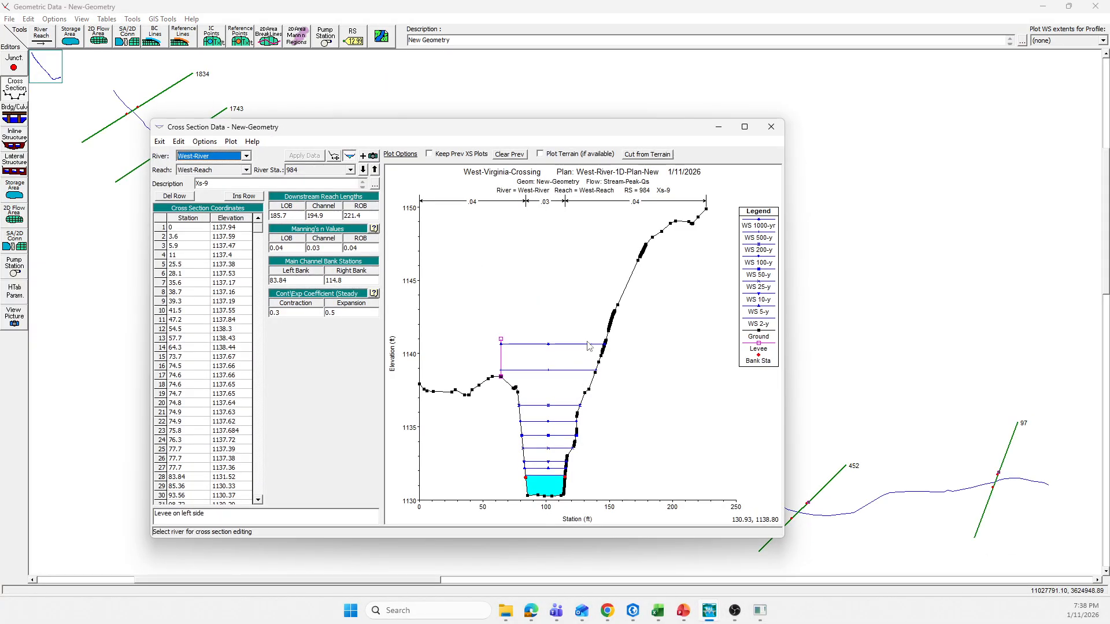
Step: Set the left levee elevation at cross section 984 to 1150 ft, using the far right ground point as reference, and apply it
left_click(205, 142)
left_click(221, 281)
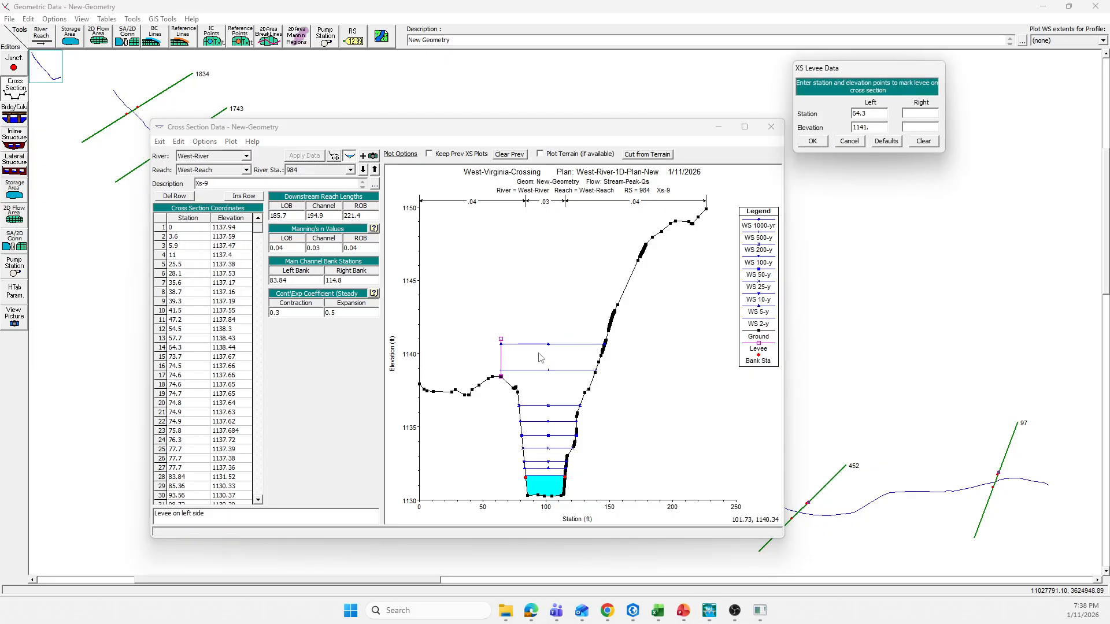
left_click(706, 209)
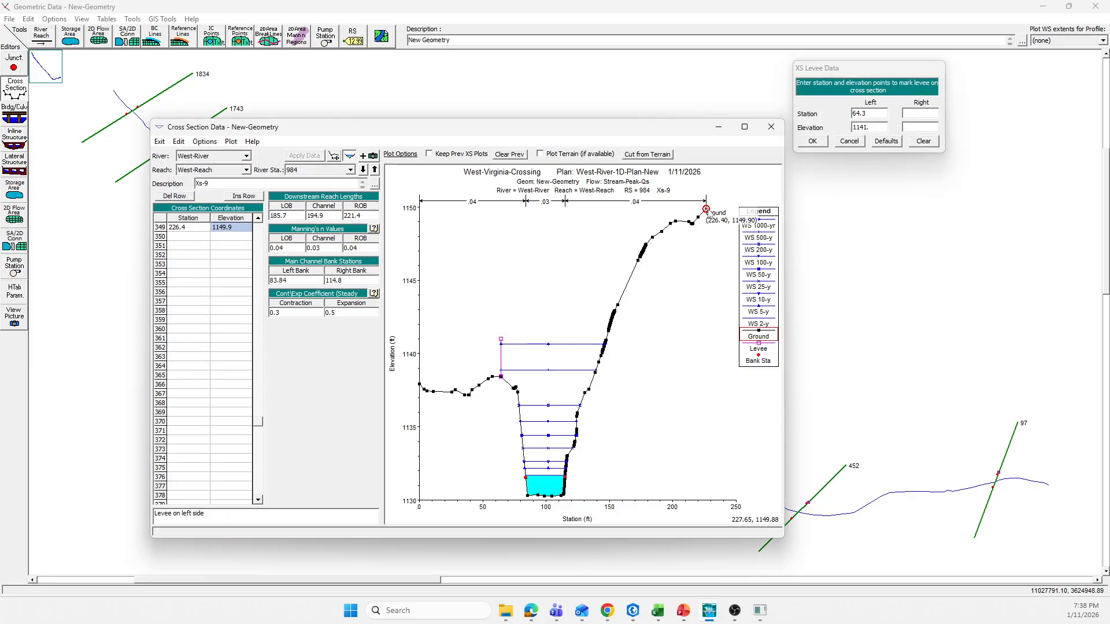
left_click(866, 127)
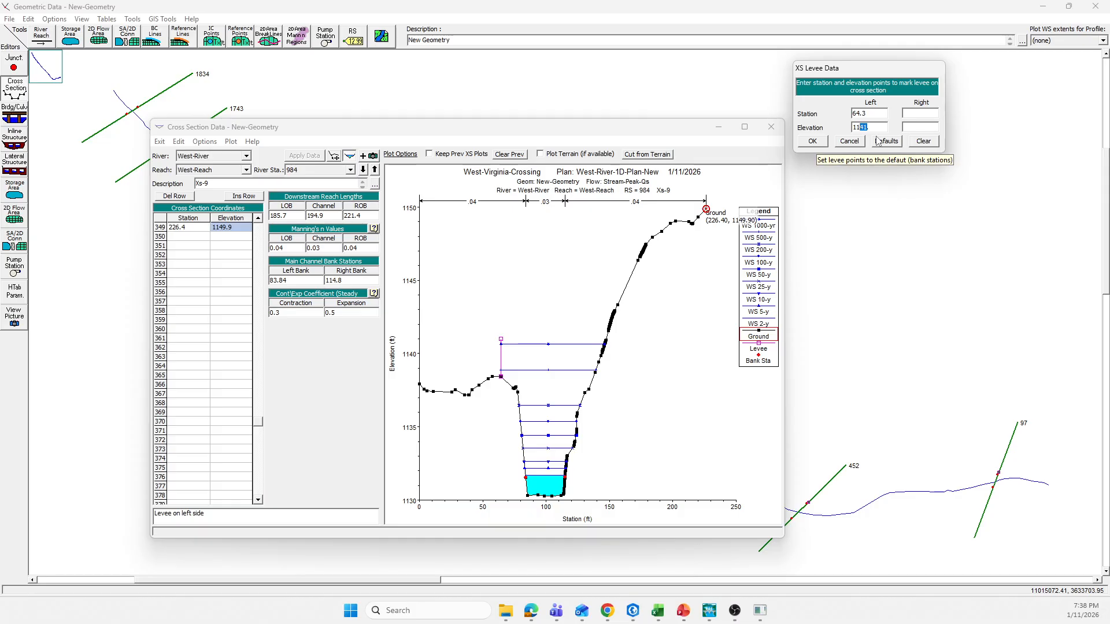
type("50")
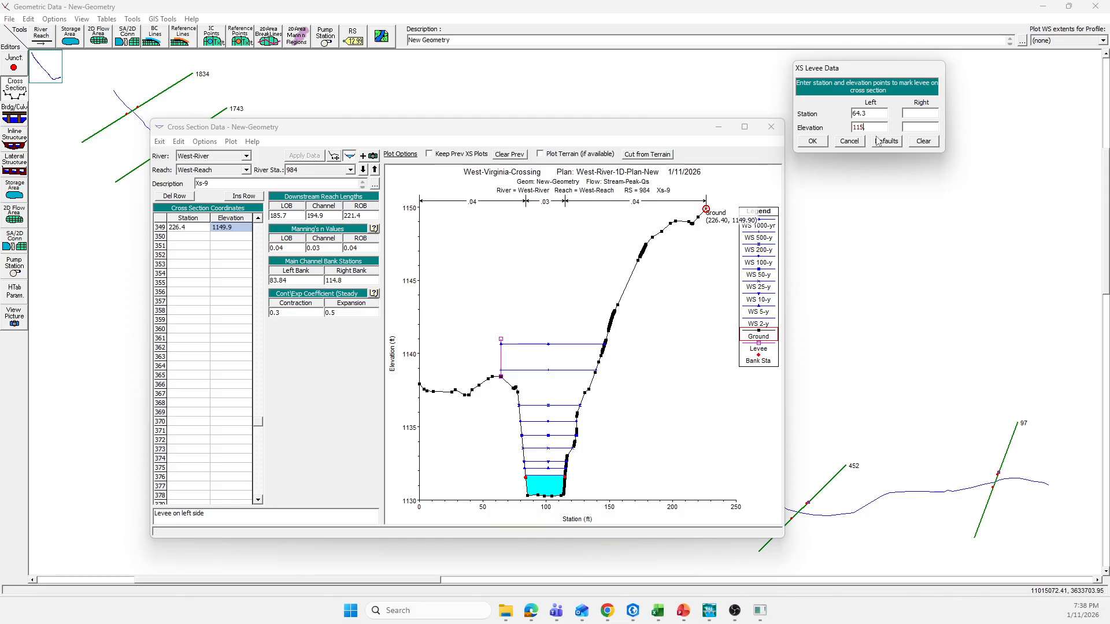
left_click(812, 141)
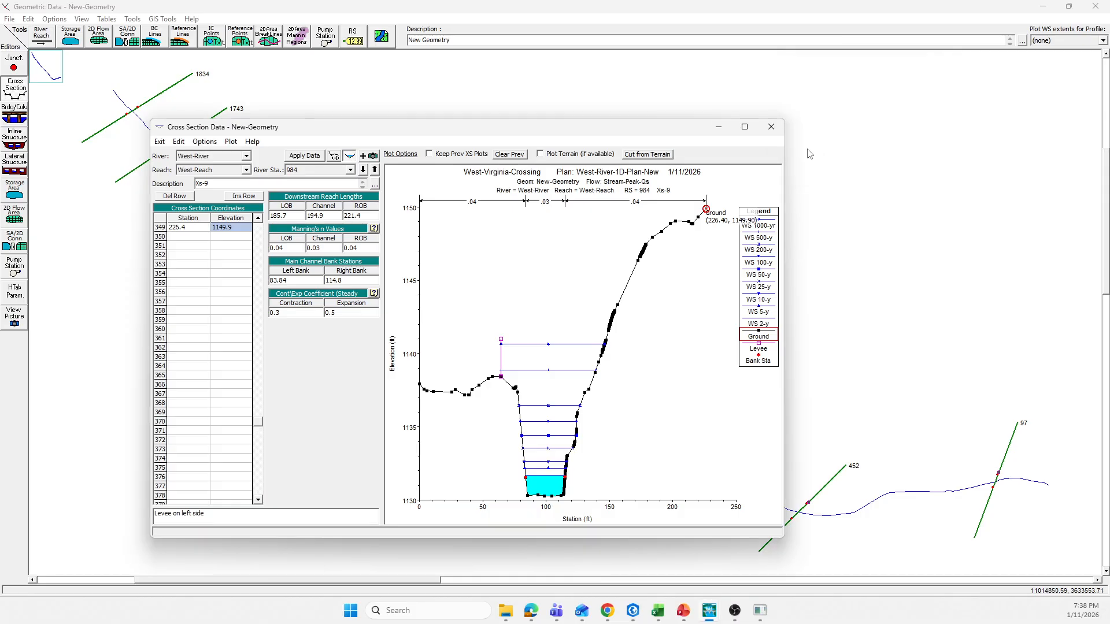
left_click(301, 157)
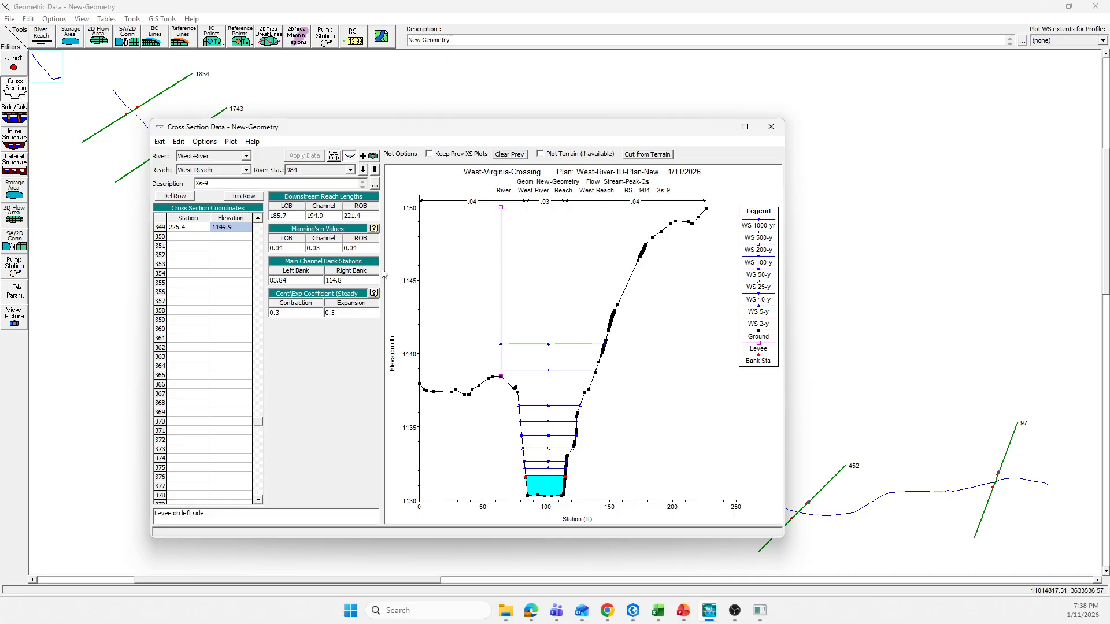
Step: Go to cross section 789, check its far right ground point, and set and apply a left levee elevation of 1144 ft
left_click(363, 170)
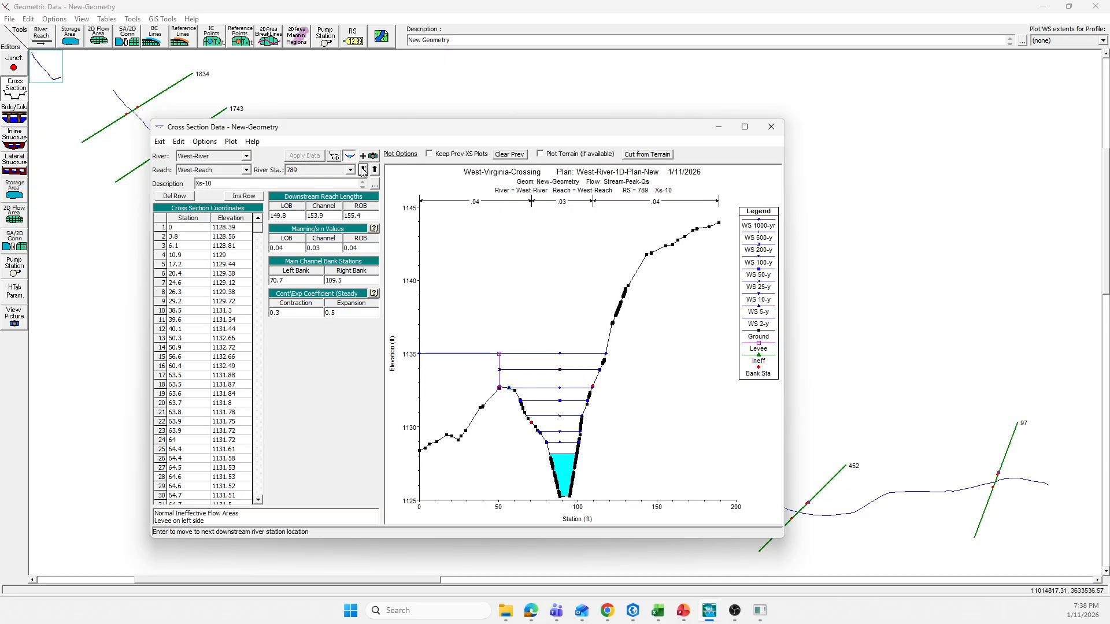
left_click(718, 223)
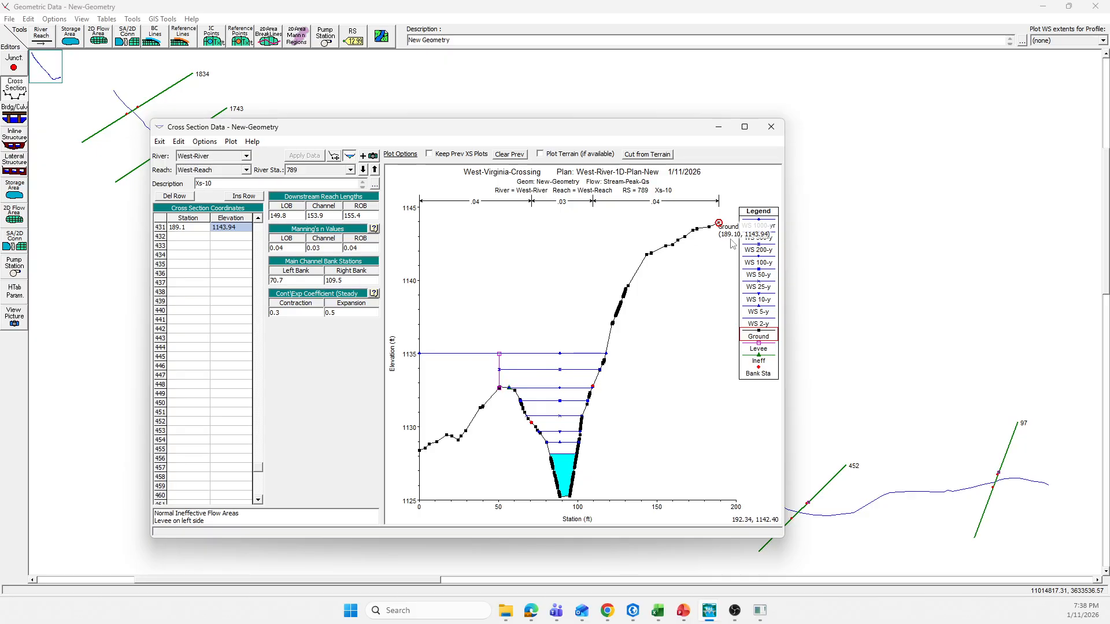
left_click(204, 142)
left_click(223, 279)
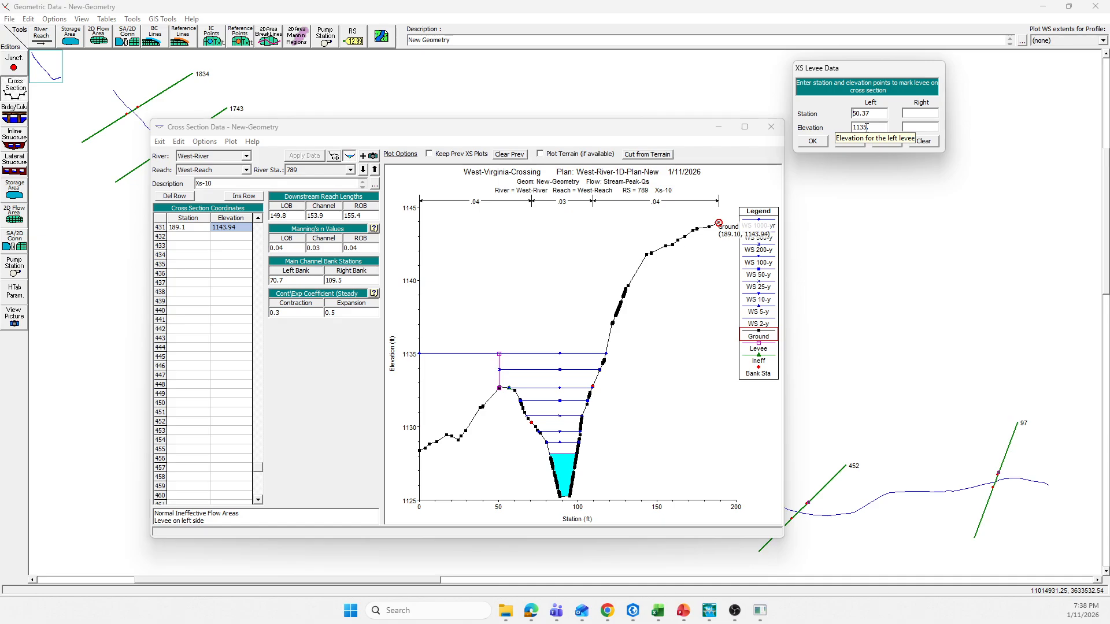
left_click_drag(867, 127, 861, 128)
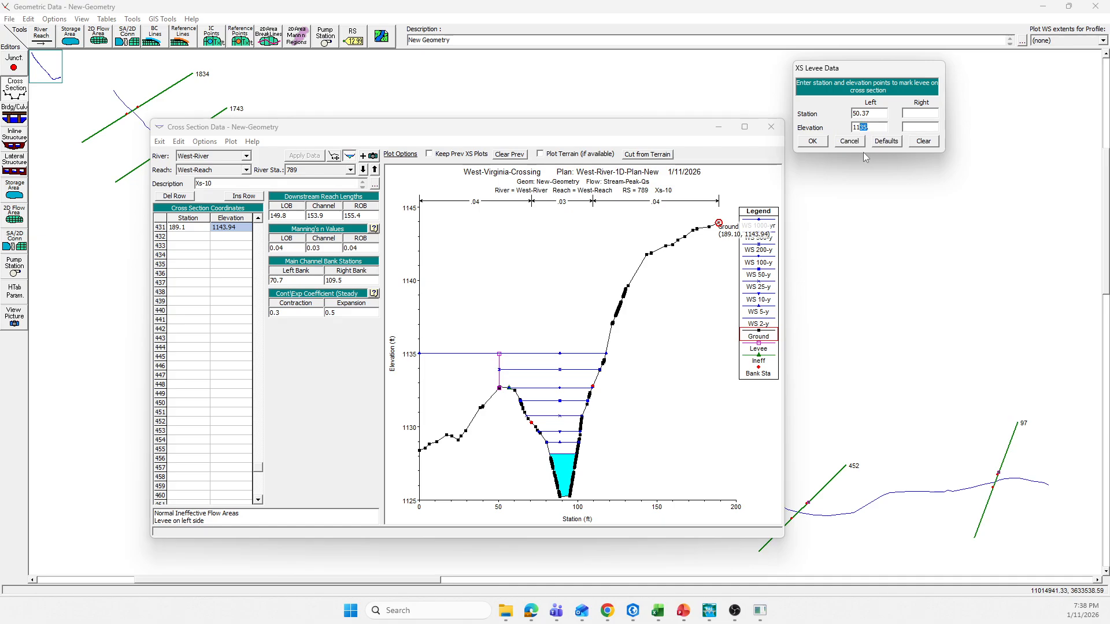
type("44.")
left_click(813, 142)
left_click(299, 156)
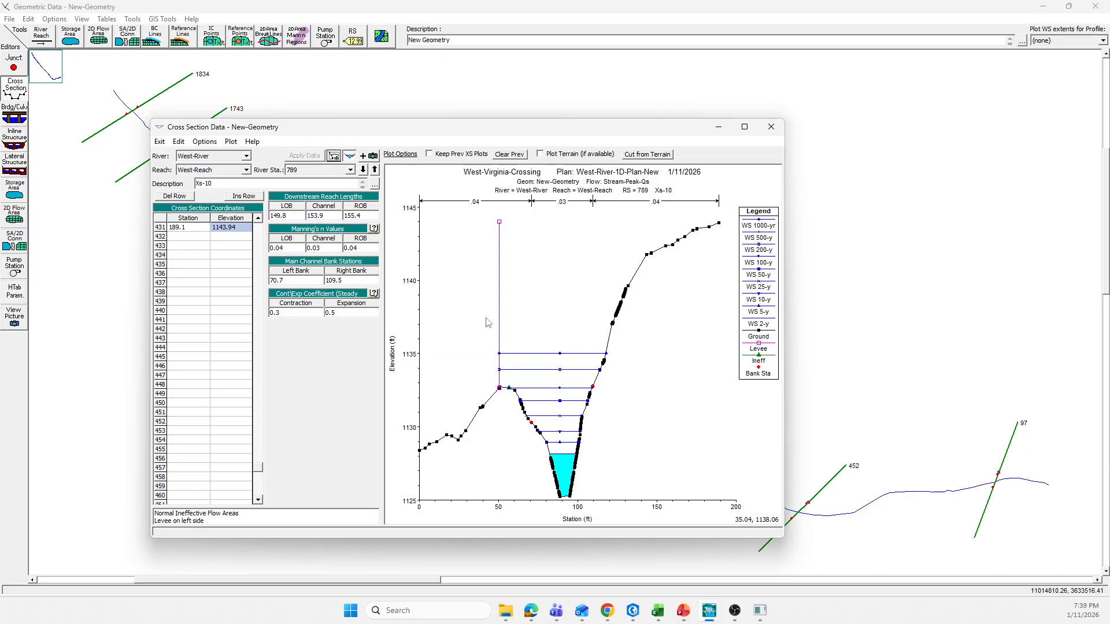
Step: Go to cross section 635, check its far right ground point, and set and apply a left levee elevation of 1139 ft
left_click(362, 170)
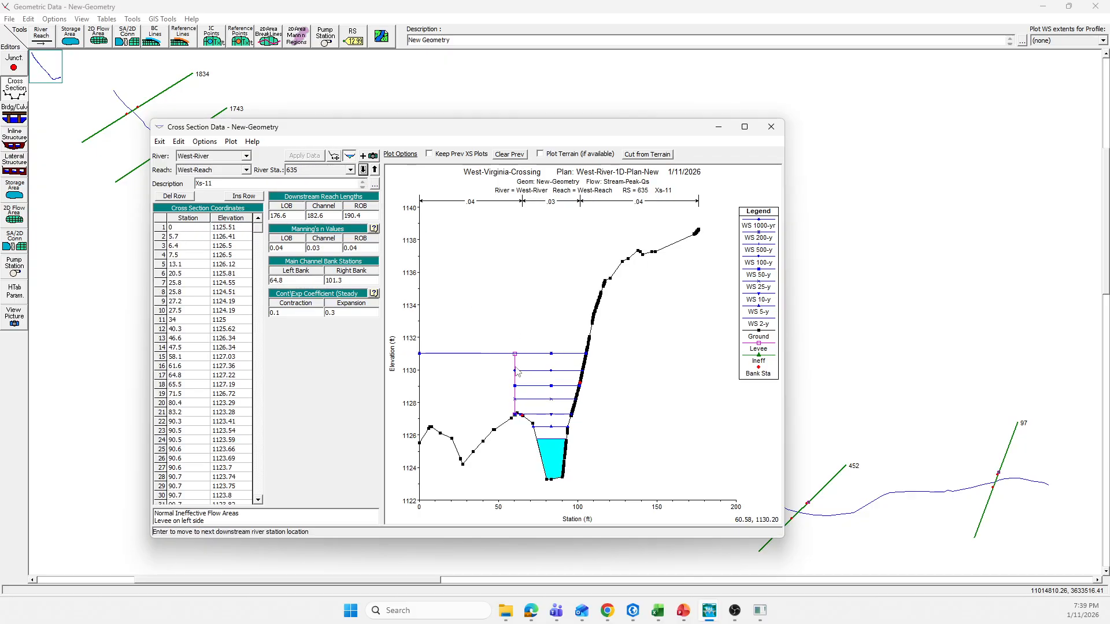
left_click(706, 231)
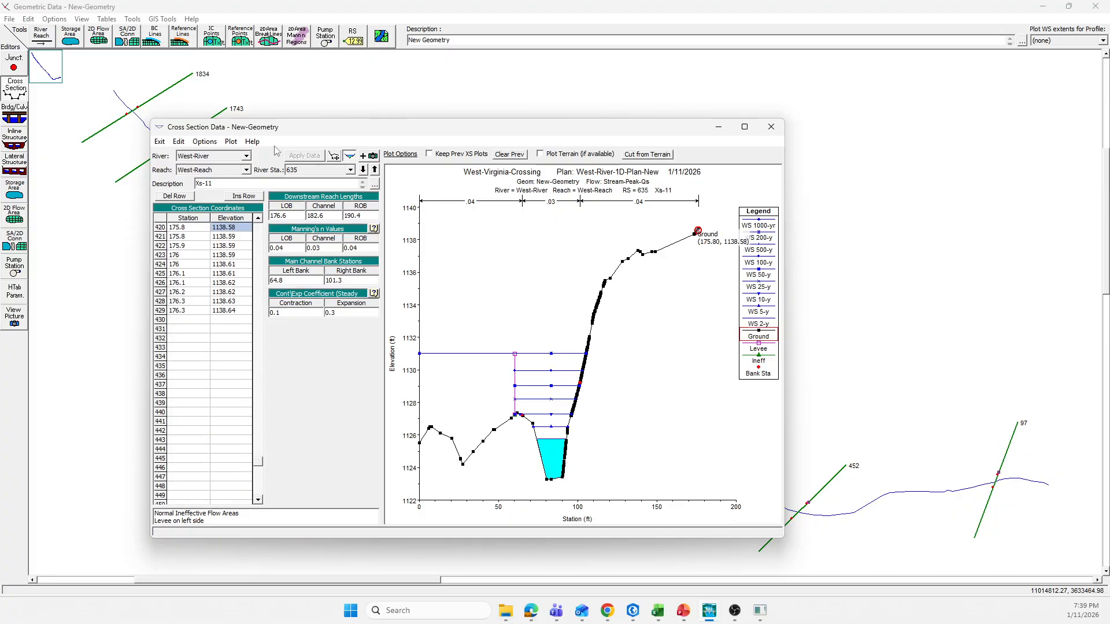
left_click(204, 141)
left_click(228, 280)
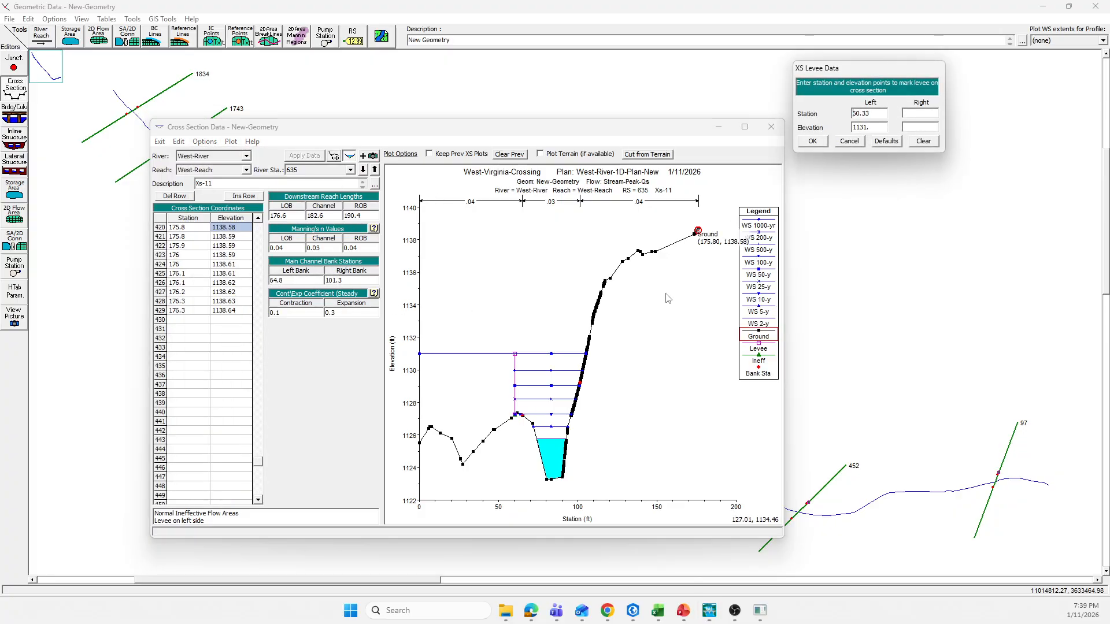
left_click_drag(863, 130, 860, 132)
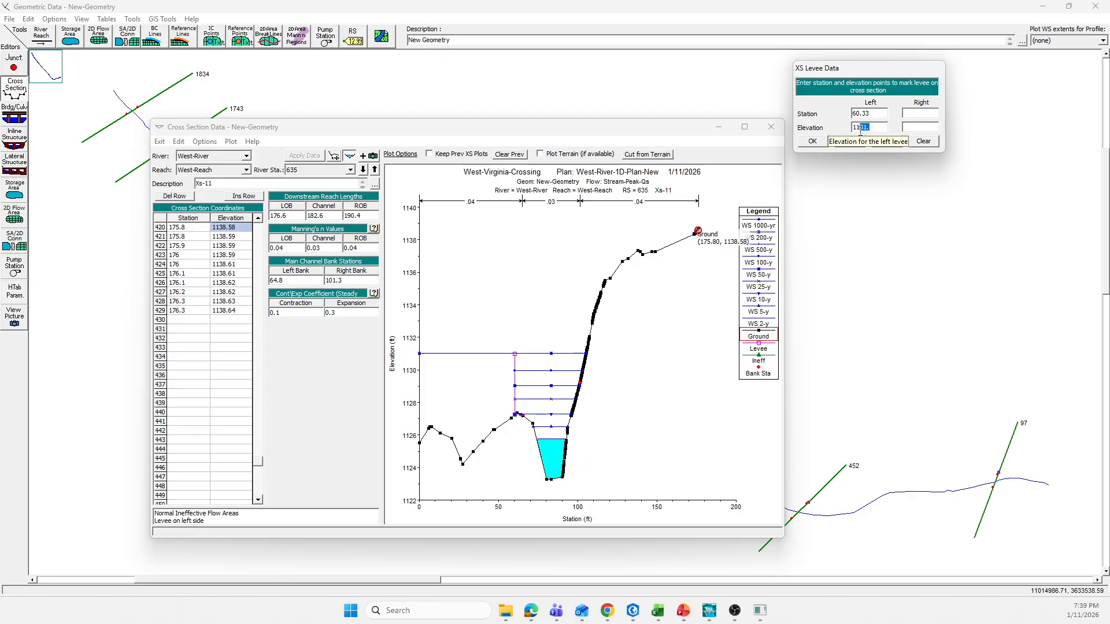
type("5")
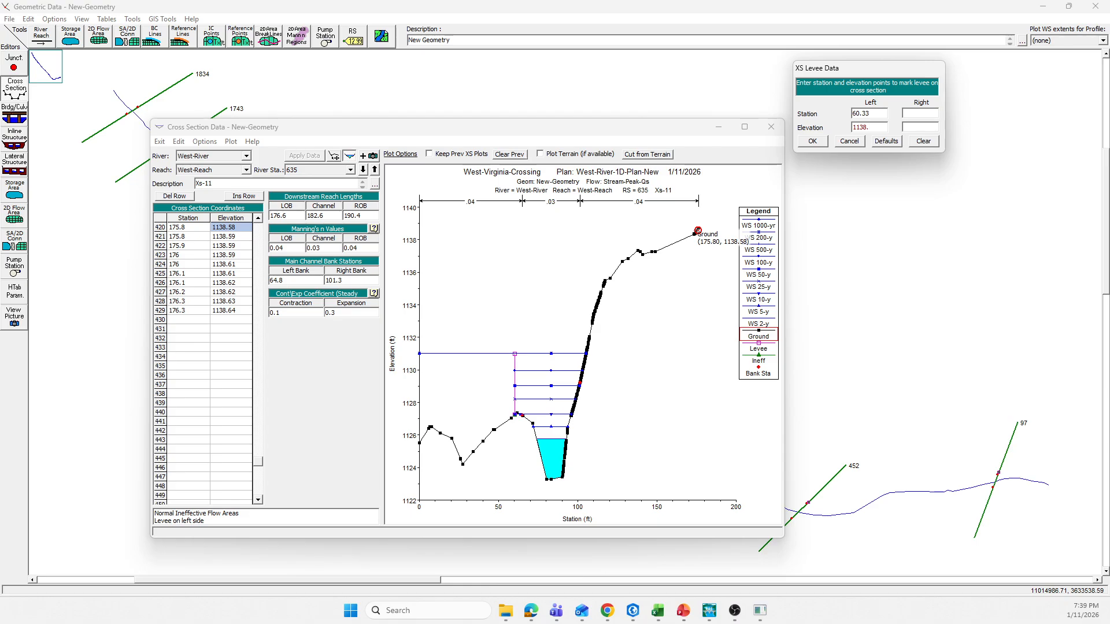
left_click(812, 142)
left_click(314, 158)
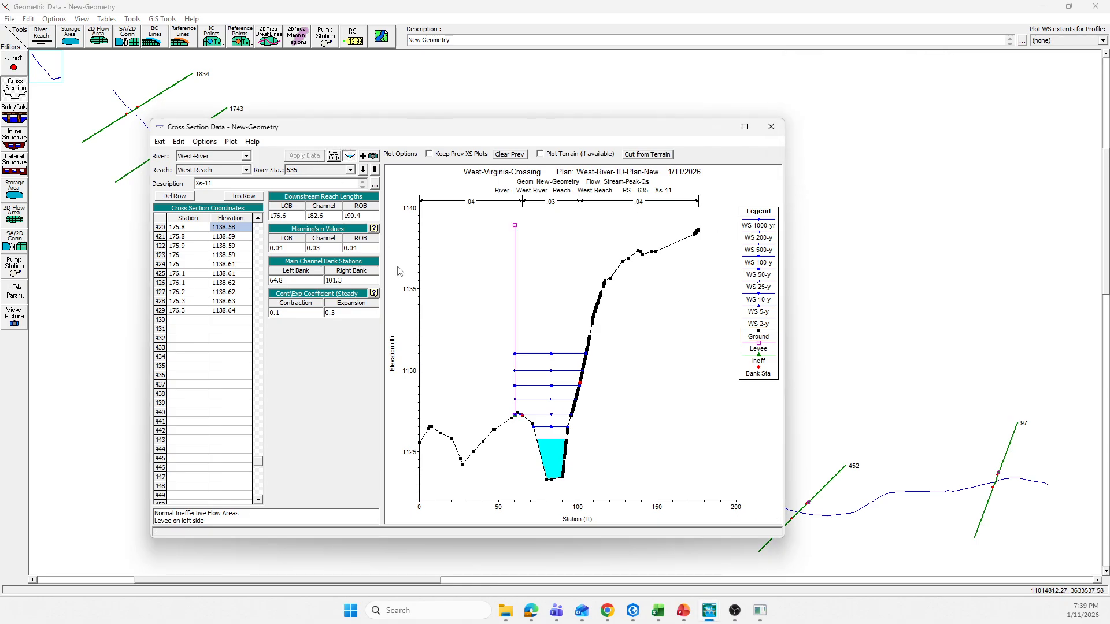
Step: Go to cross section 452 and inspect the water surfaces and ground around its left levee
left_click(363, 170)
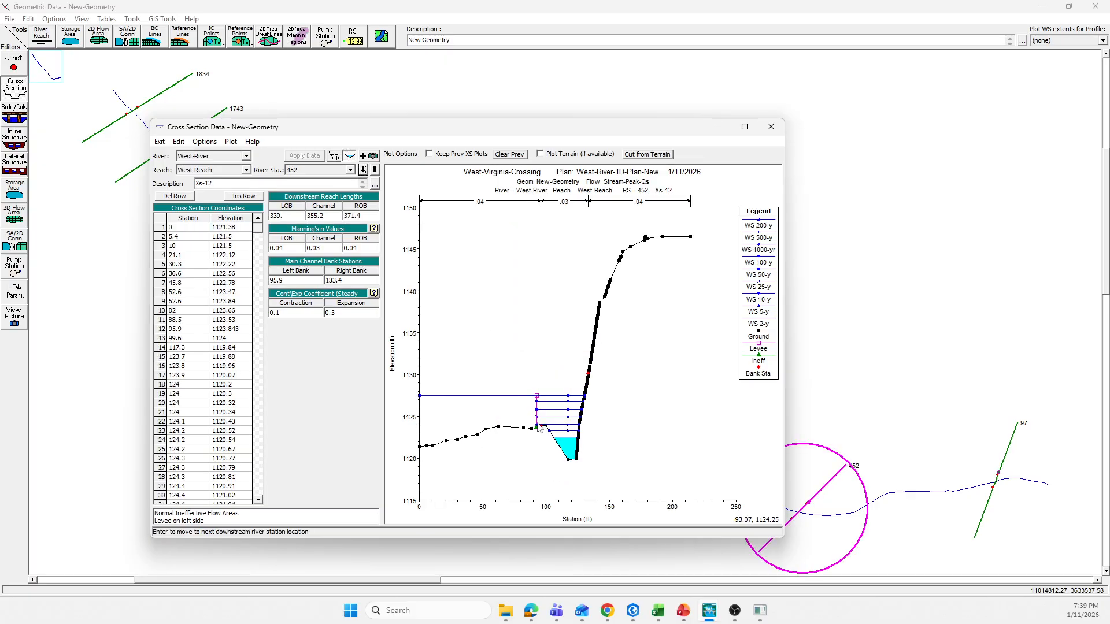
mouse_move(535, 425)
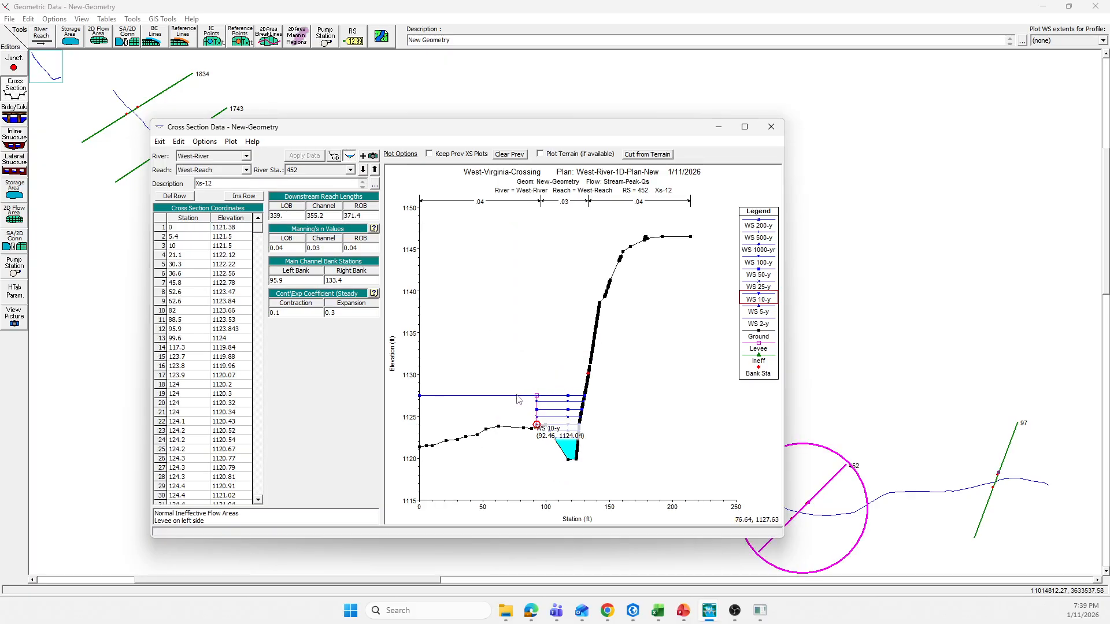
mouse_move(517, 398)
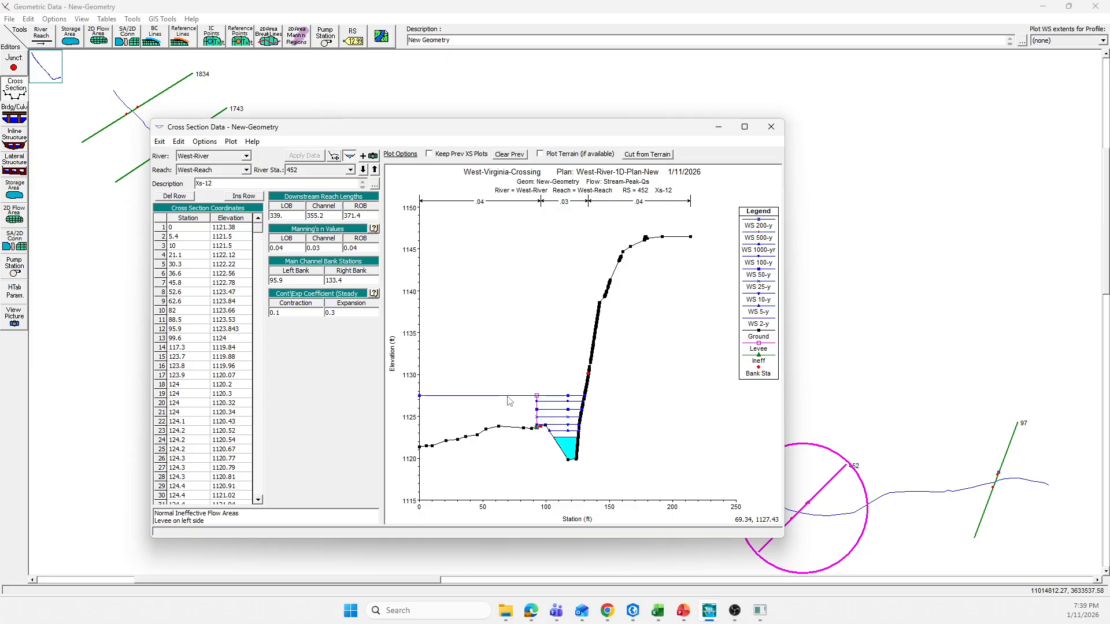
Step: Switch to RAS Mapper and compare the 500-yr, 200-yr and 100-yr depth maps of West-River-1D-Plan-New downstream of the crossing
left_click(760, 610)
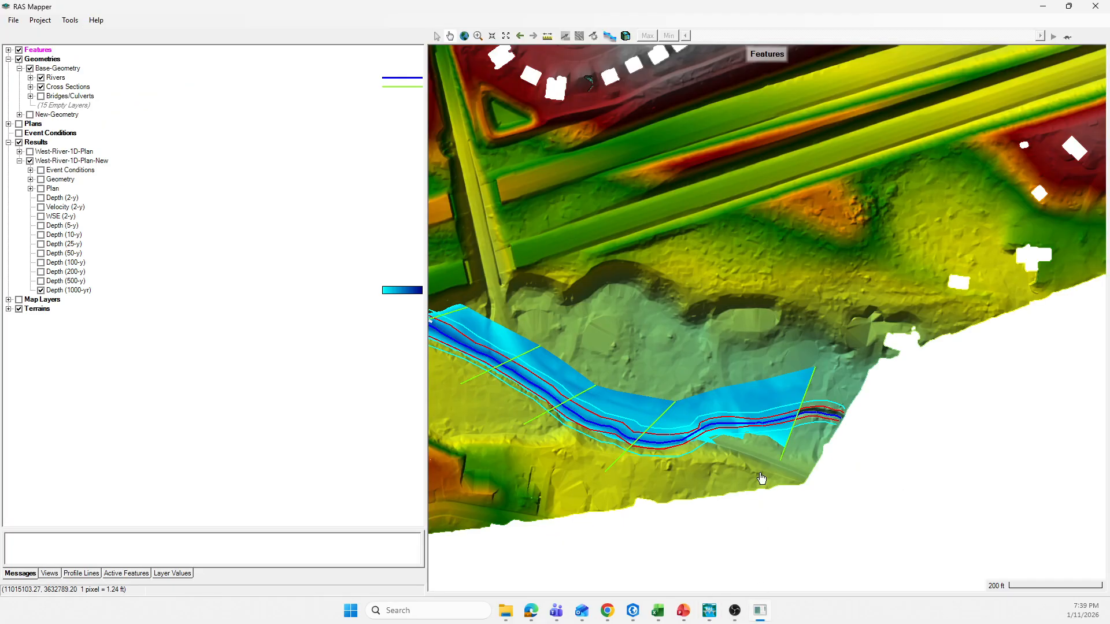
left_click(41, 281)
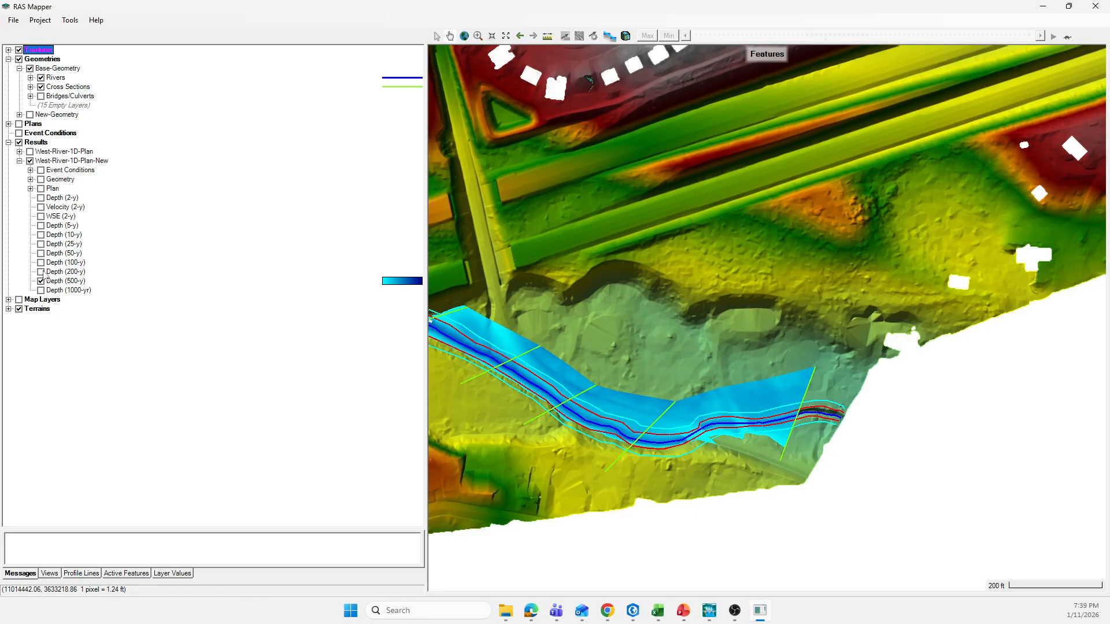
left_click(40, 272)
left_click(41, 281)
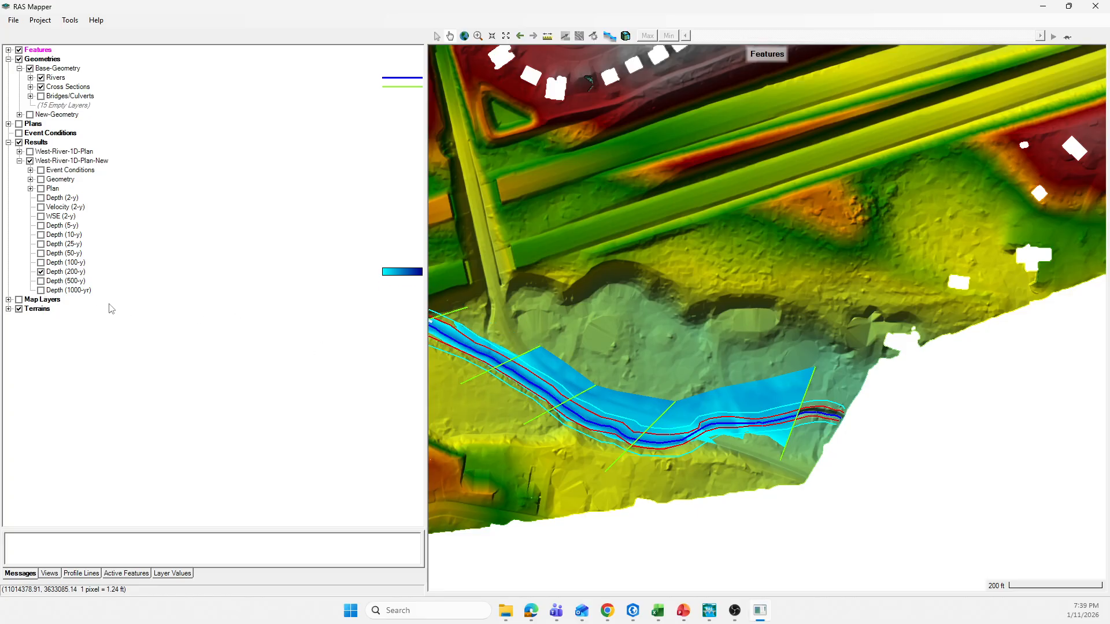
left_click(41, 262)
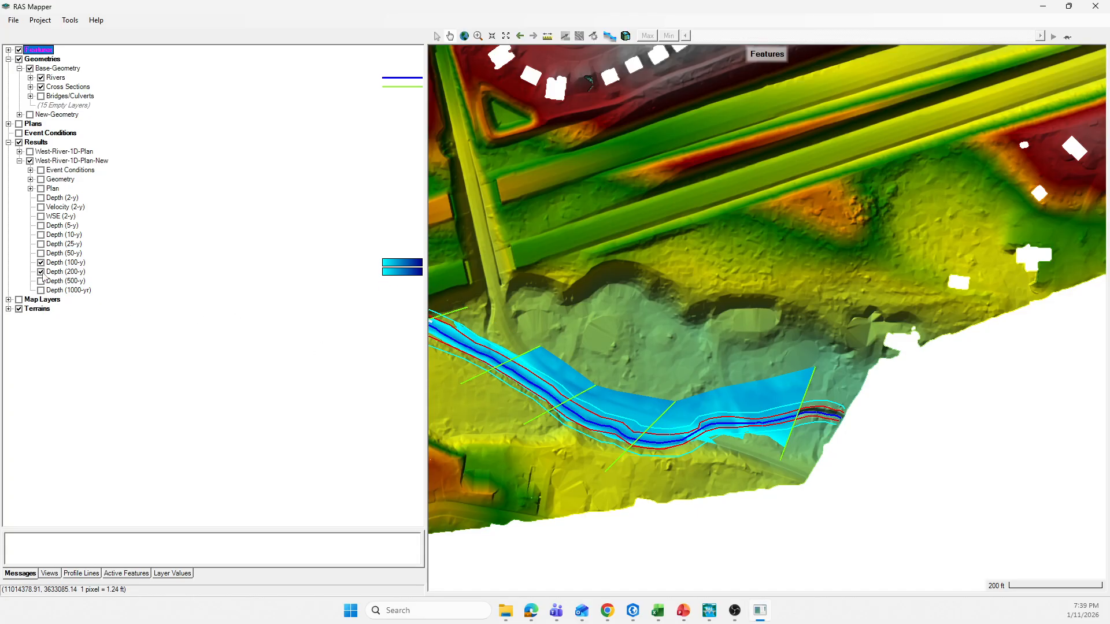
left_click(40, 272)
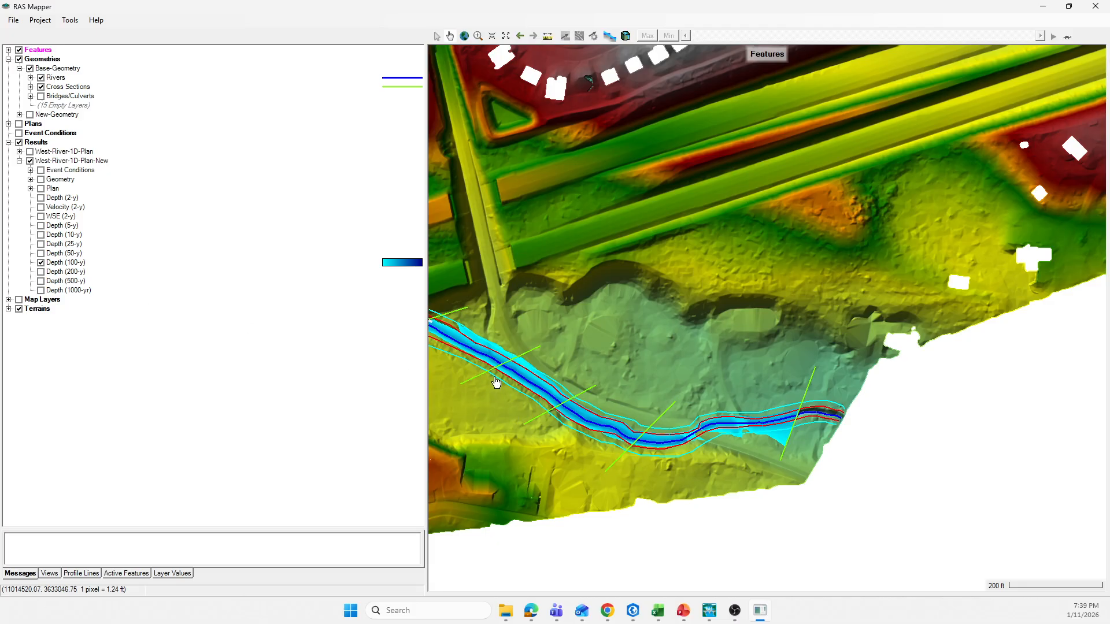
scroll(496, 382, "up", 1)
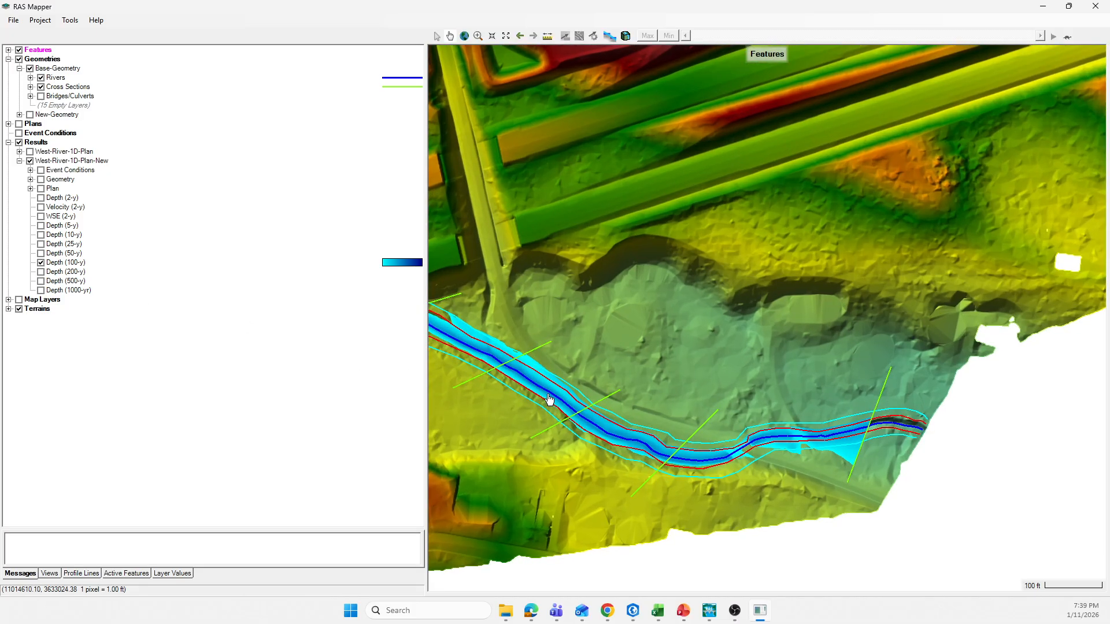
left_click(41, 272)
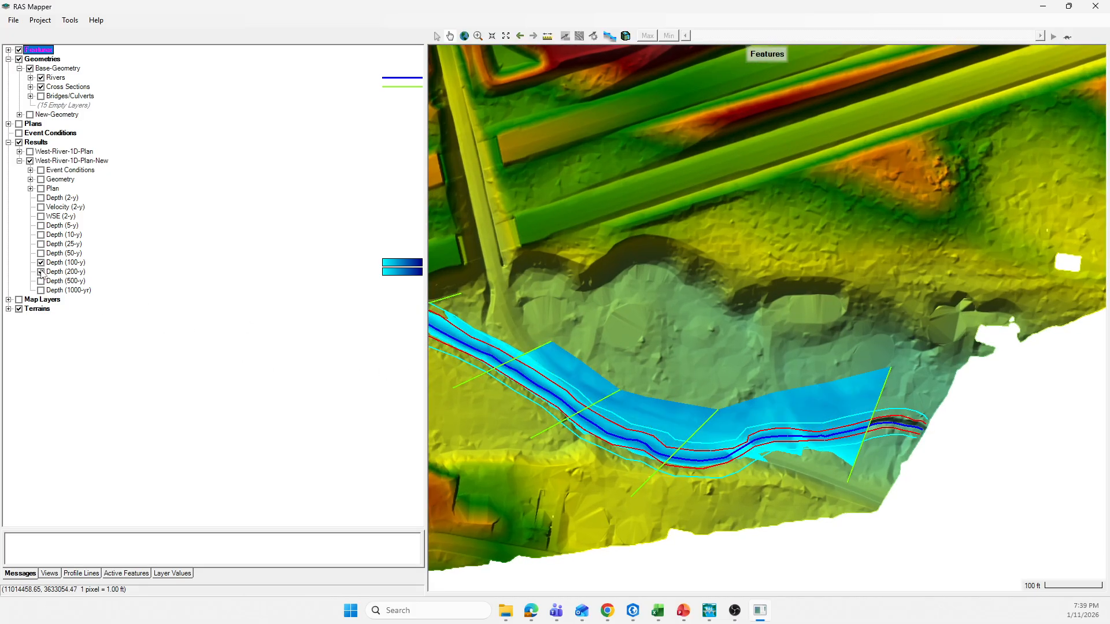
Step: Compare the mapped depths of West-River-1D-Plan-New from the 50-yr to the 1000-yr flood downstream of the crossing
left_click(41, 281)
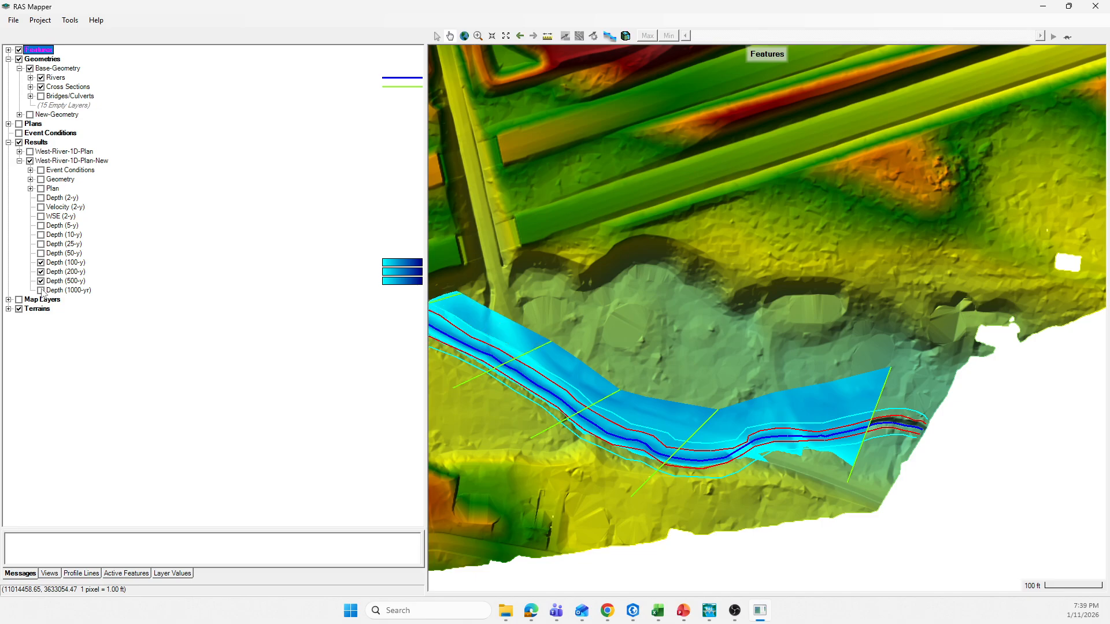
left_click(41, 281)
left_click(41, 263)
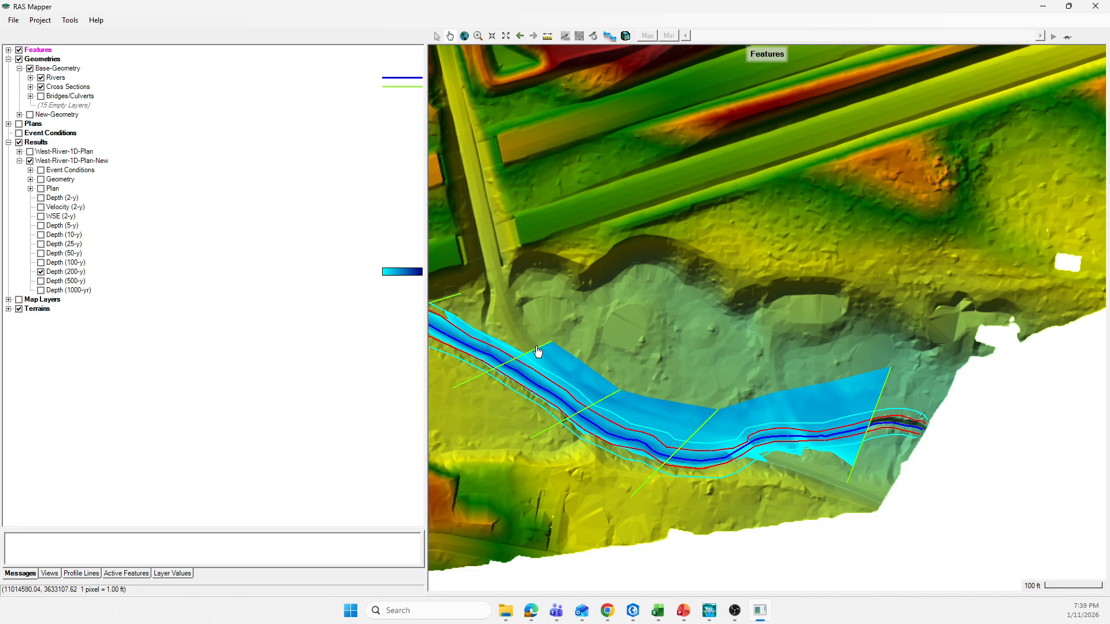
left_click(41, 282)
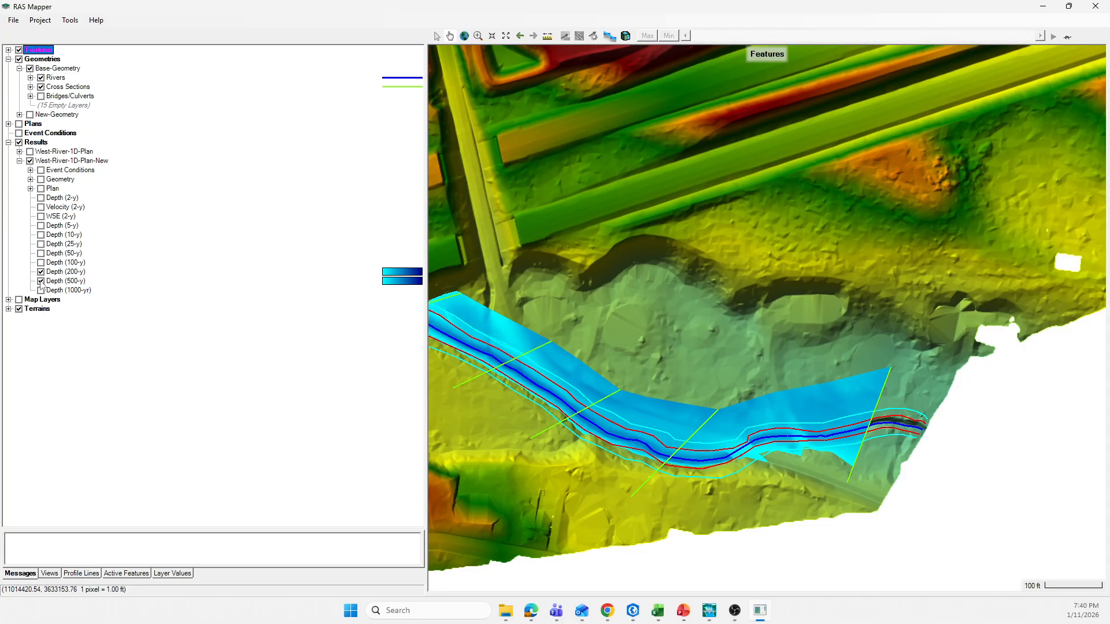
left_click(41, 290)
left_click(41, 280)
left_click(41, 271)
left_click(42, 290)
left_click(41, 281)
left_click(41, 272)
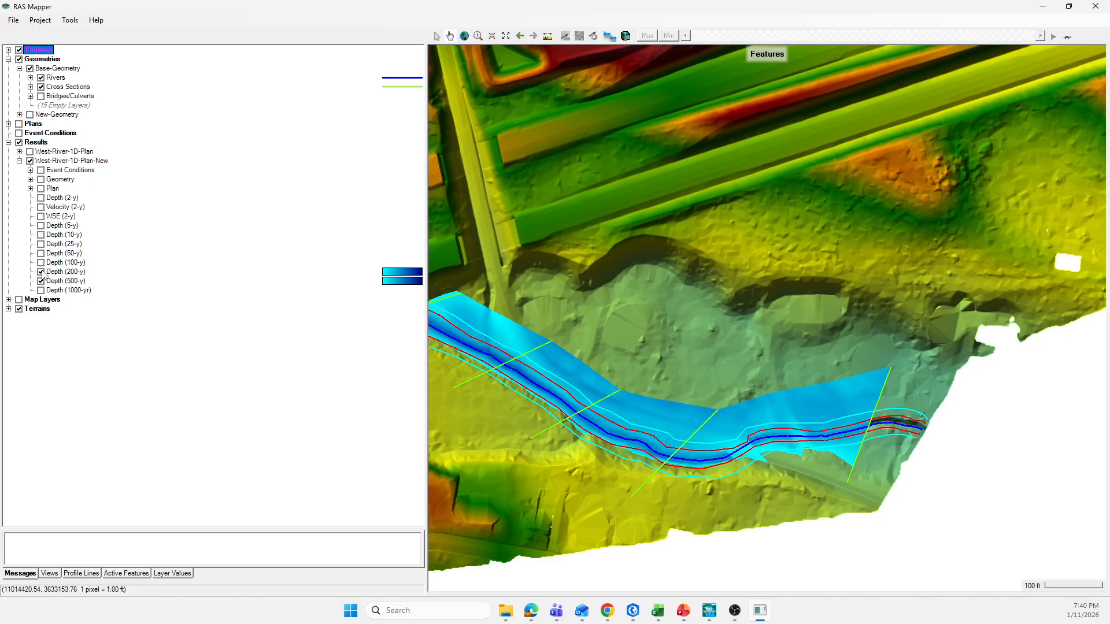
left_click(41, 262)
left_click(41, 253)
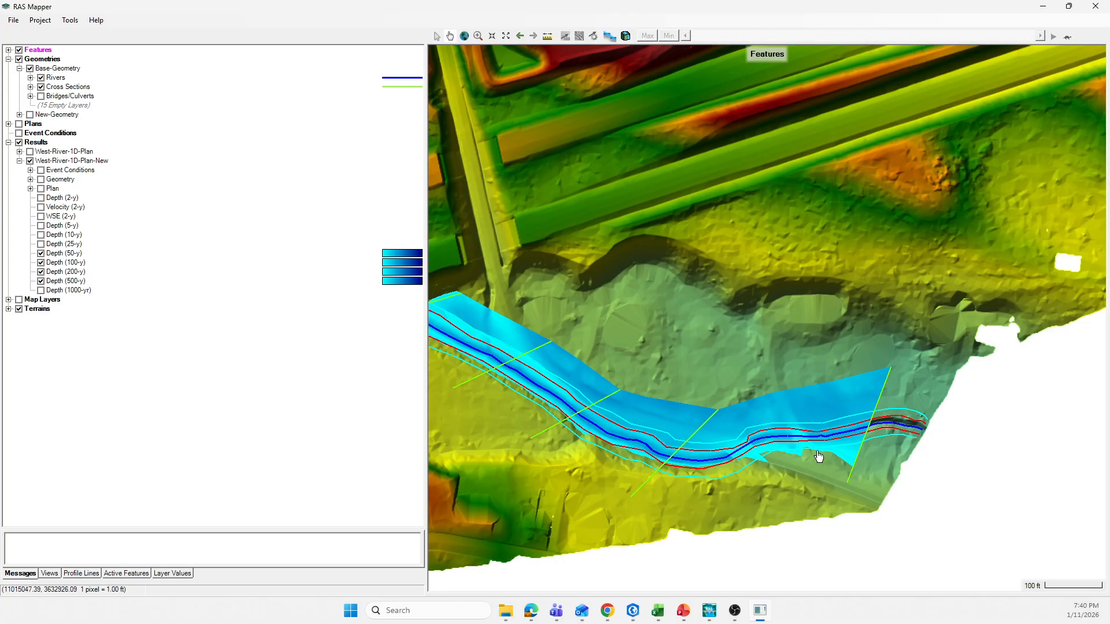
Step: Return to the data of cross section 452, check its far right ground point, and set and apply a left levee elevation of 1146 ft
mouse_move(719, 618)
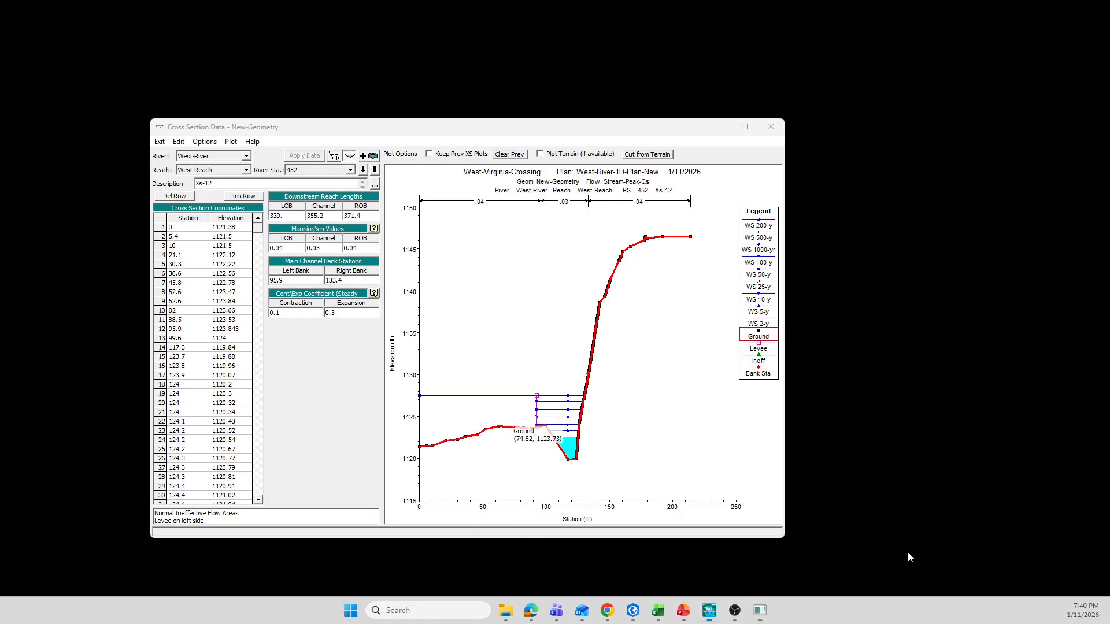
left_click(893, 552)
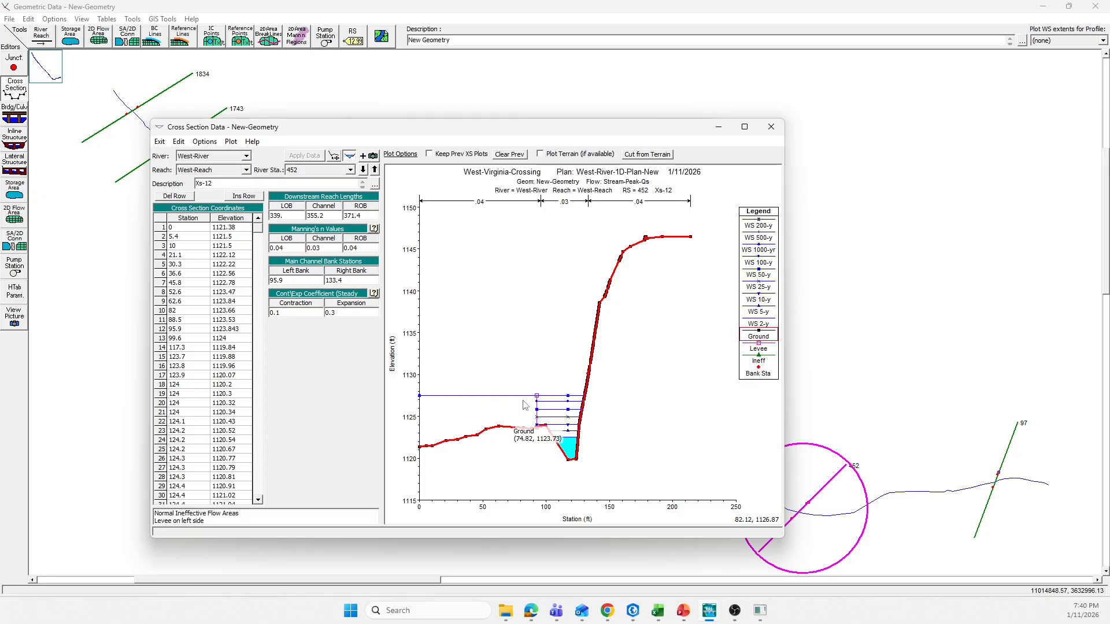
mouse_move(522, 399)
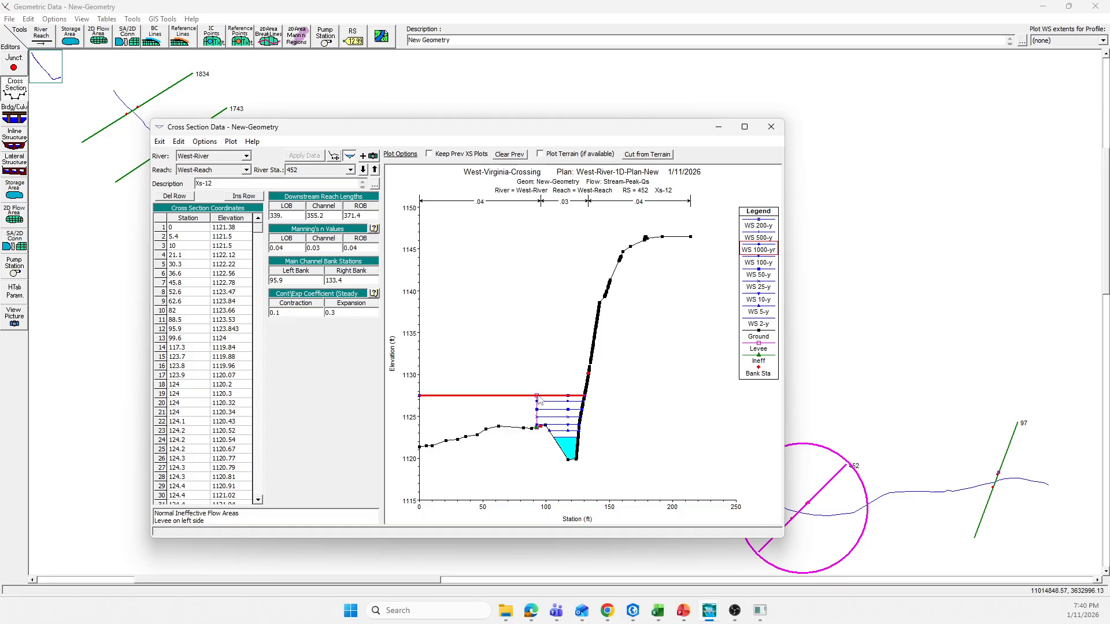
left_click(690, 236)
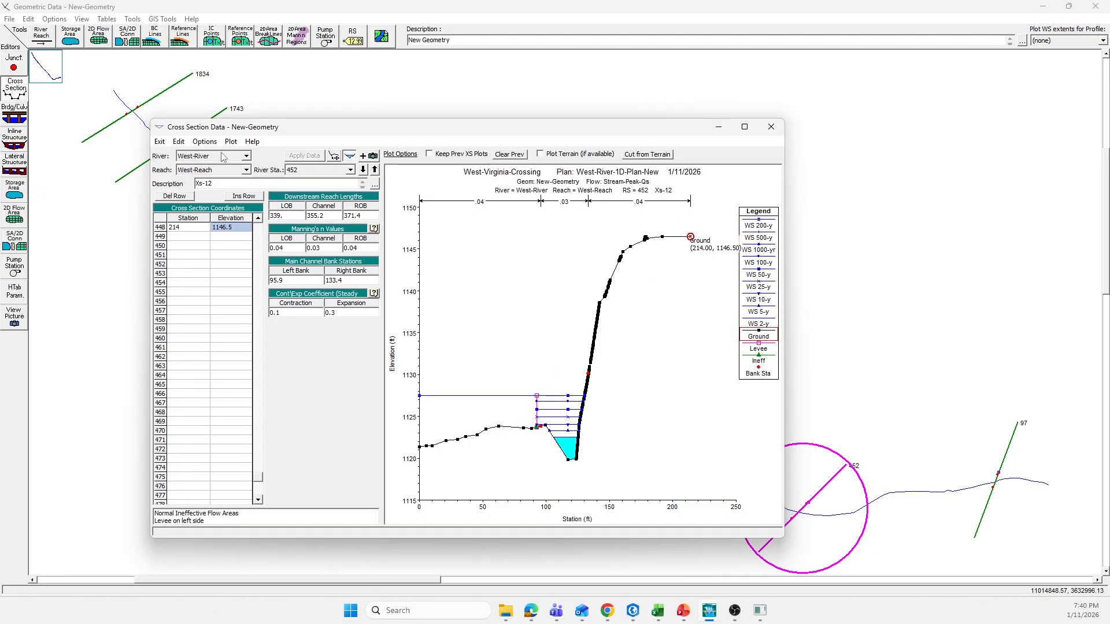
left_click(204, 142)
left_click(224, 280)
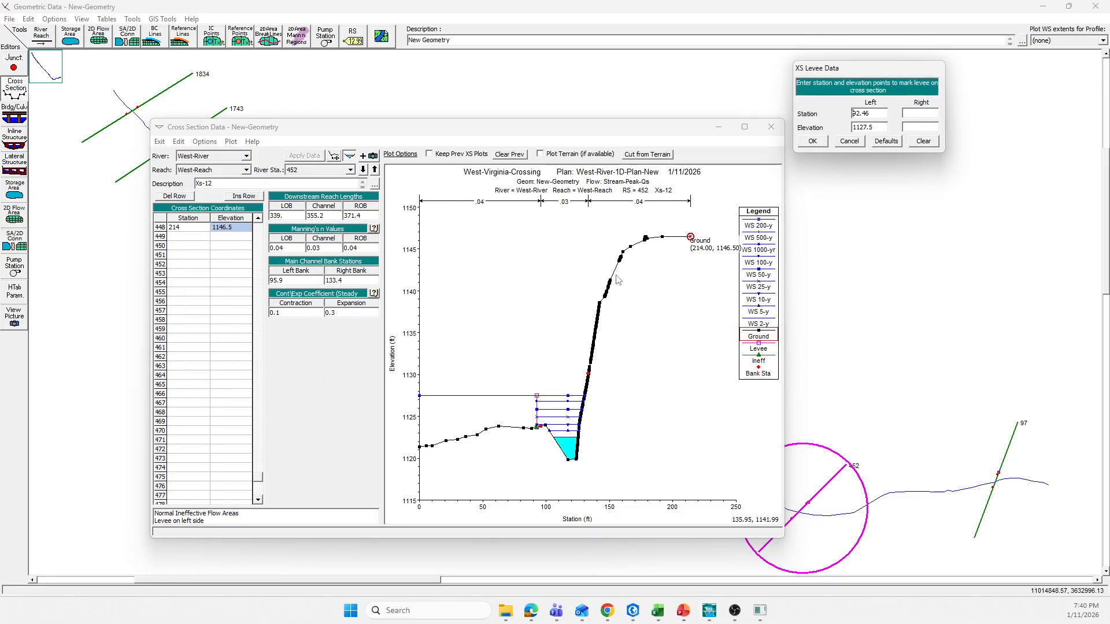
left_click_drag(873, 126, 859, 127)
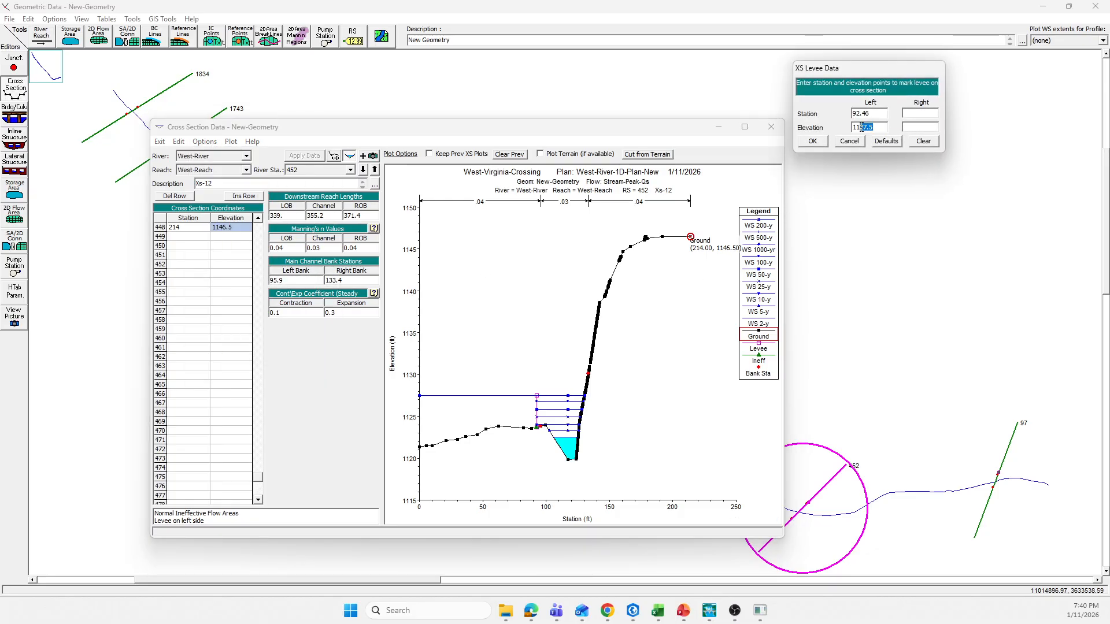
type("4")
left_click(812, 141)
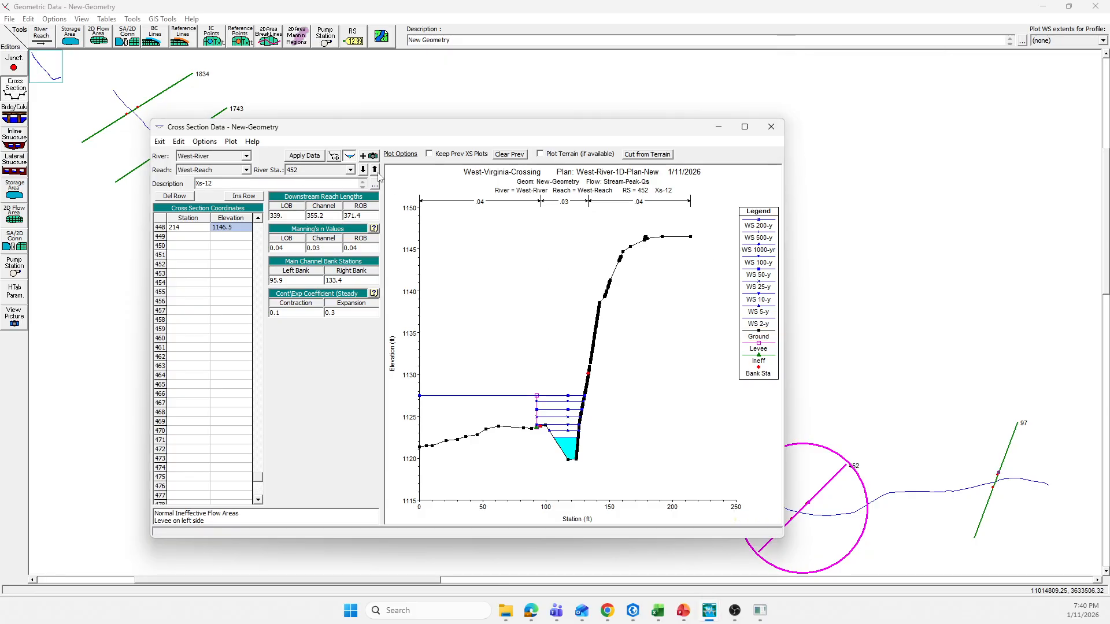
left_click(305, 156)
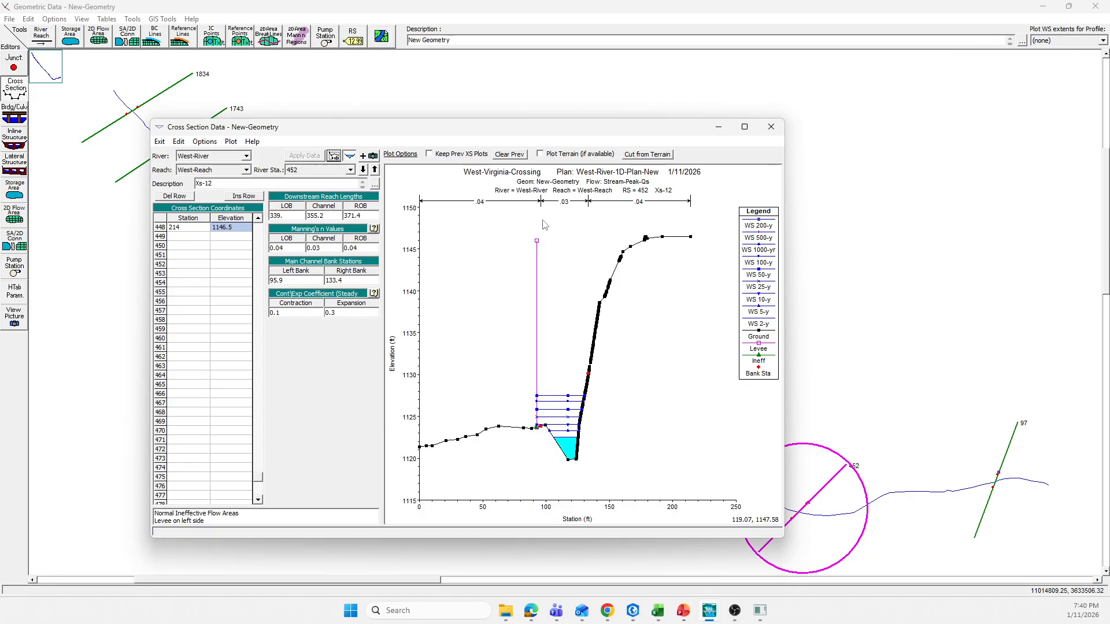
Step: Go to cross section 97, check its water surfaces and far right ground point, and set and apply a left levee elevation of 1125 ft
left_click(363, 170)
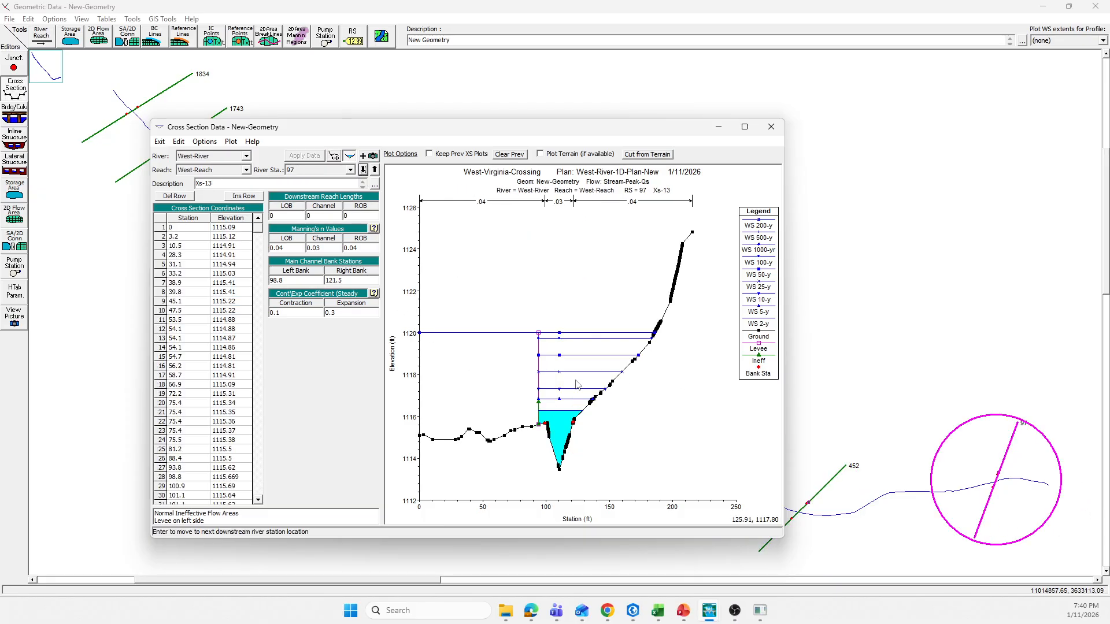
left_click(493, 334)
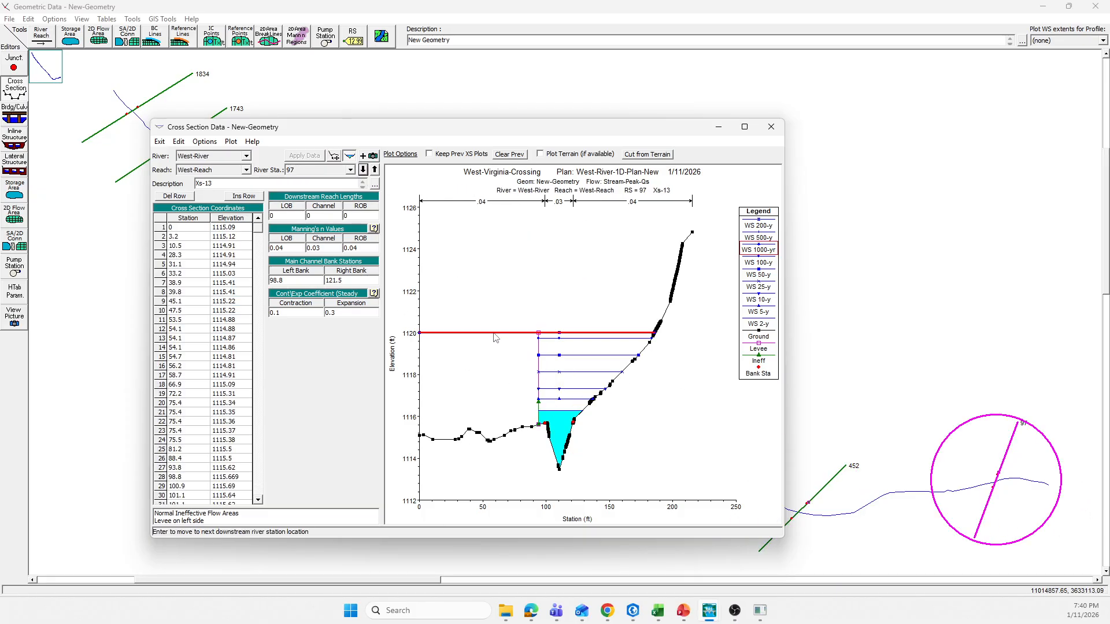
left_click(538, 363)
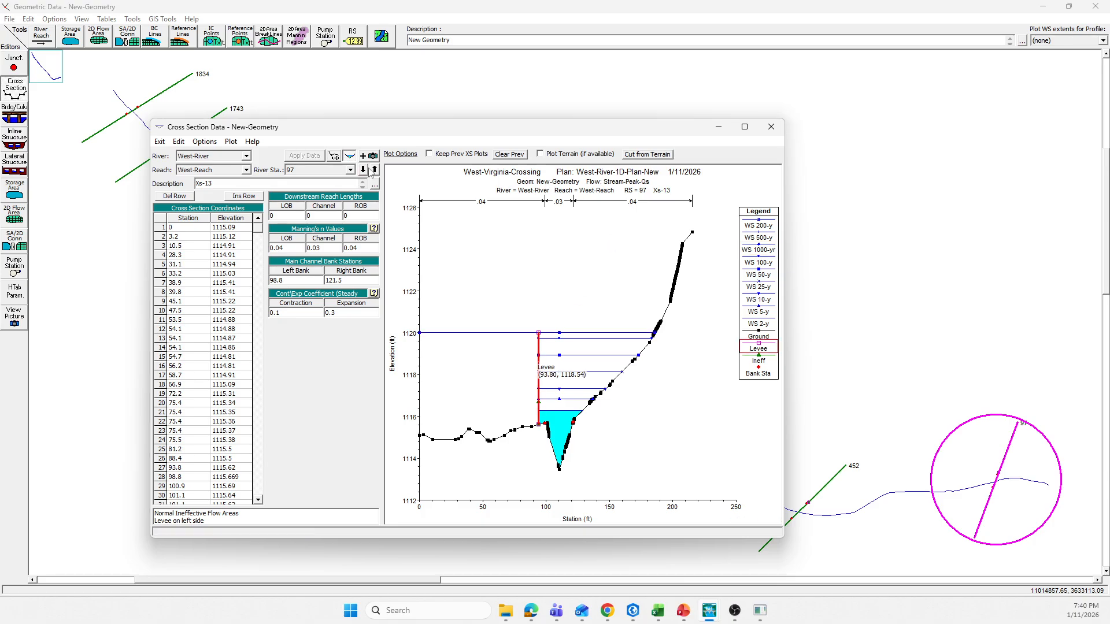
left_click(694, 233)
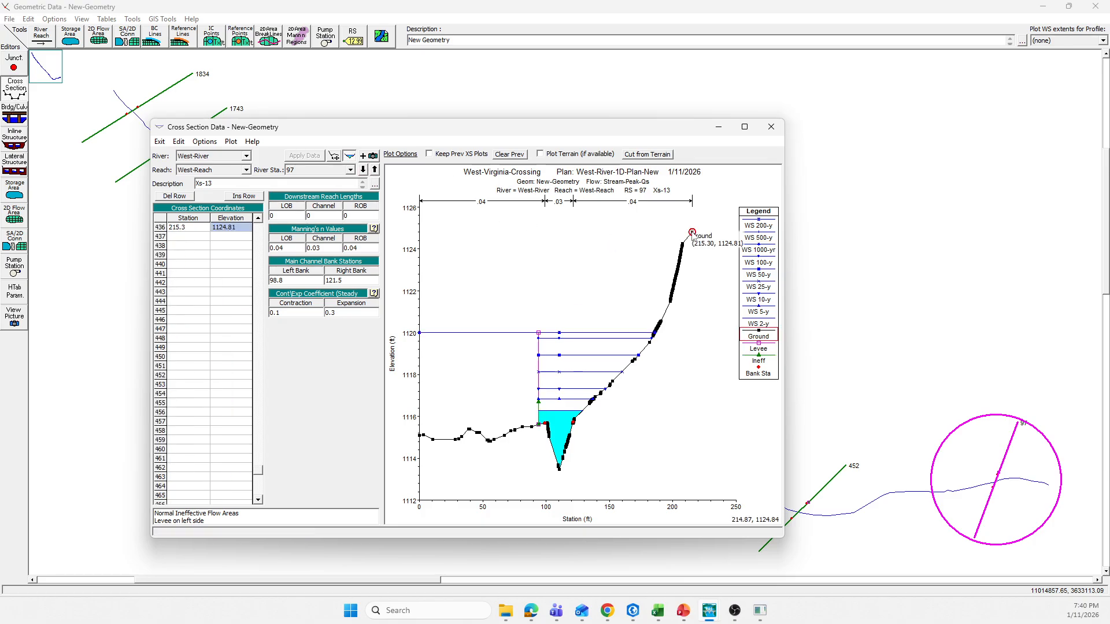
left_click(198, 141)
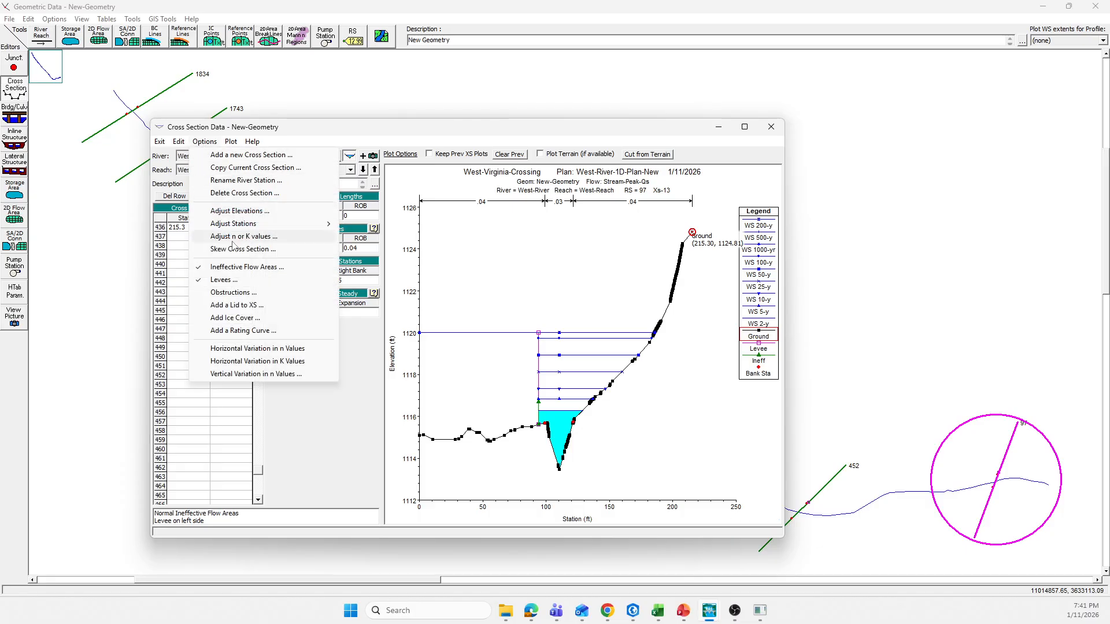
left_click(232, 283)
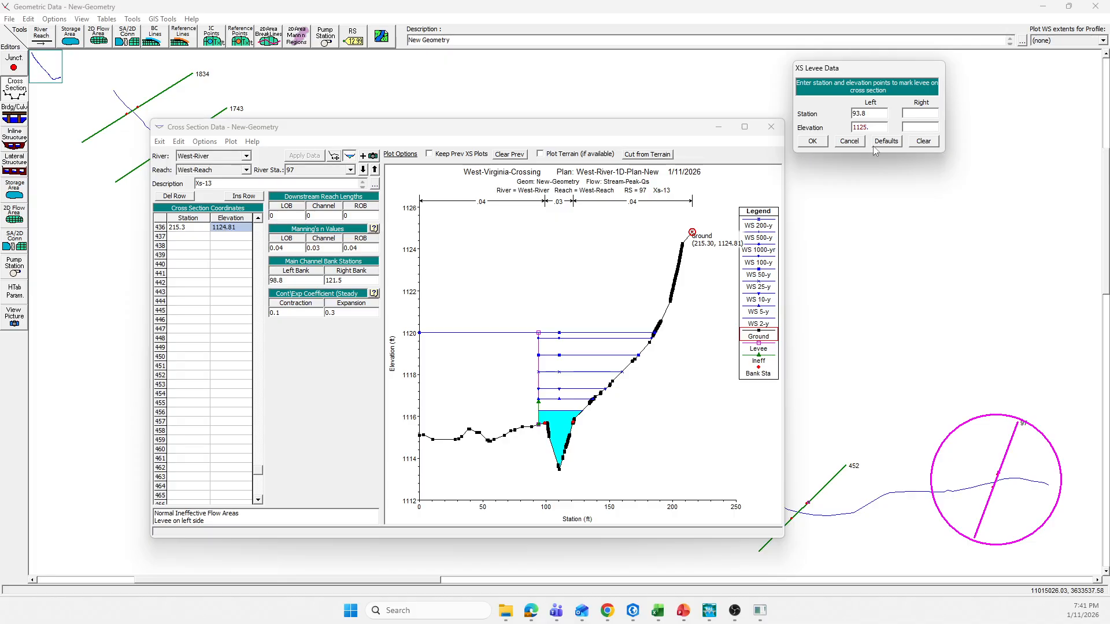
left_click(815, 143)
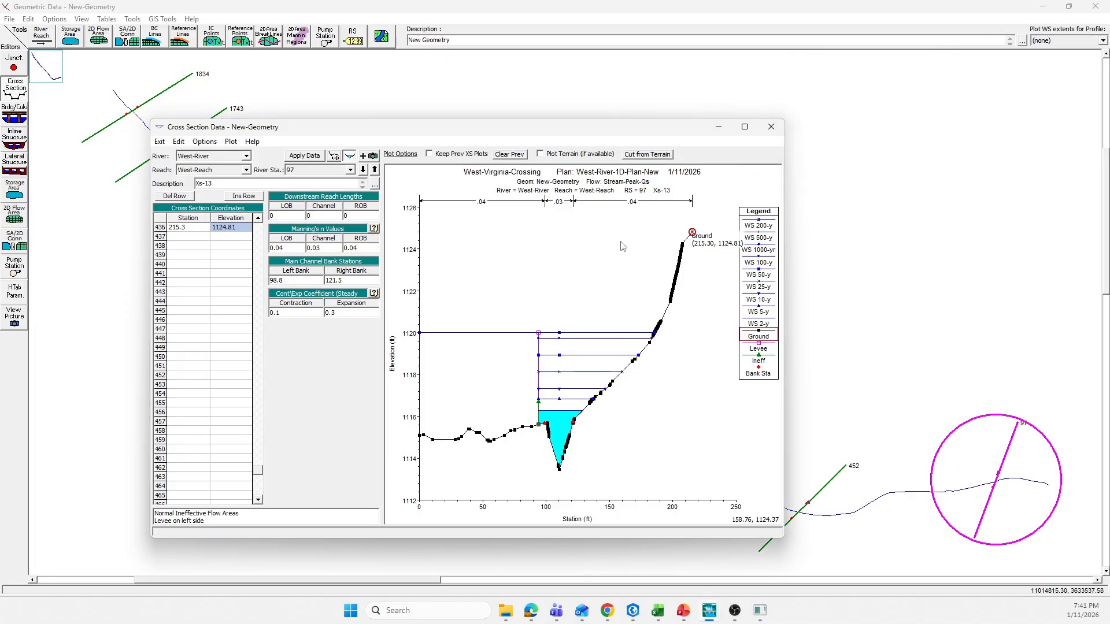
left_click(304, 155)
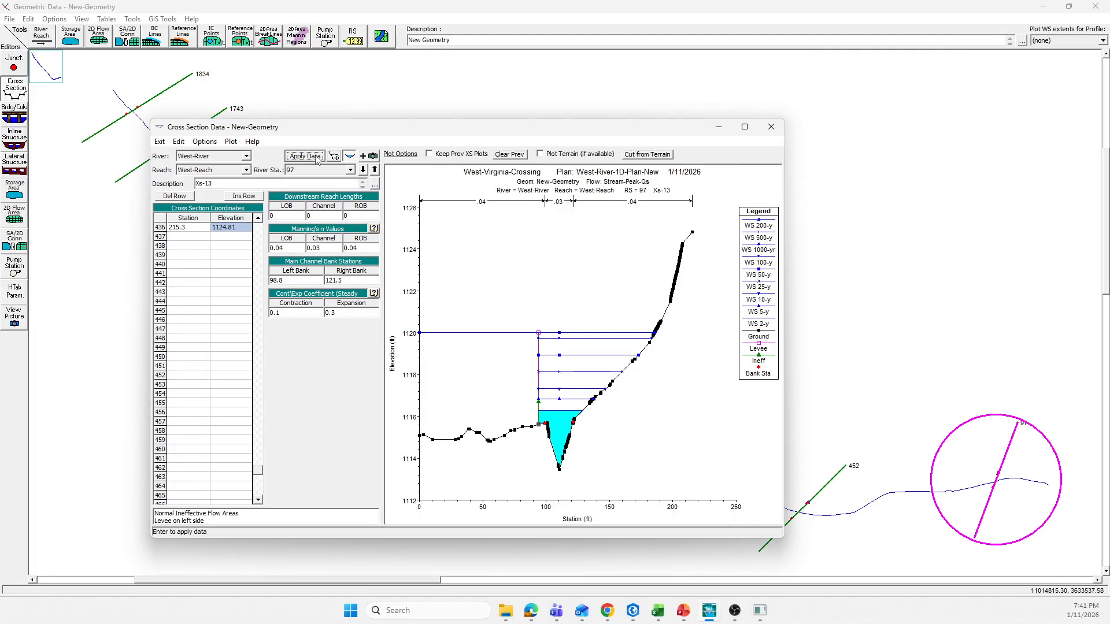
Step: Close the cross section editor and save the New-Geometry data
left_click(771, 127)
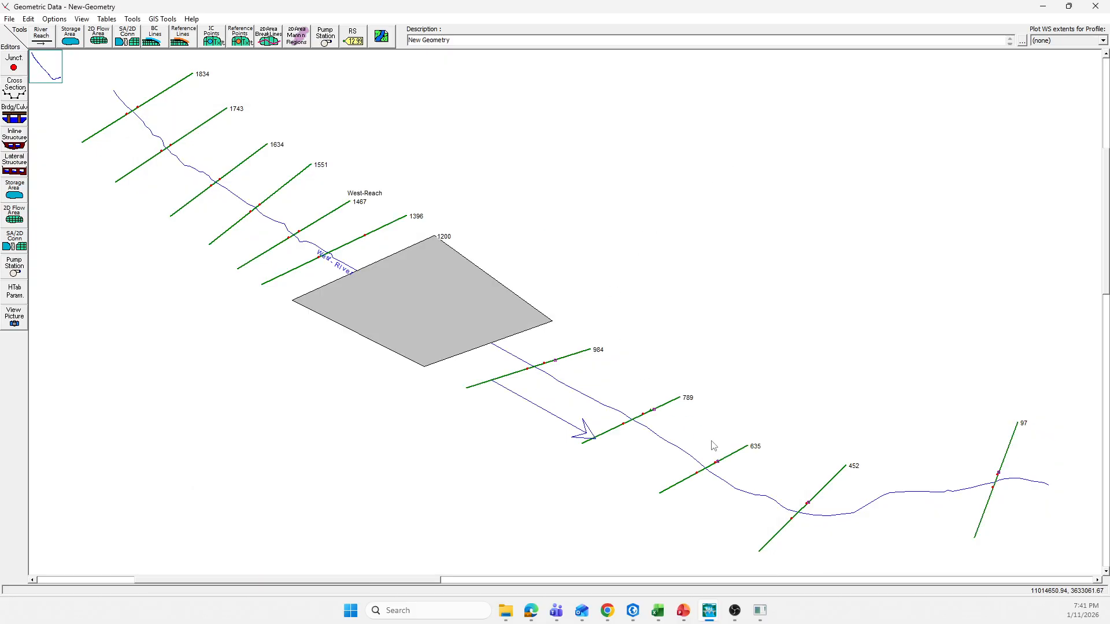
left_click(10, 20)
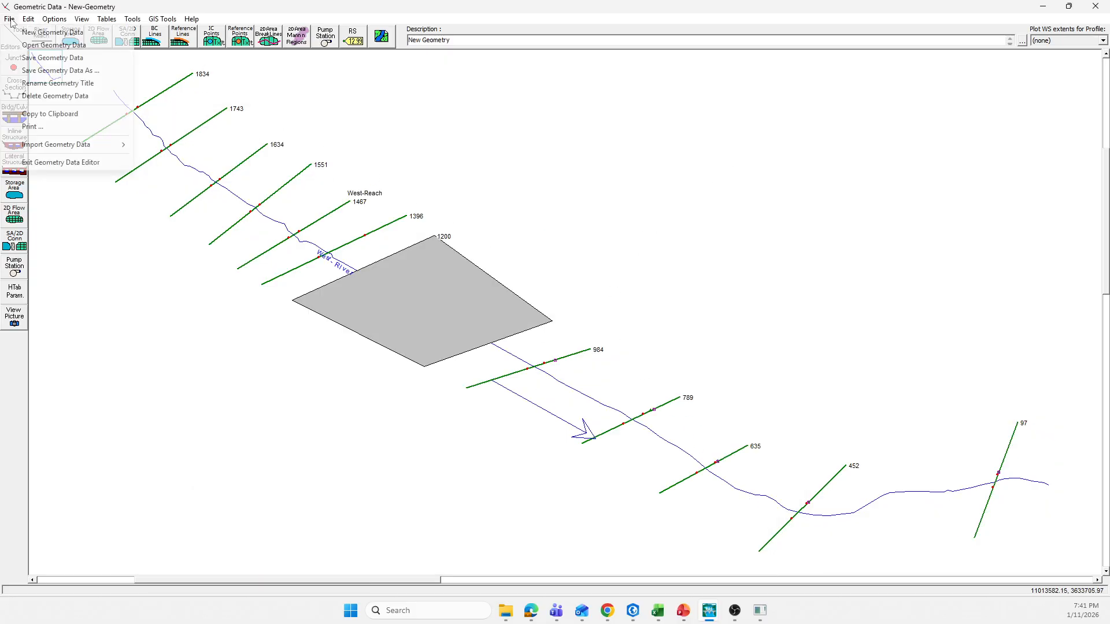
left_click(58, 58)
Step: Switch to RAS Mapper, recheck the 200-yr, 500-yr and 1000-yr depth maps of West-River-1D-Plan-New, and close RAS Mapper
mouse_move(717, 613)
left_click(782, 574)
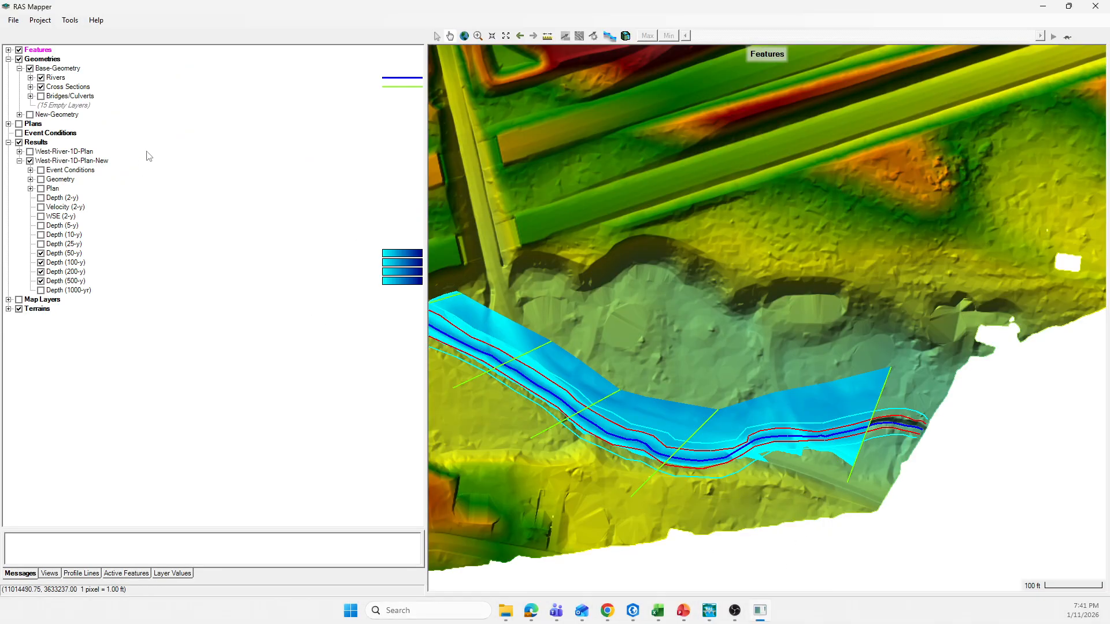
left_click(41, 271)
left_click(42, 281)
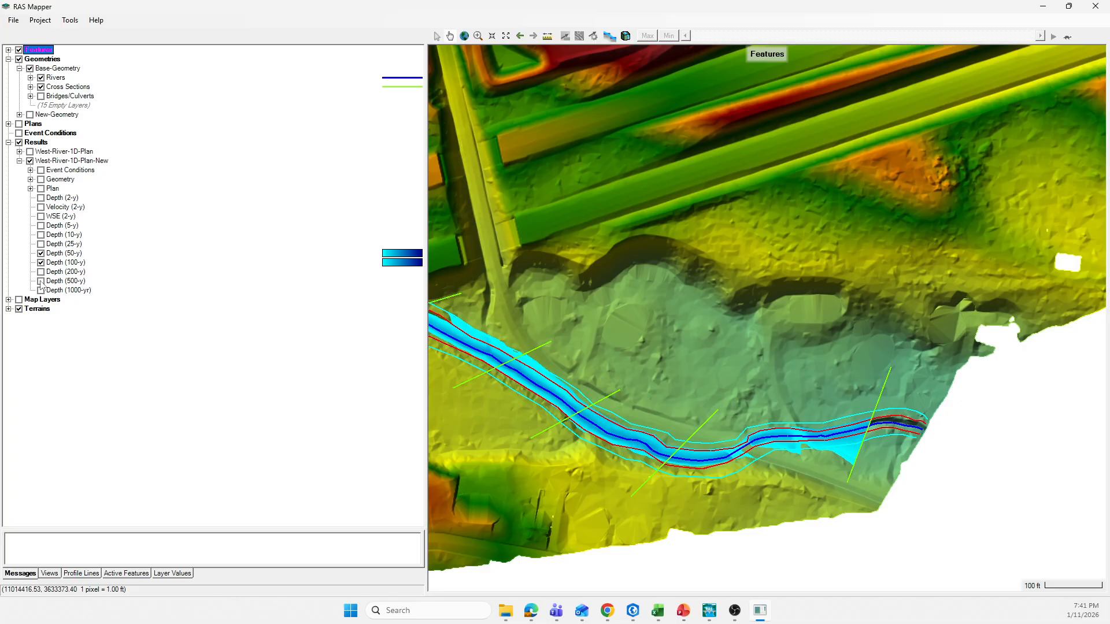
left_click(41, 281)
left_click(41, 281)
left_click(41, 290)
left_click(41, 290)
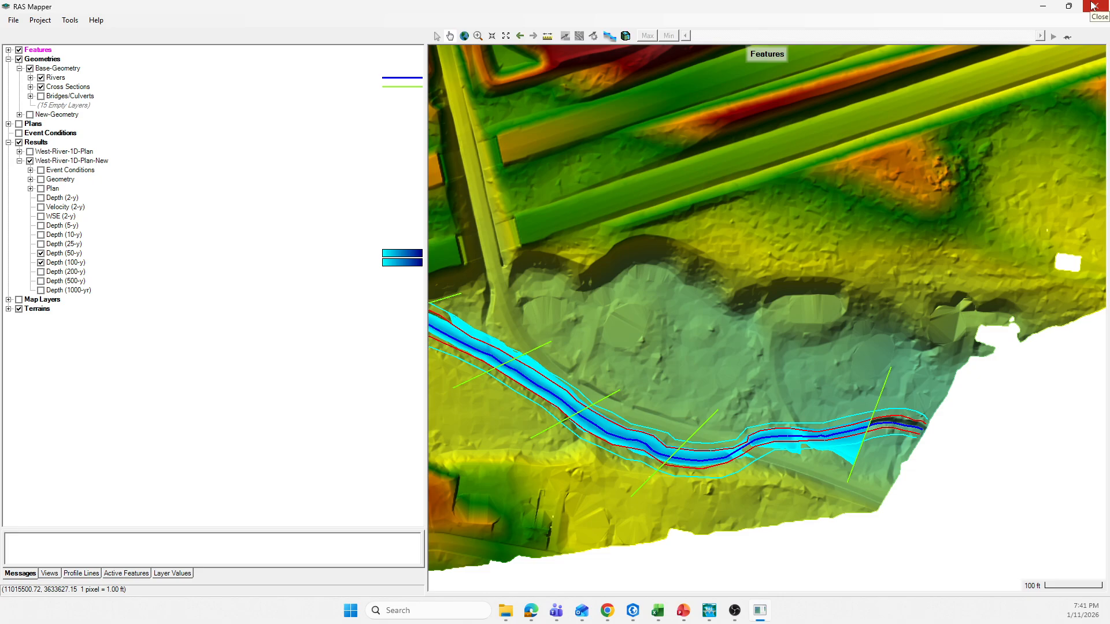
left_click(74, 163)
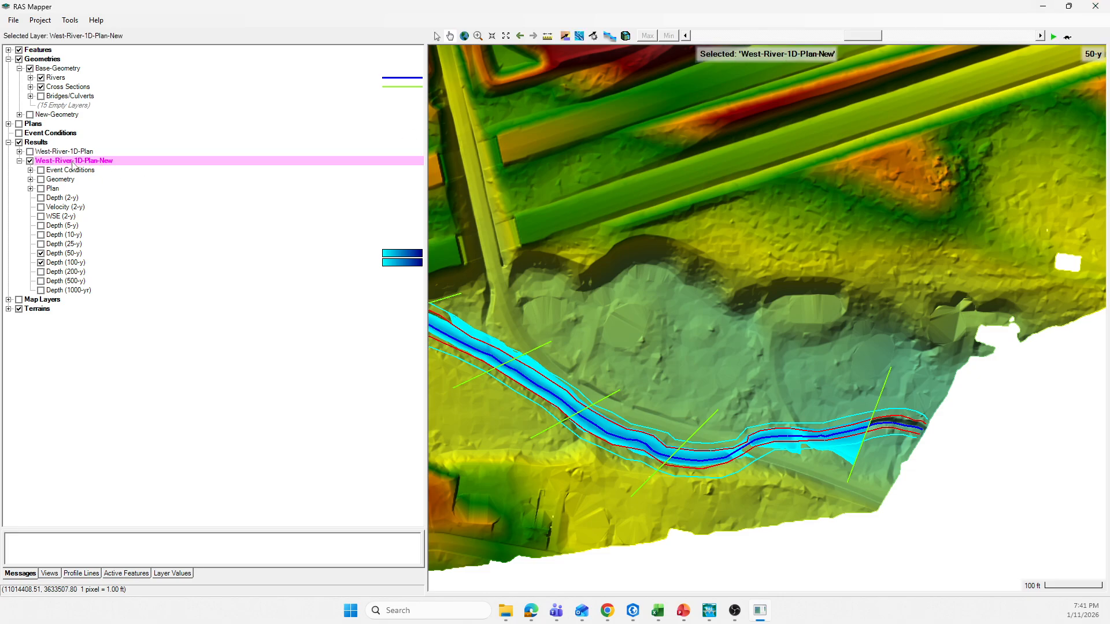
left_click(1095, 6)
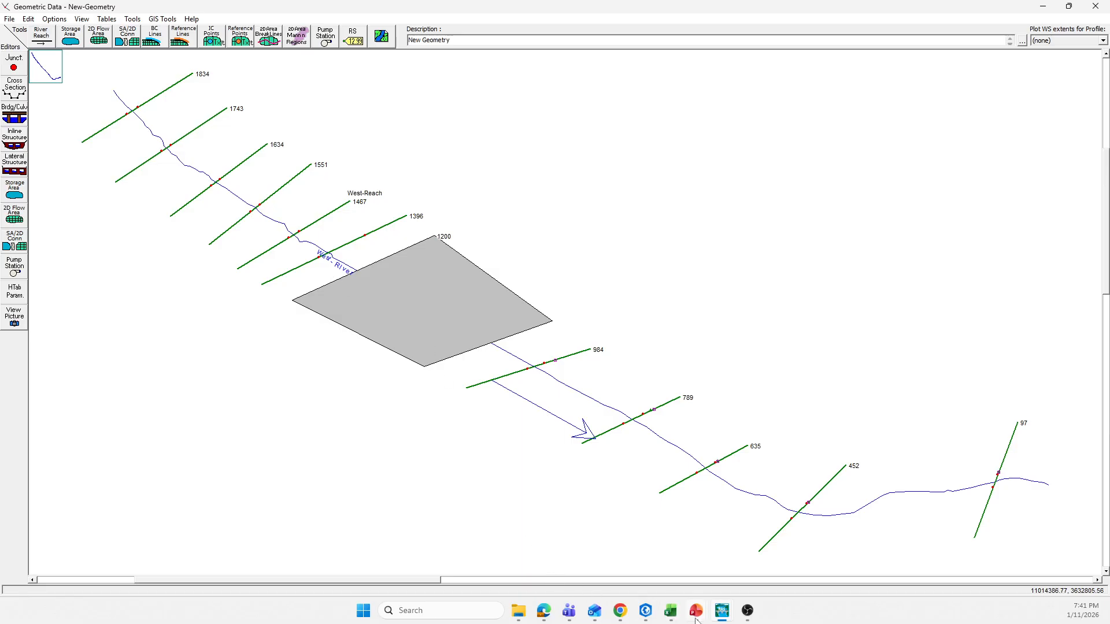
Step: Compute the steady flow analysis for West-River-1D-Plan-New from the main HEC-RAS window, close the analysis windows and return to the geometry
mouse_move(726, 619)
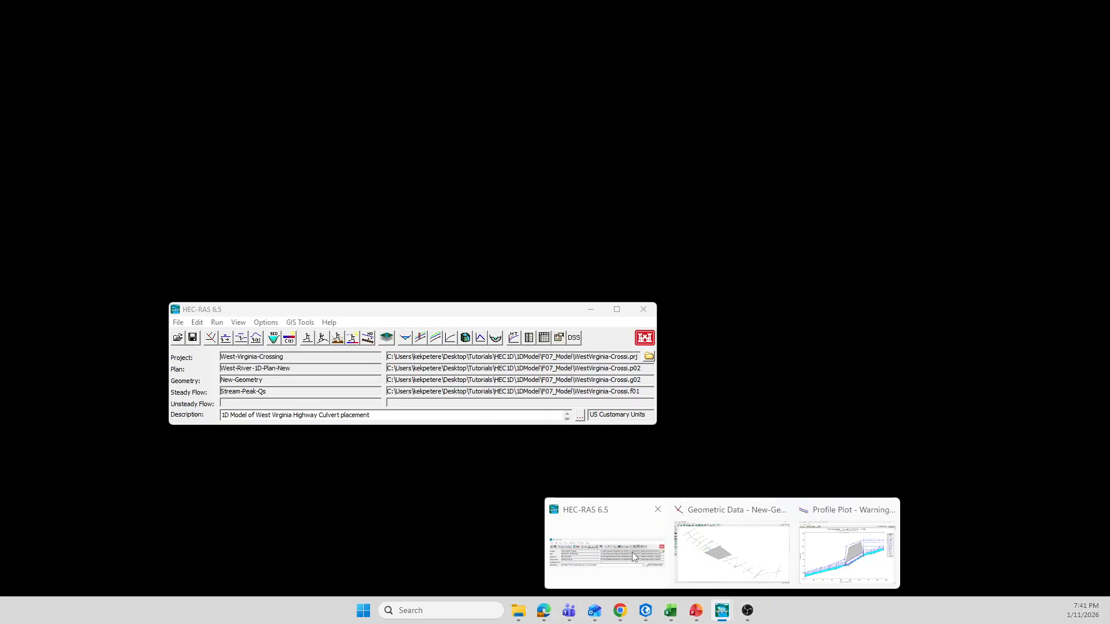
left_click(632, 552)
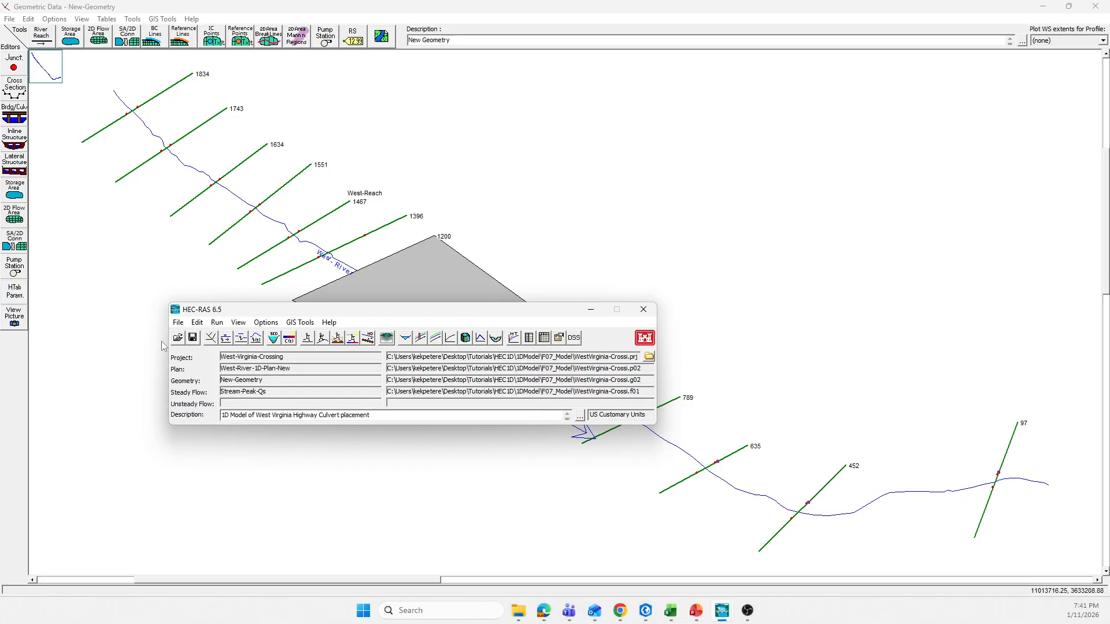
left_click(216, 324)
mouse_move(217, 324)
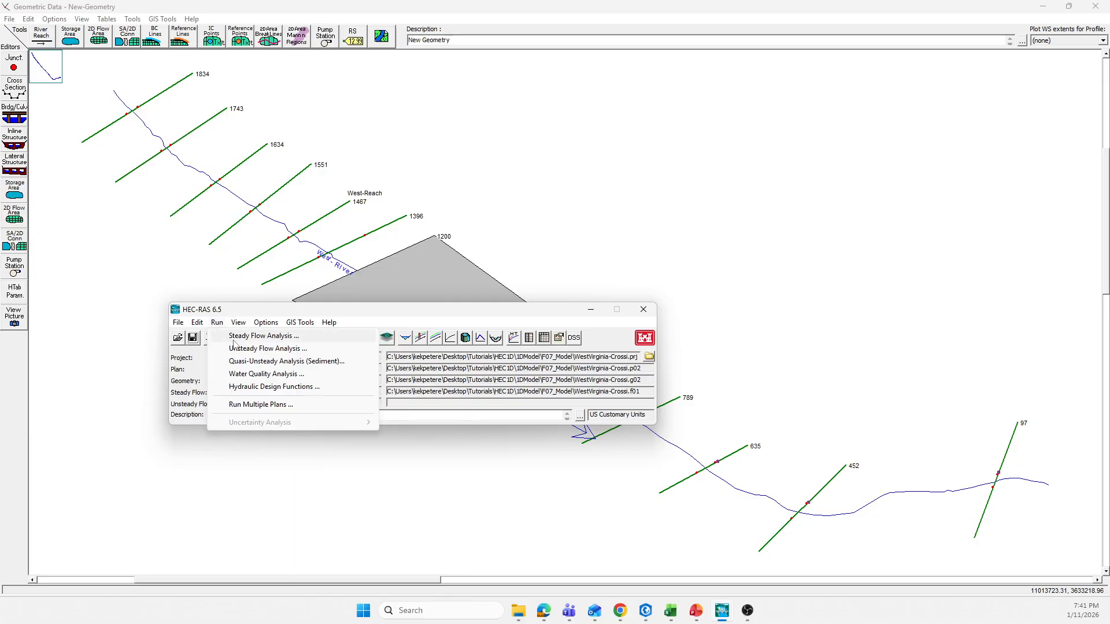
left_click(249, 337)
left_click(447, 345)
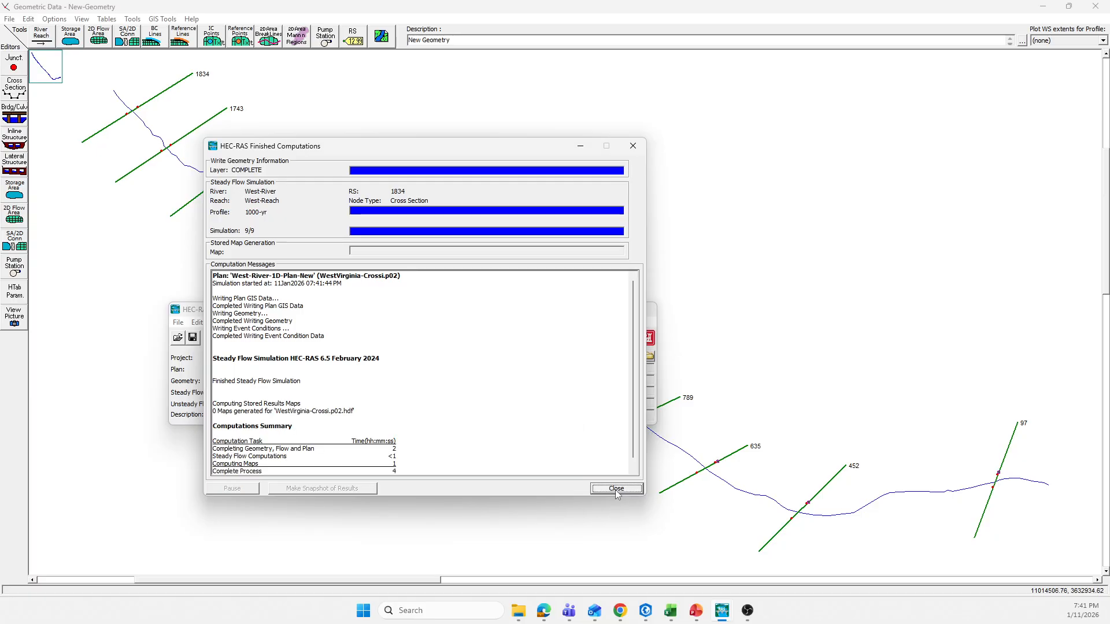
left_click(616, 489)
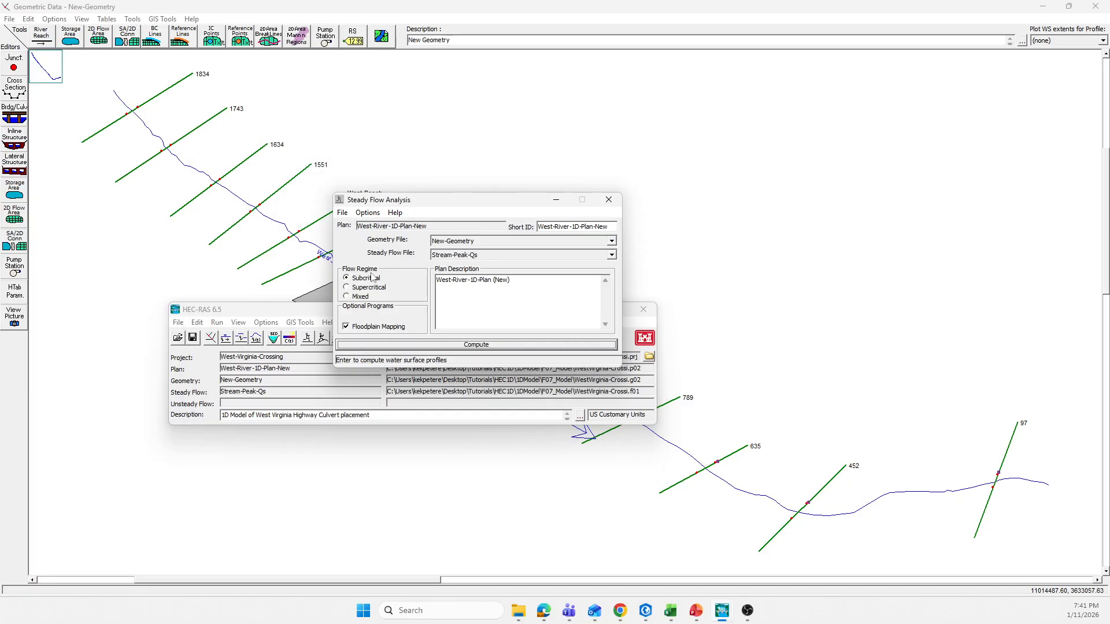
left_click(608, 199)
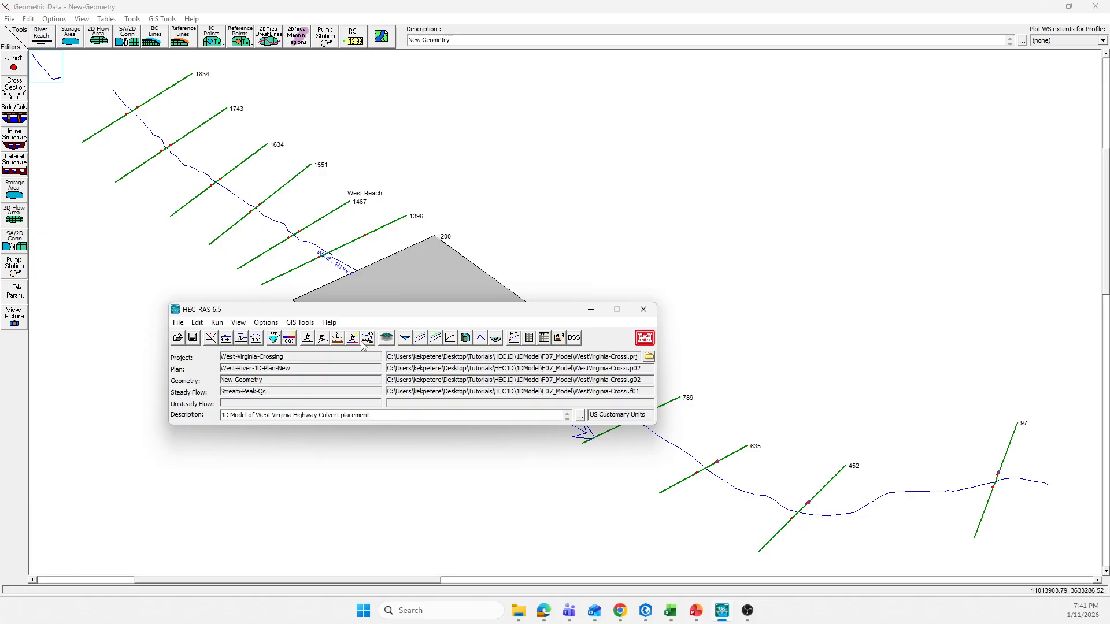
left_click(565, 227)
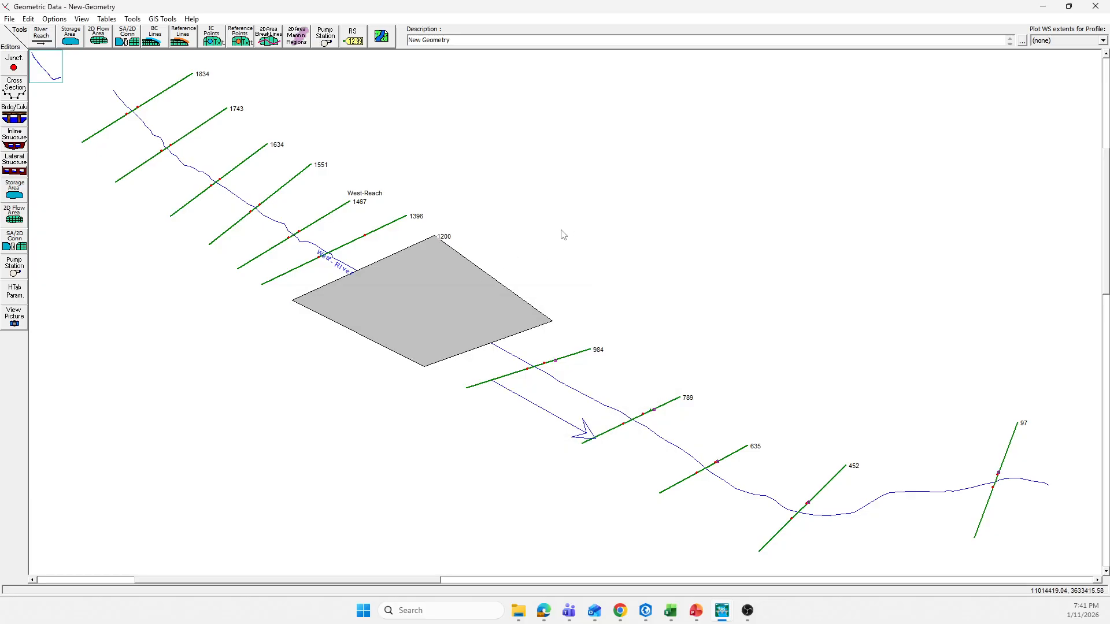
Step: Open the cross section data at 97 and compare levee heights with the water surfaces at stations 97, 452, 635, 789 and 984
left_click(1005, 471)
left_click(976, 295)
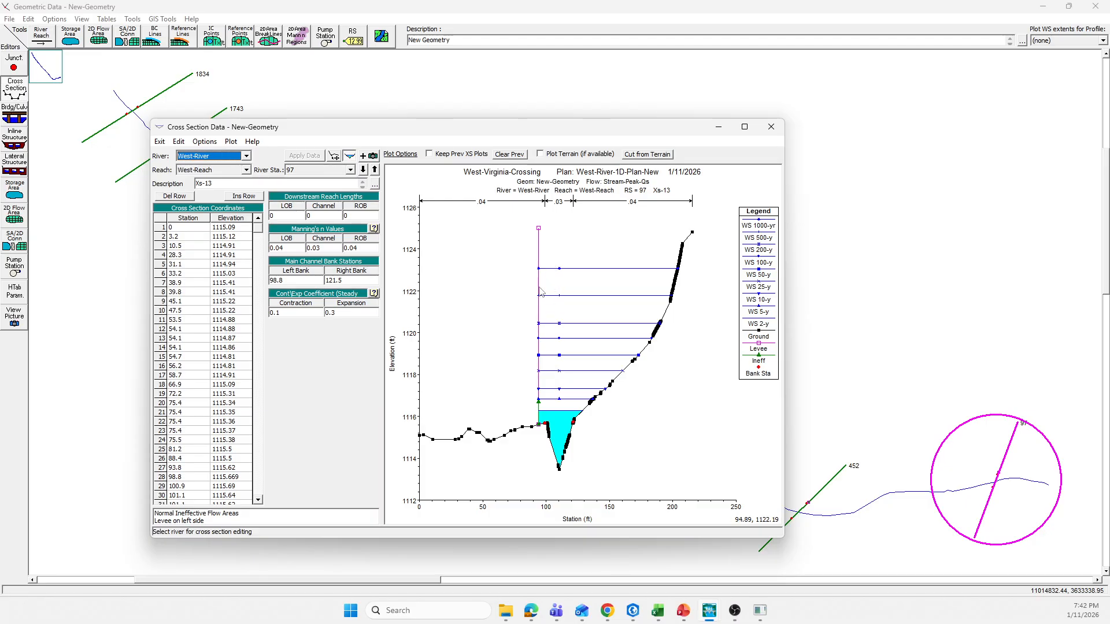
left_click(375, 170)
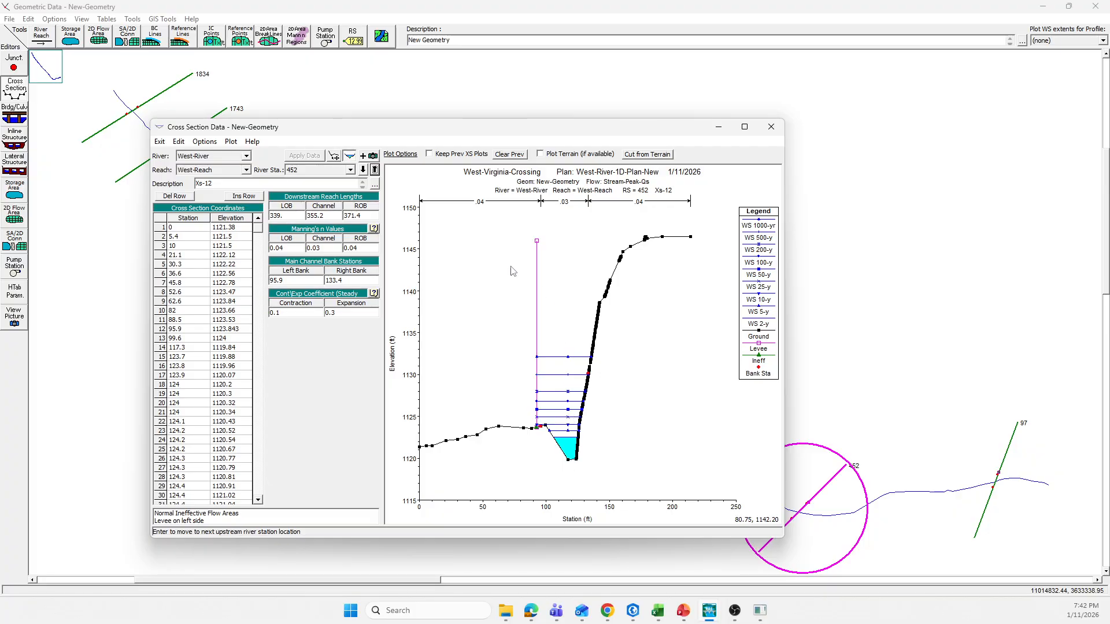
left_click(363, 170)
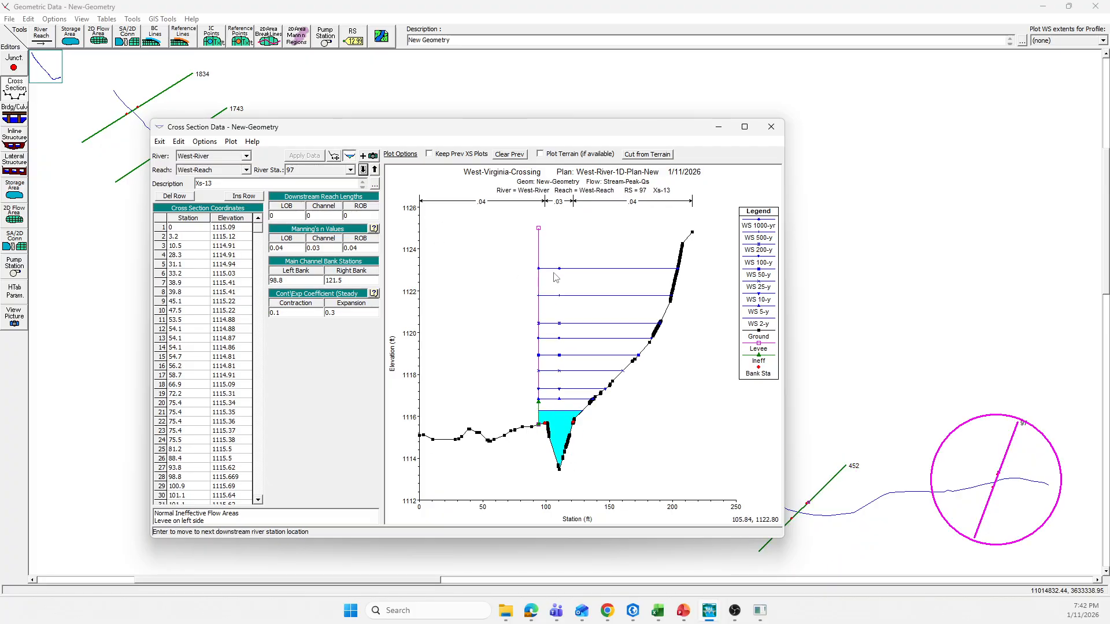
left_click(374, 169)
left_click(375, 169)
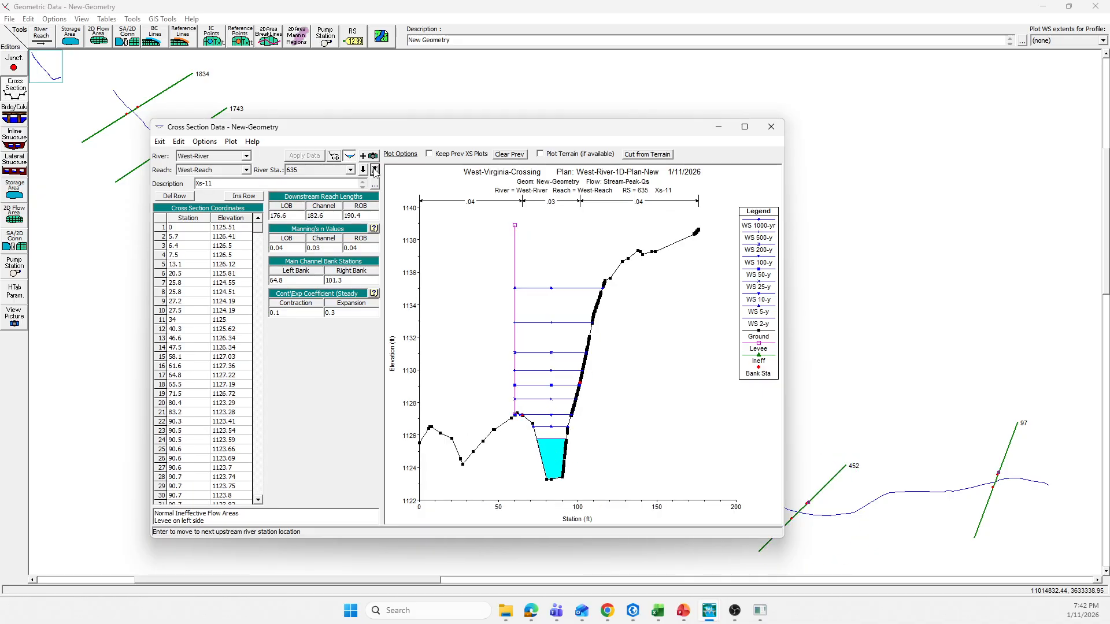
left_click(374, 170)
left_click(374, 169)
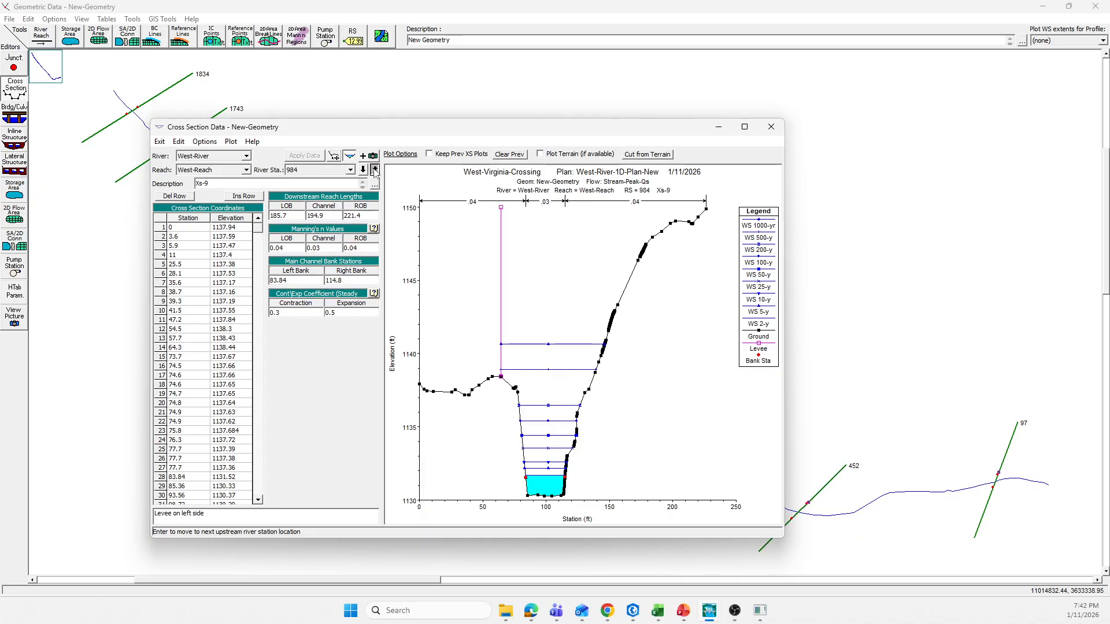
Step: Review the flood water surfaces at the cross sections upstream of the crossing, including 1396 and 1551, and close the cross section editor
left_click(375, 169)
left_click(374, 169)
left_click(375, 169)
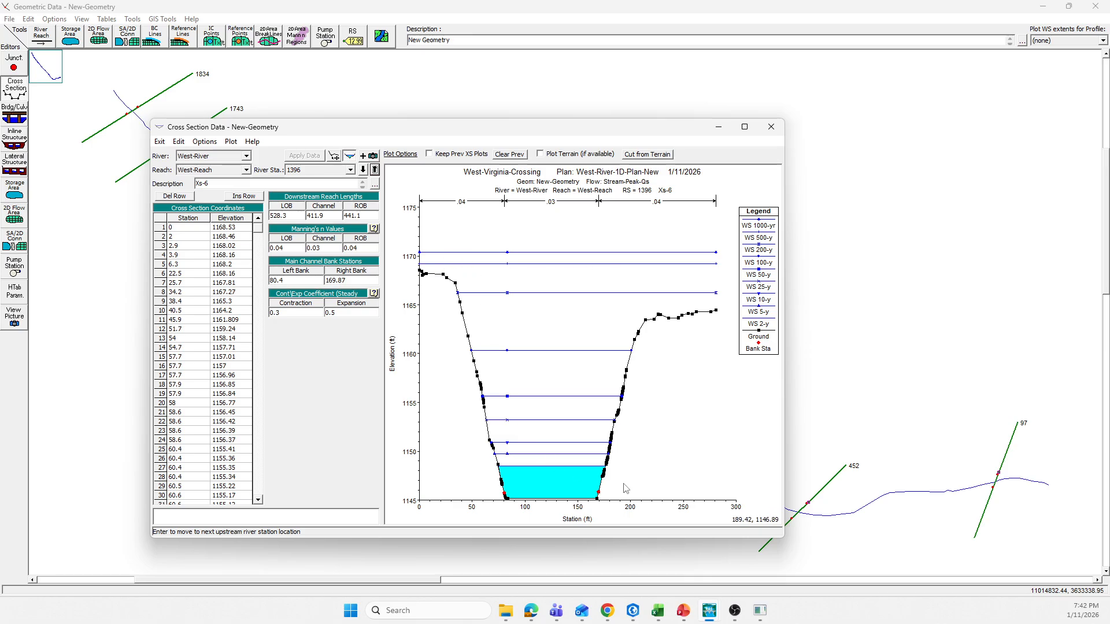
left_click(375, 170)
left_click(374, 169)
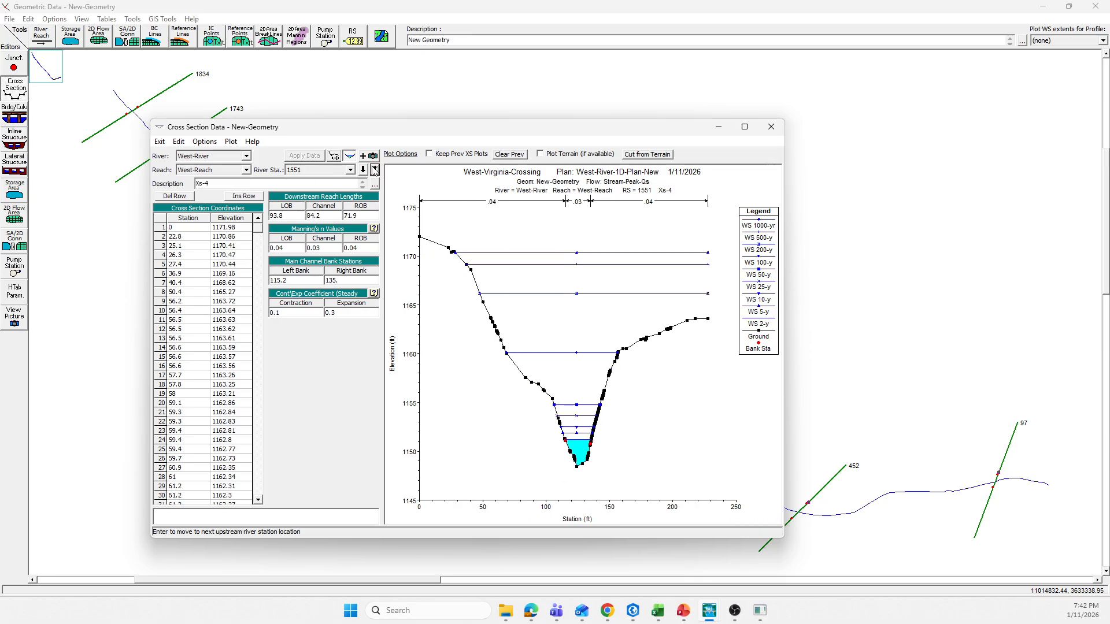
left_click(374, 170)
left_click(374, 170)
left_click(374, 169)
left_click(374, 169)
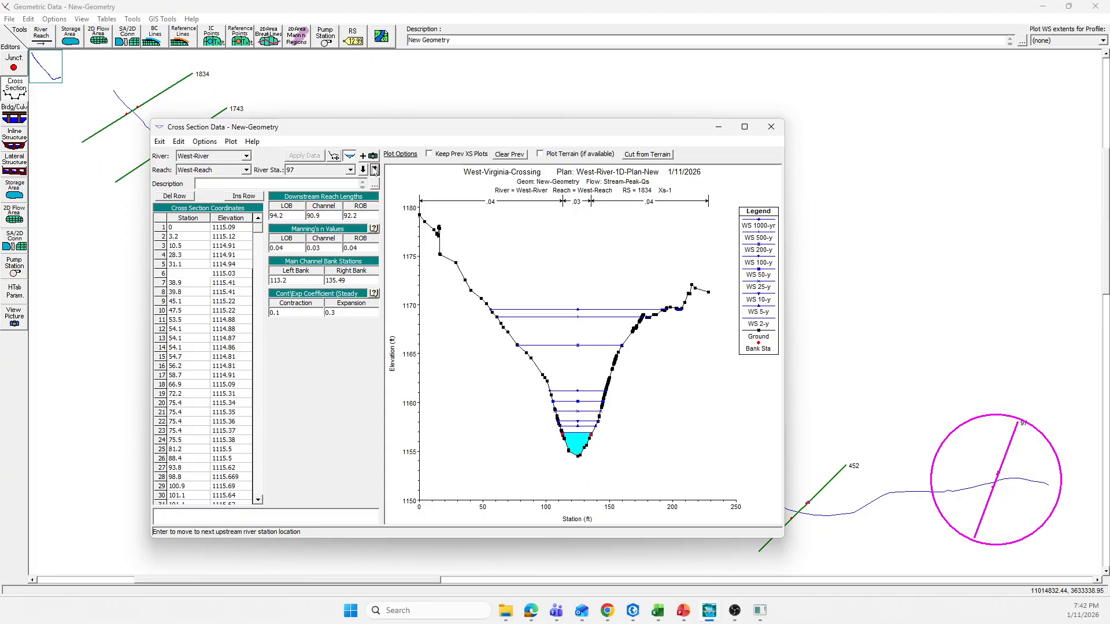
left_click(776, 132)
Step: Switch to RAS Mapper and display only the 1000-yr depth map of West-River-1D-Plan-New, hiding the 50-yr and 100-yr depths
left_click_drag(0, 139, 651, 67)
left_click(809, 68)
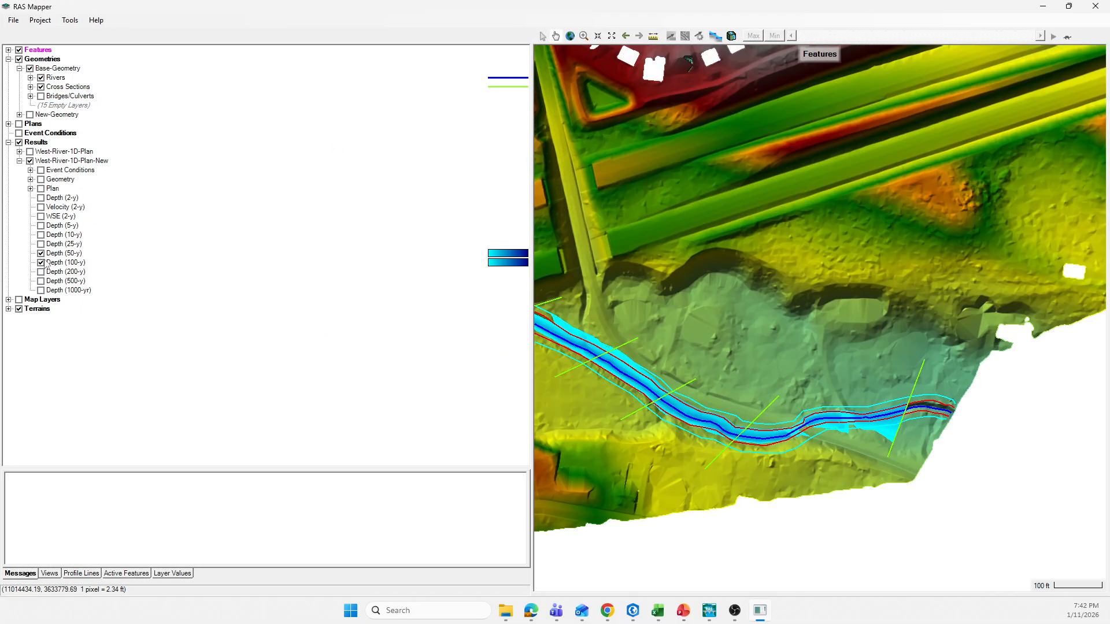
left_click(40, 253)
left_click(40, 262)
left_click(41, 290)
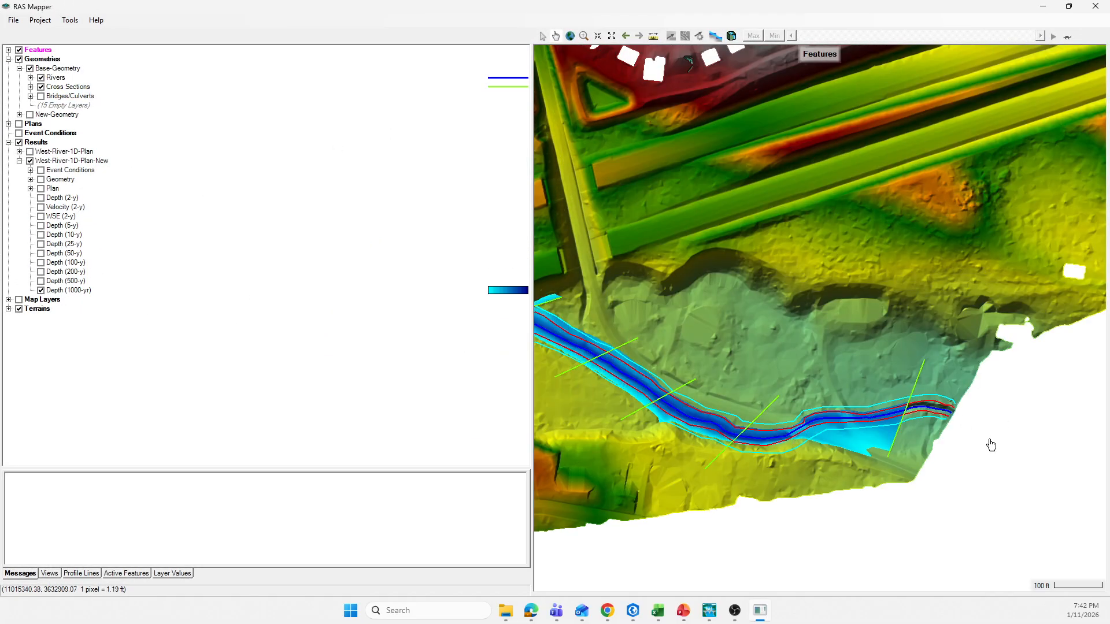
Step: Replace the 1000-yr depth map with the 500-yr one, widen the map area and examine flooding around the crossing and downstream
left_click(40, 289)
left_click(40, 281)
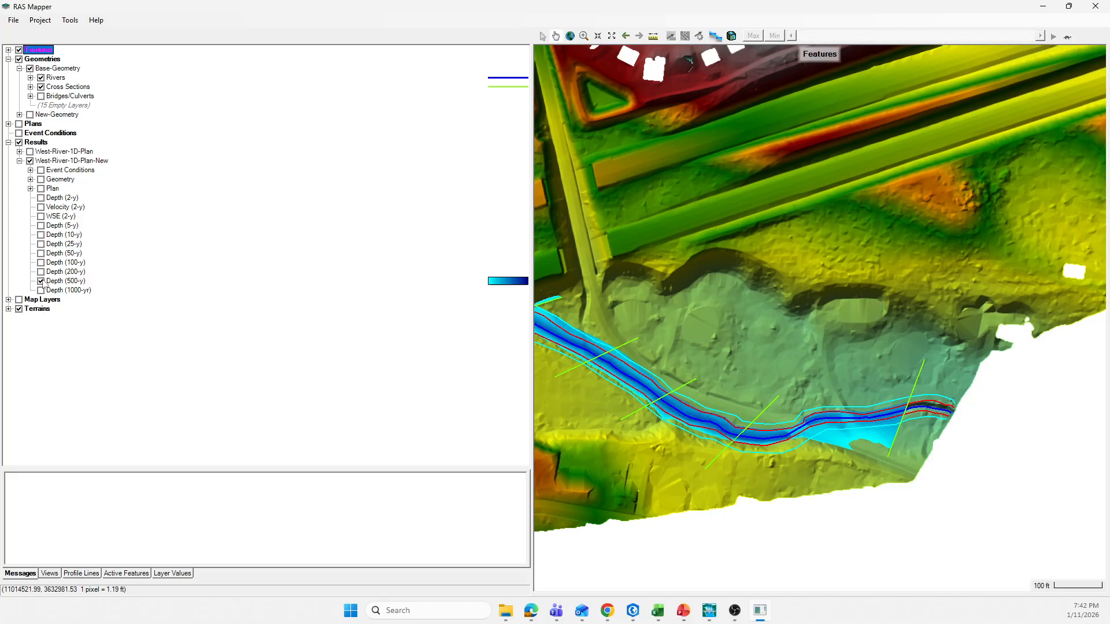
scroll(852, 442, "down", 1)
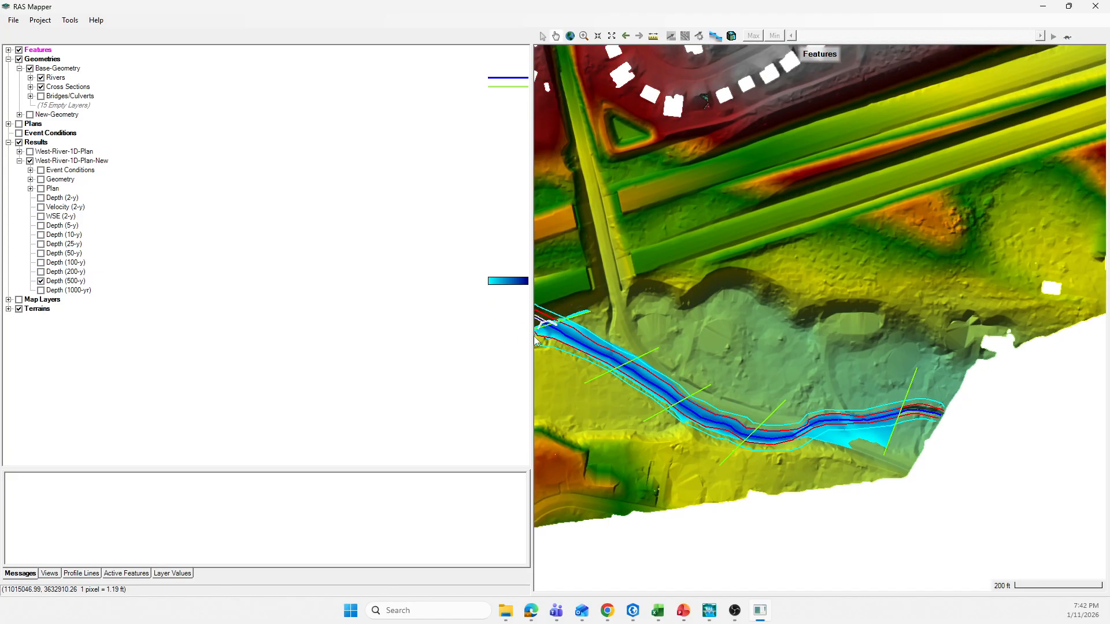
left_click_drag(531, 335, 233, 335)
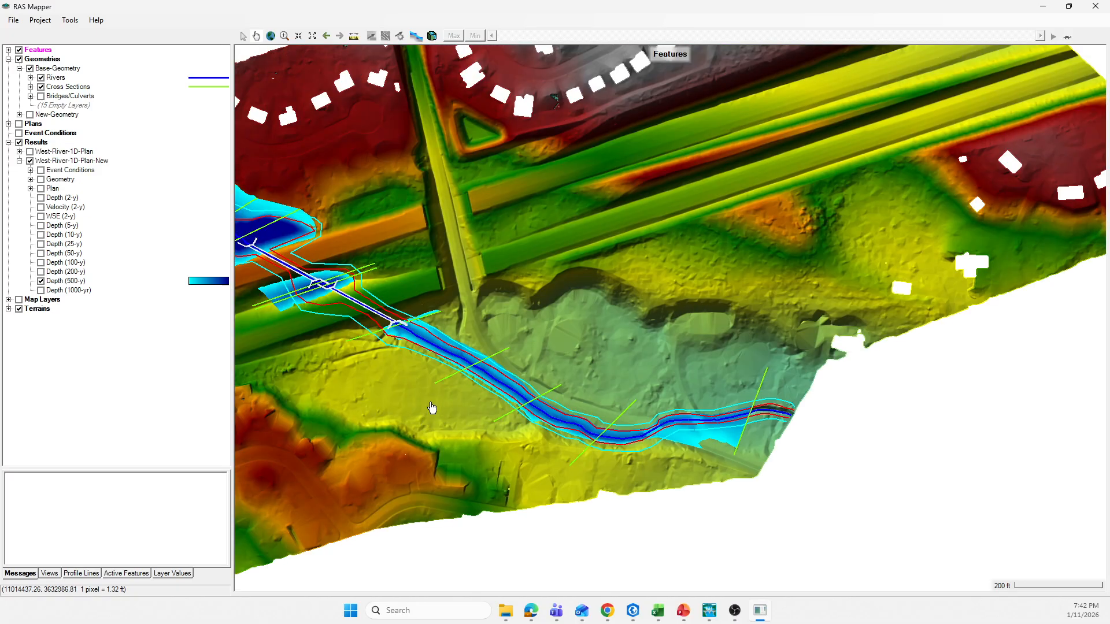
left_click_drag(393, 289, 502, 316)
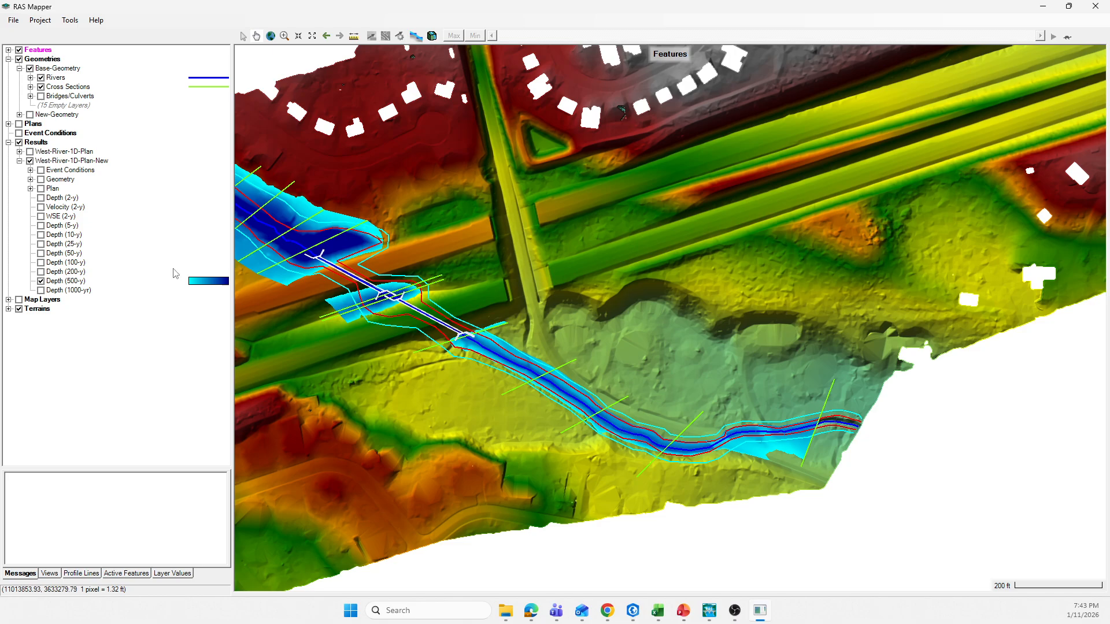
Step: Overlay the 100-yr, 200-yr and 1000-yr depth maps on the 500-yr map for comparison, and leave only the 1000-yr depth shown
left_click(41, 272)
left_click(40, 262)
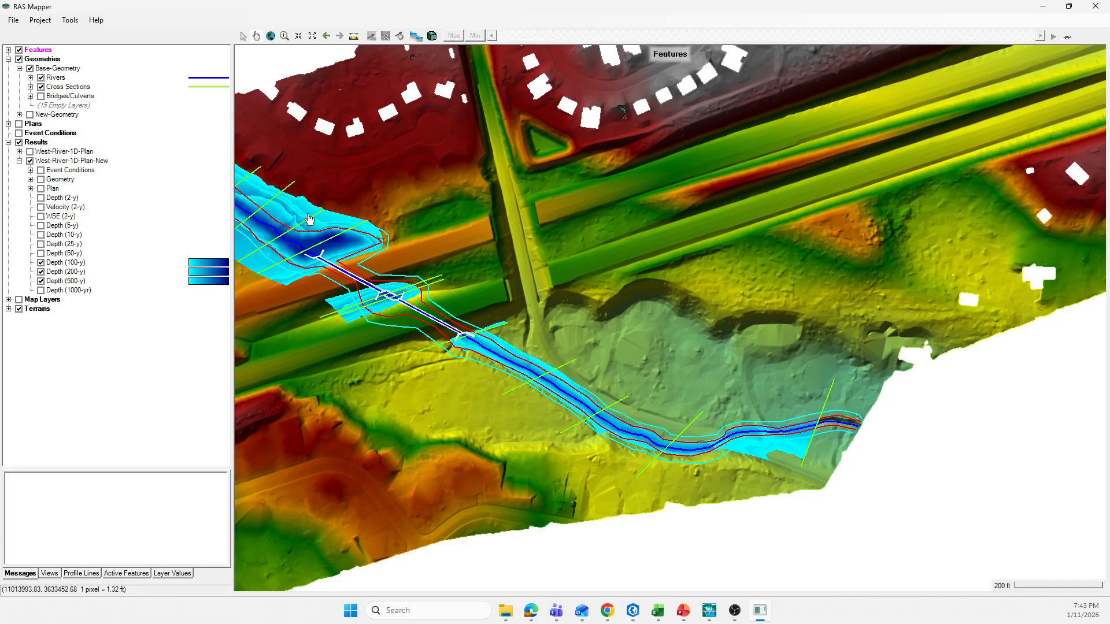
left_click(41, 290)
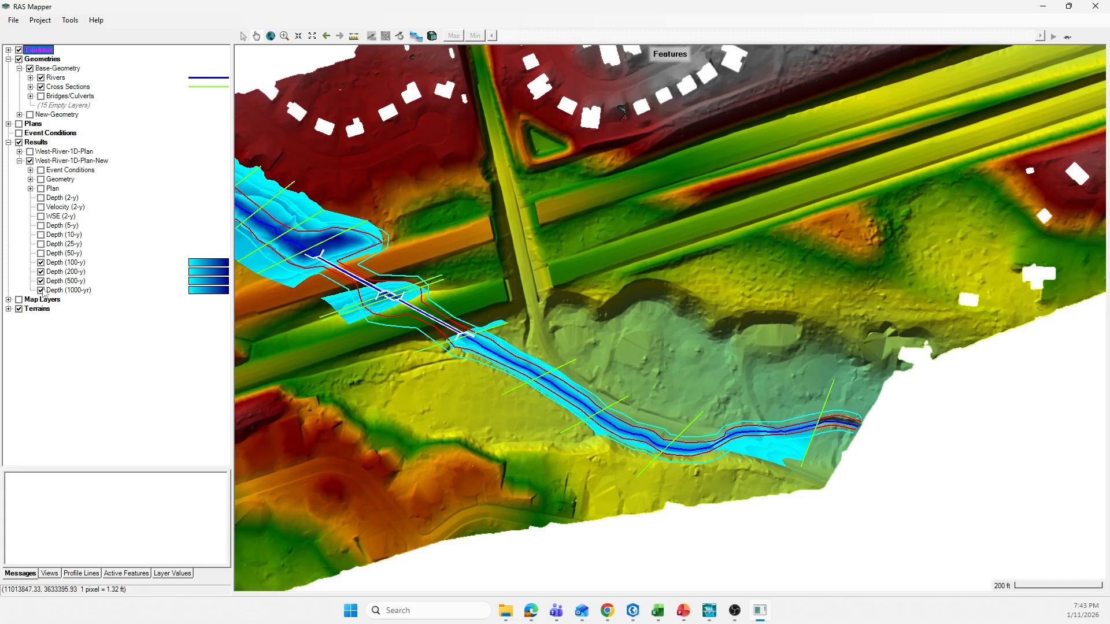
left_click(41, 281)
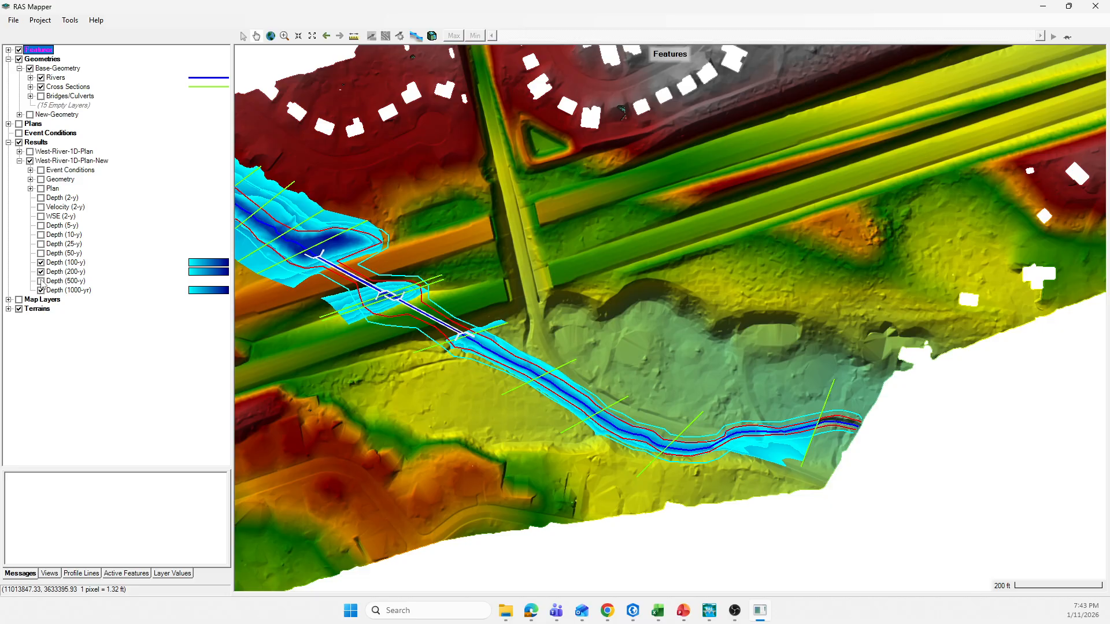
left_click(41, 272)
left_click(40, 262)
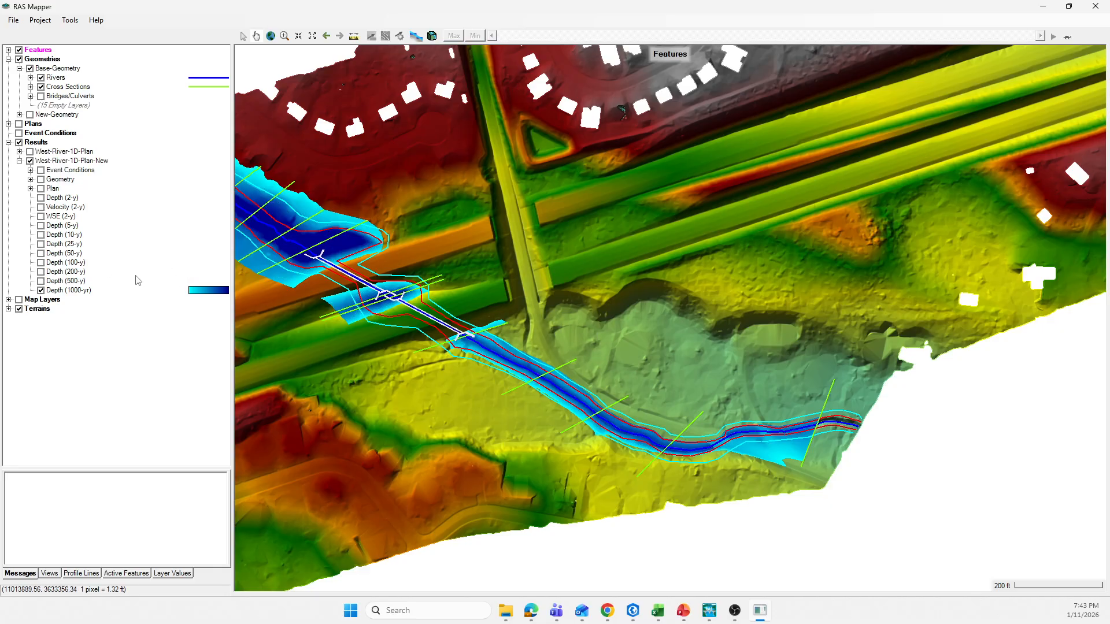
Step: Inspect the 1000-yr depth near the downstream end, select its layer and turn on the velocity arrows and flow tracing
scroll(763, 451, "up", 5)
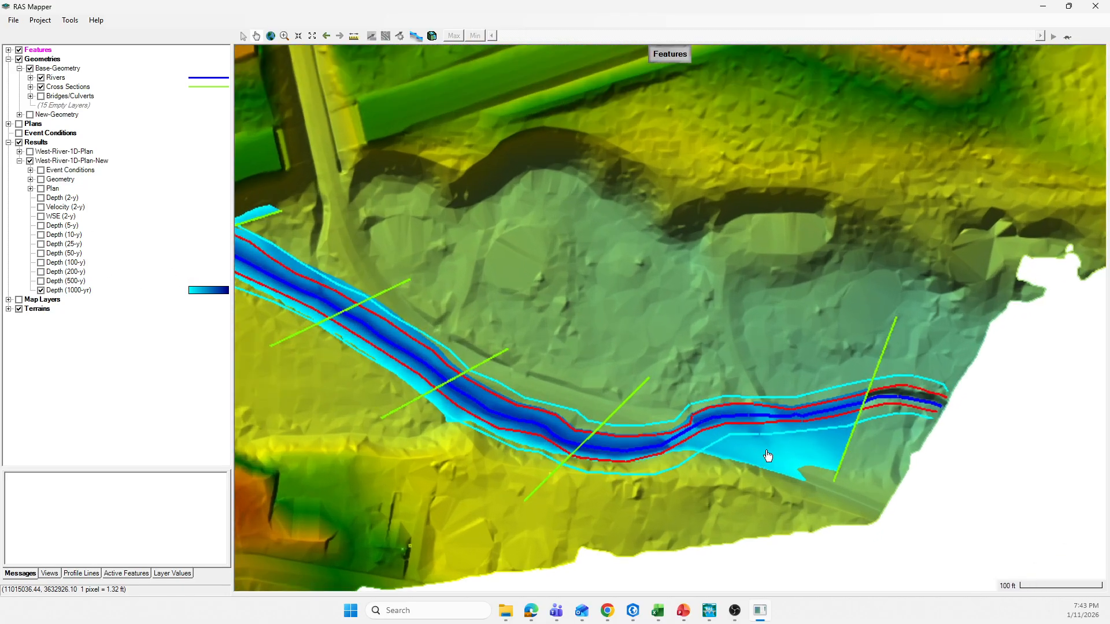
scroll(767, 452, "up", 3)
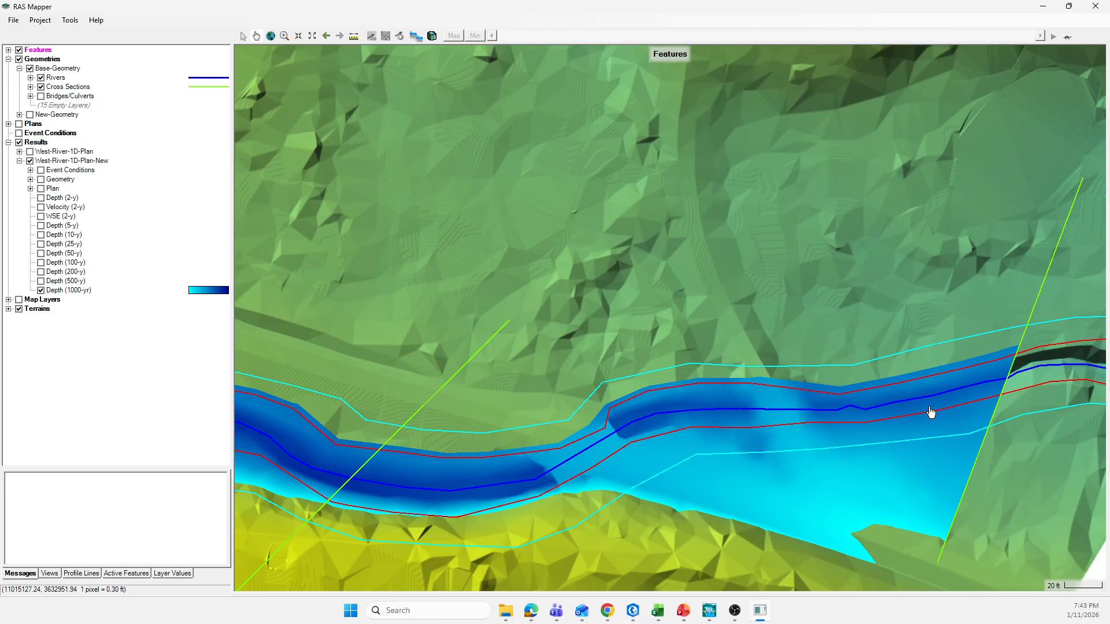
scroll(907, 415, "down", 1)
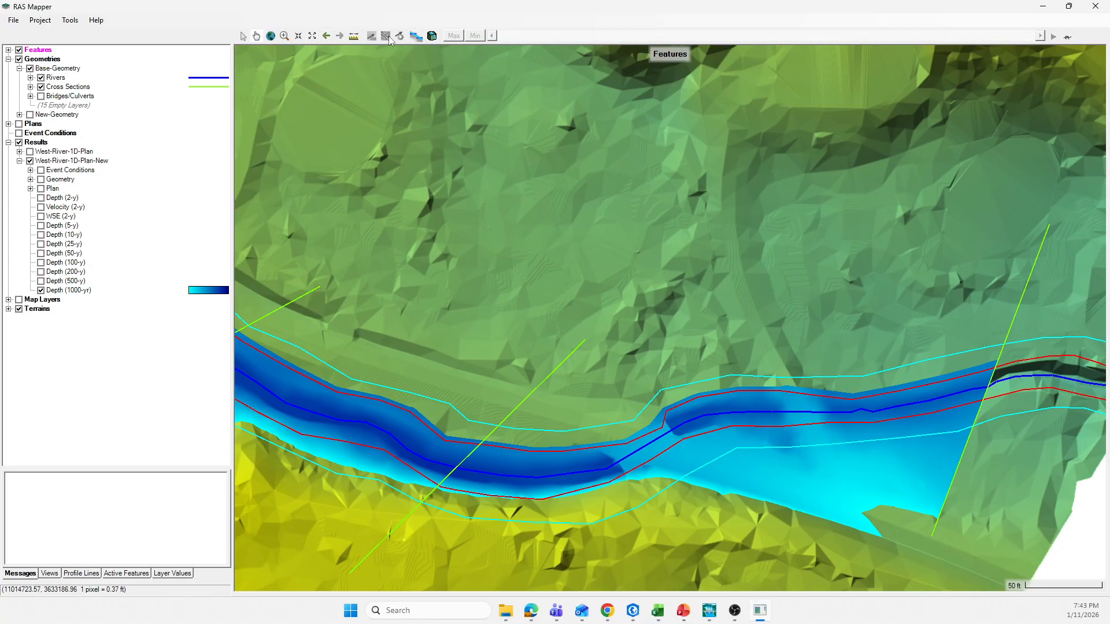
left_click(59, 290)
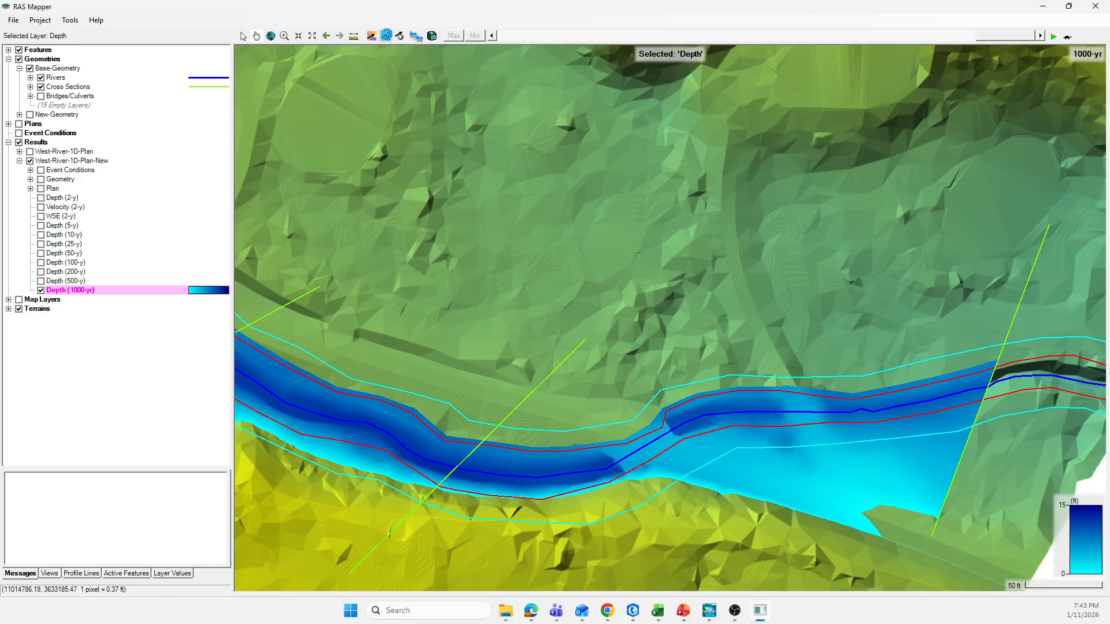
scroll(664, 445, "down", 1)
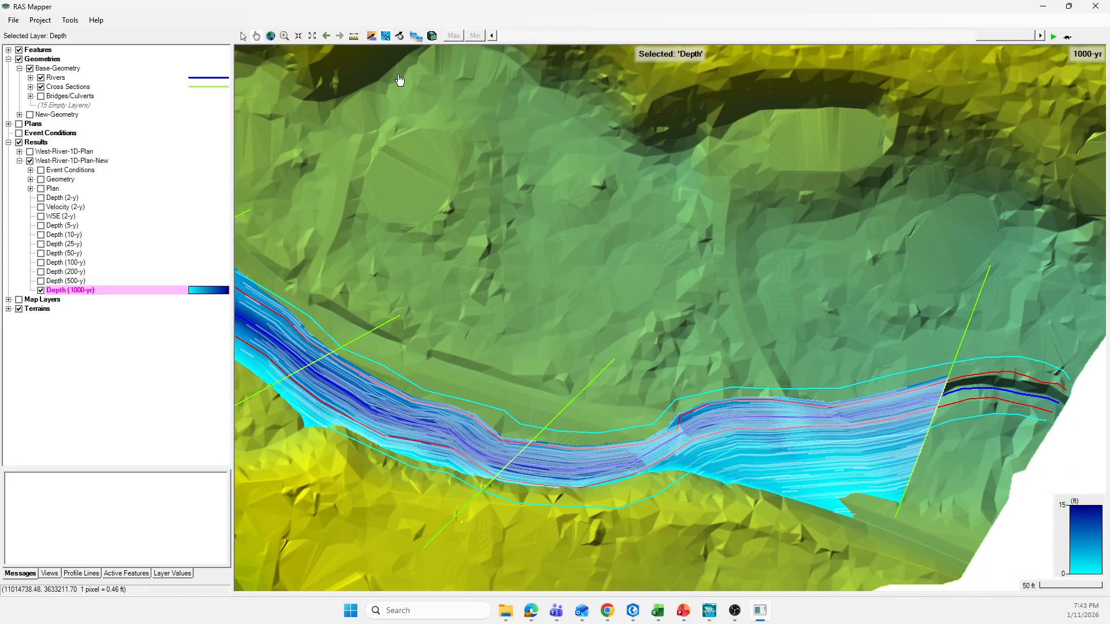
scroll(533, 463, "down", 1)
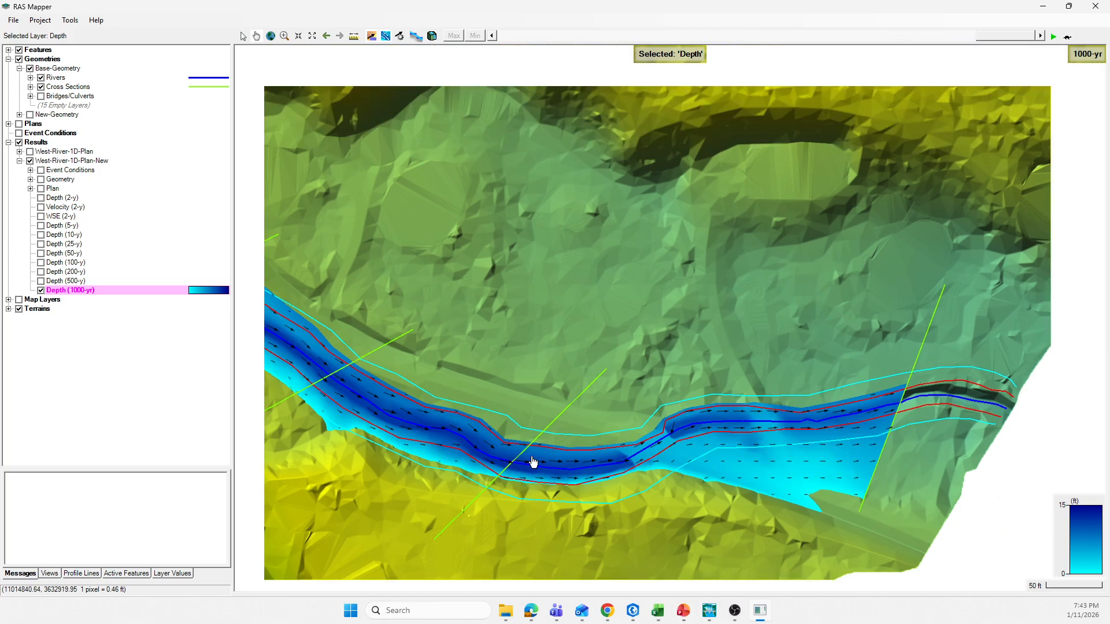
Step: Examine the traced 1000-yr flow along the leveed channel, through the crossing and up to the reach's upstream end
left_click_drag(397, 488, 672, 486)
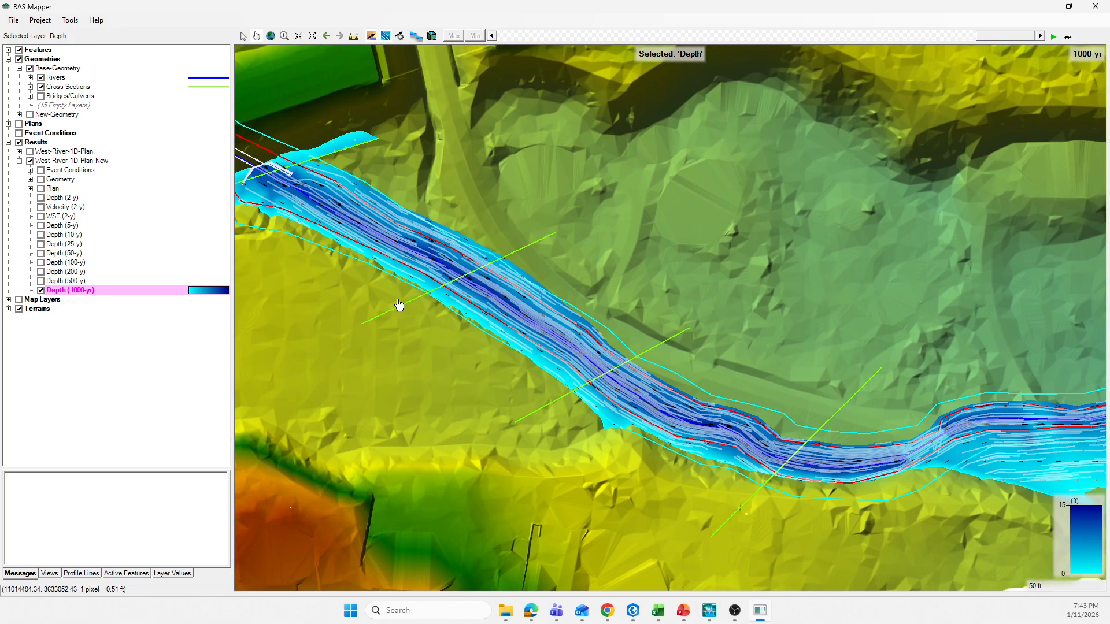
left_click_drag(389, 296, 486, 396)
left_click_drag(365, 364, 471, 379)
left_click_drag(333, 262, 512, 302)
scroll(549, 339, "down", 1)
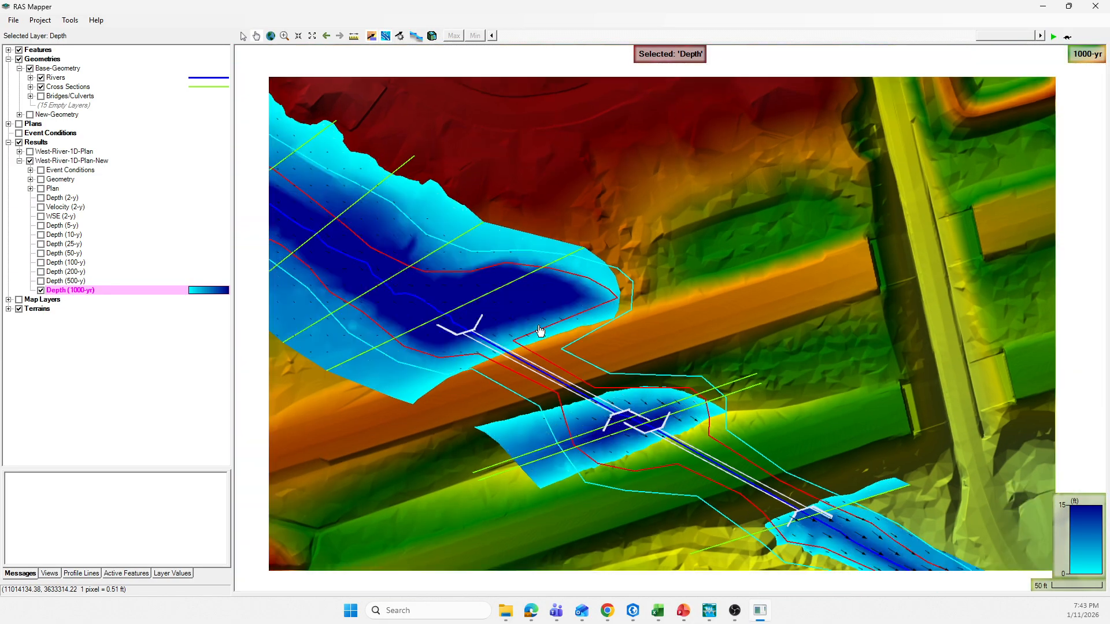
left_click_drag(409, 277, 623, 423)
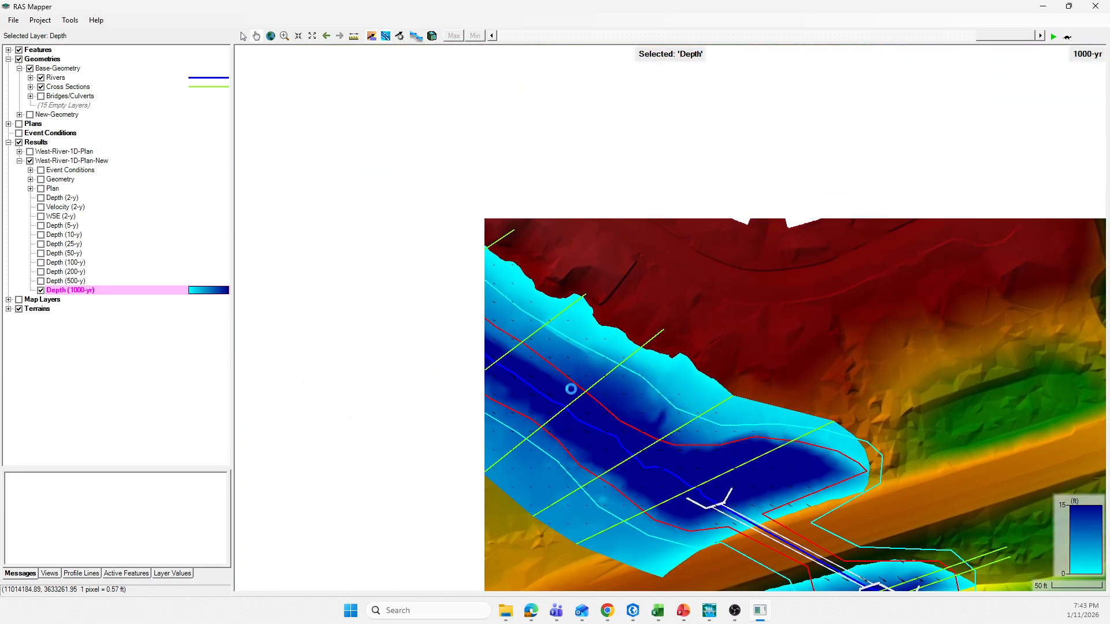
left_click_drag(396, 312, 478, 349)
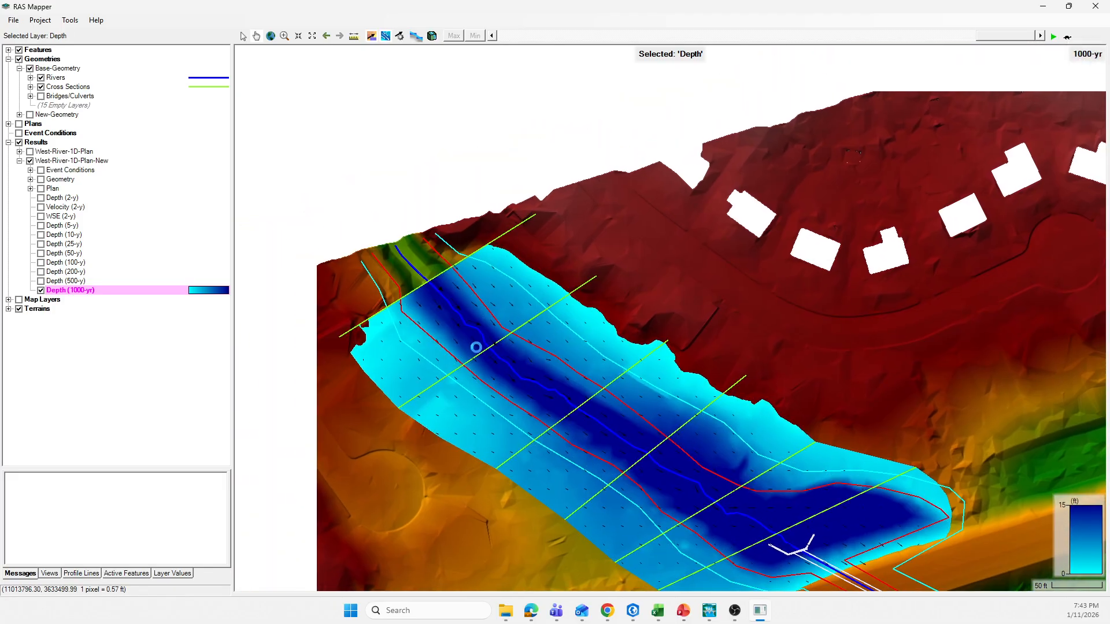
left_click_drag(689, 497, 580, 361)
left_click_drag(702, 443, 547, 309)
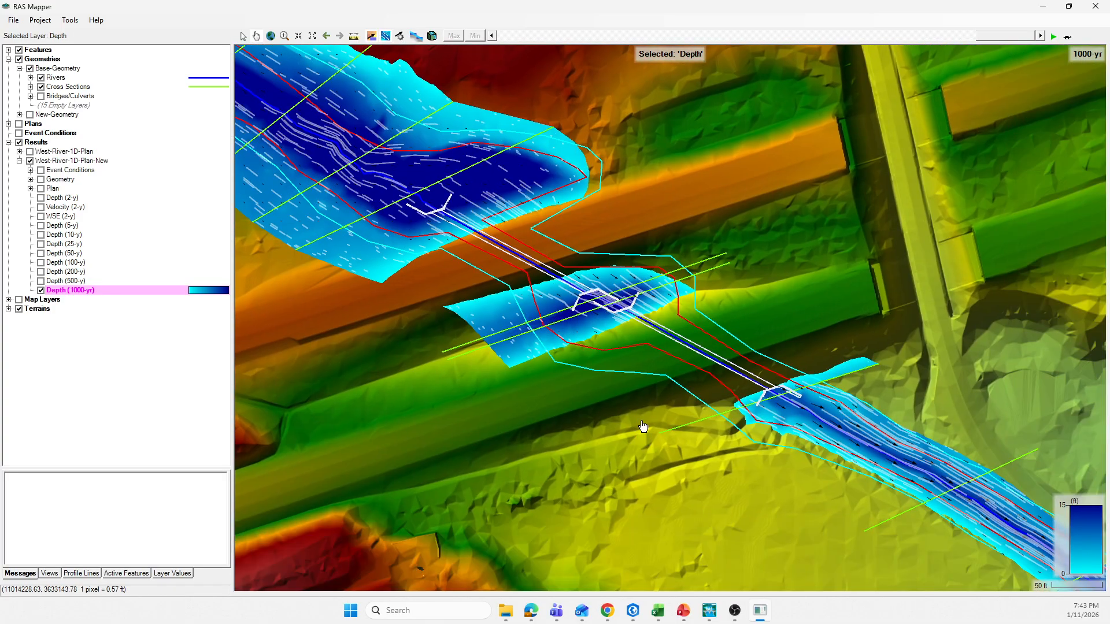
Step: Follow the traced 1000-yr flow from the crossing back downstream to cross section 97, checking how the left levees contain it
scroll(848, 545, "down", 1)
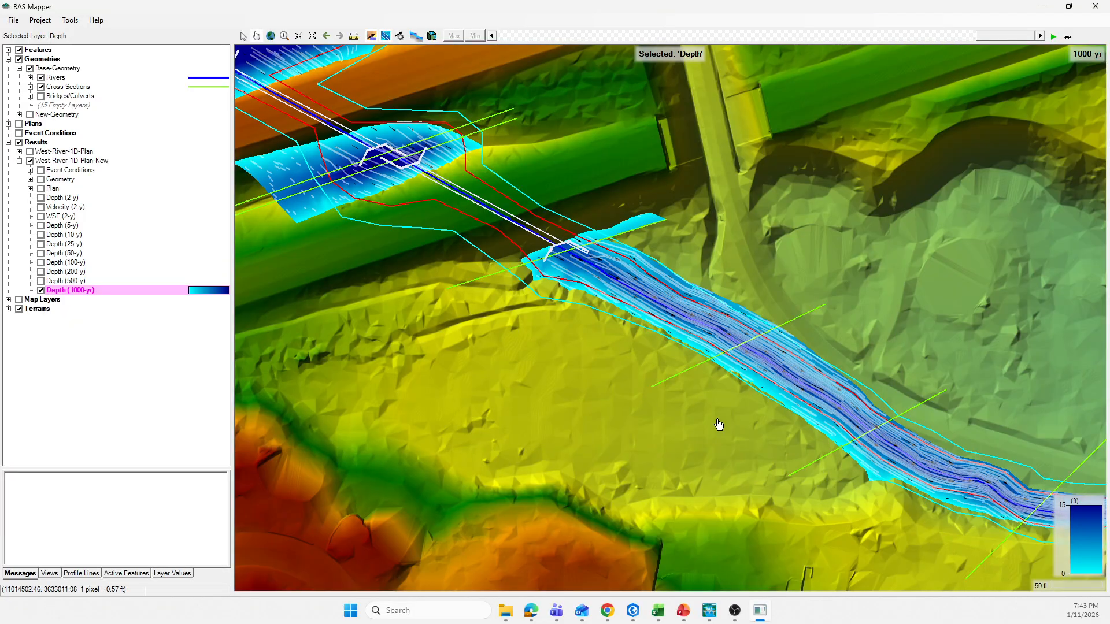
scroll(601, 451, "down", 1)
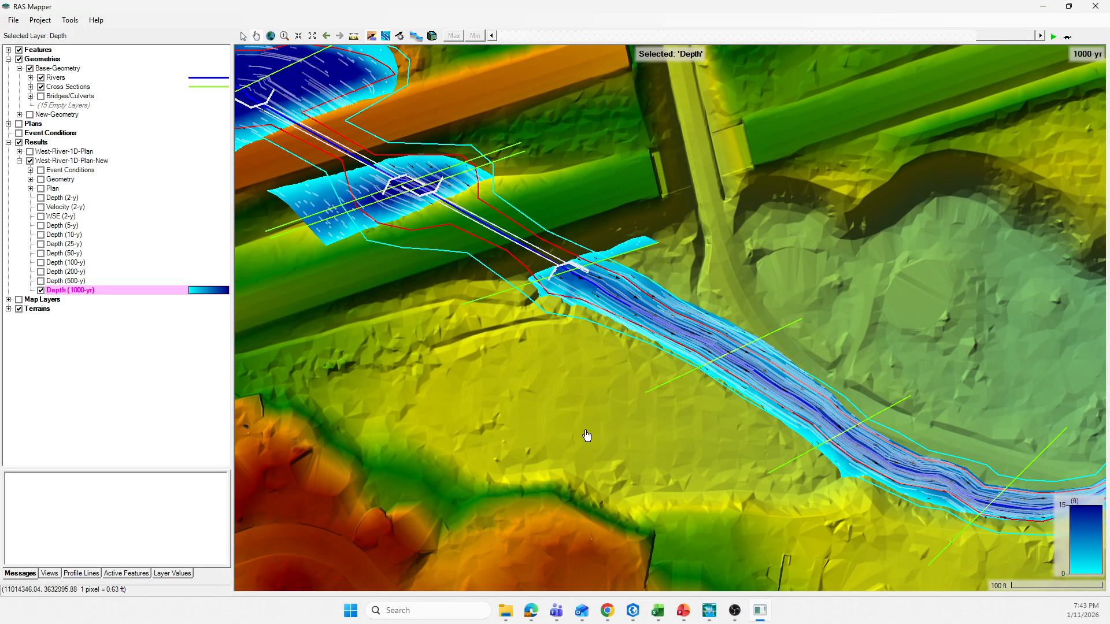
left_click_drag(573, 436, 448, 345)
left_click_drag(845, 453, 650, 466)
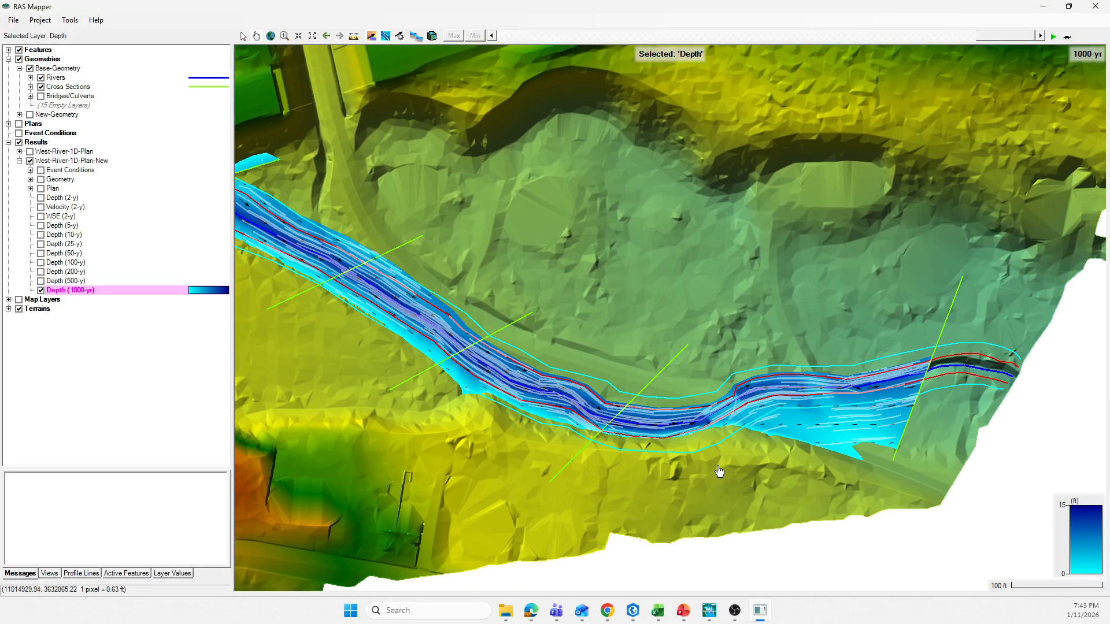
scroll(719, 467, "down", 1)
scroll(757, 464, "down", 1)
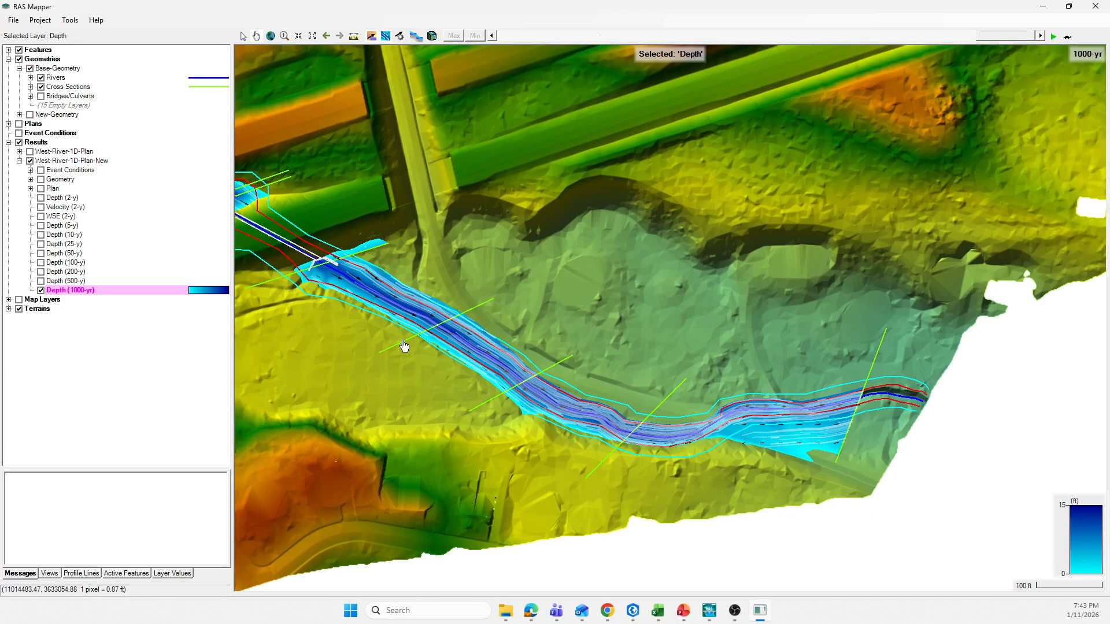
scroll(558, 312, "down", 1)
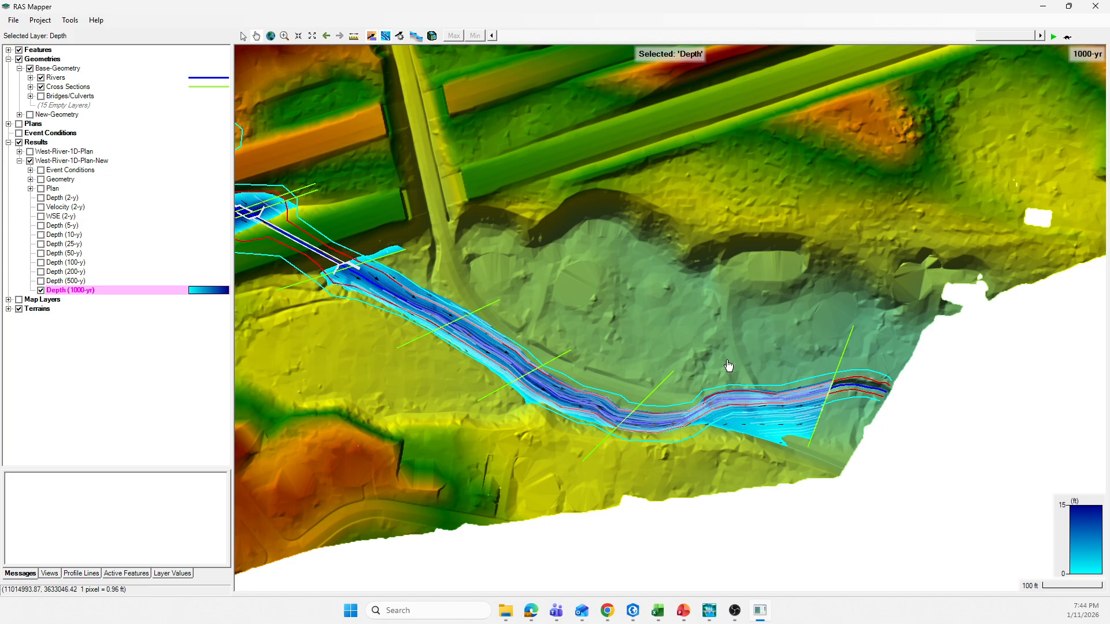
scroll(728, 361, "down", 1)
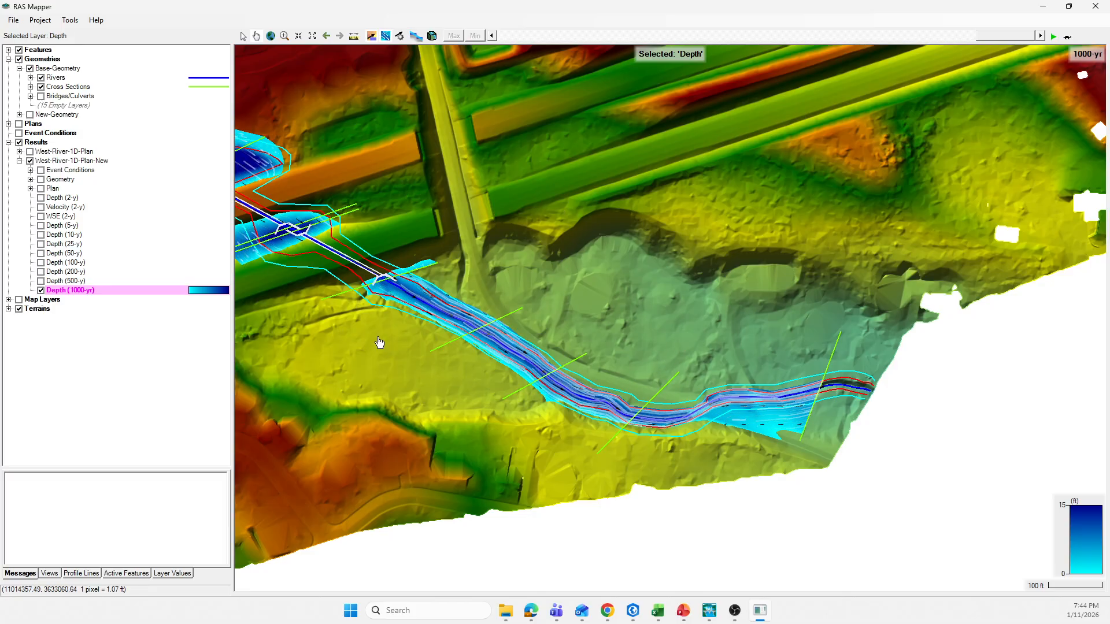
Step: Hide the 1000-yr depth map, show the 5-yr depth map of West-River-1D-Plan-New instead, and select its layer
left_click_drag(350, 312, 406, 338)
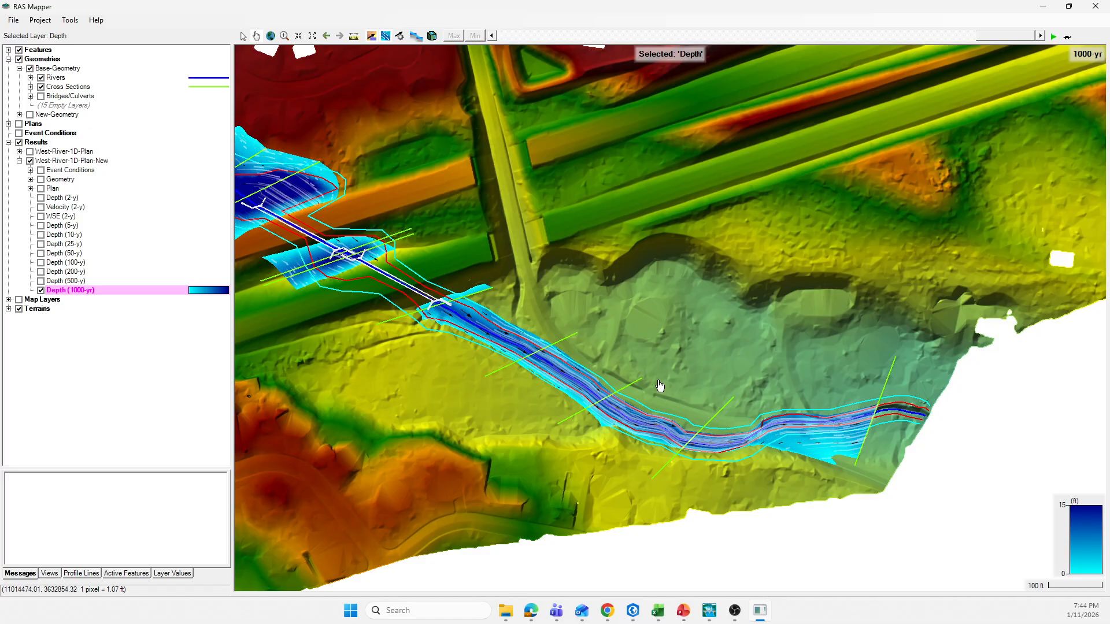
left_click_drag(446, 380, 529, 414)
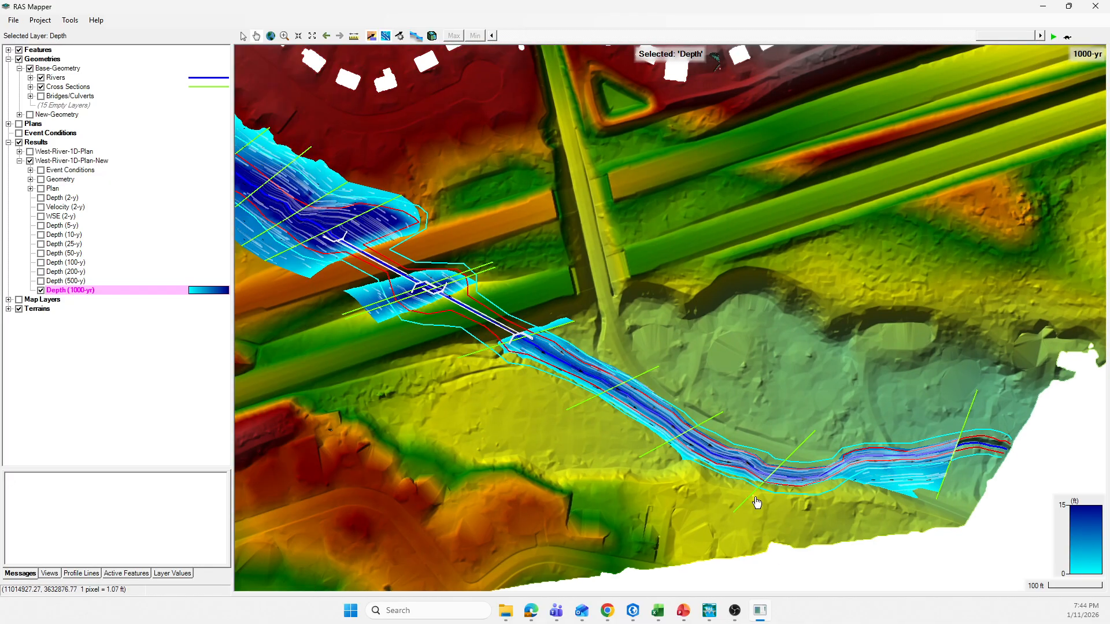
left_click_drag(375, 290, 453, 368)
left_click_drag(385, 363, 444, 328)
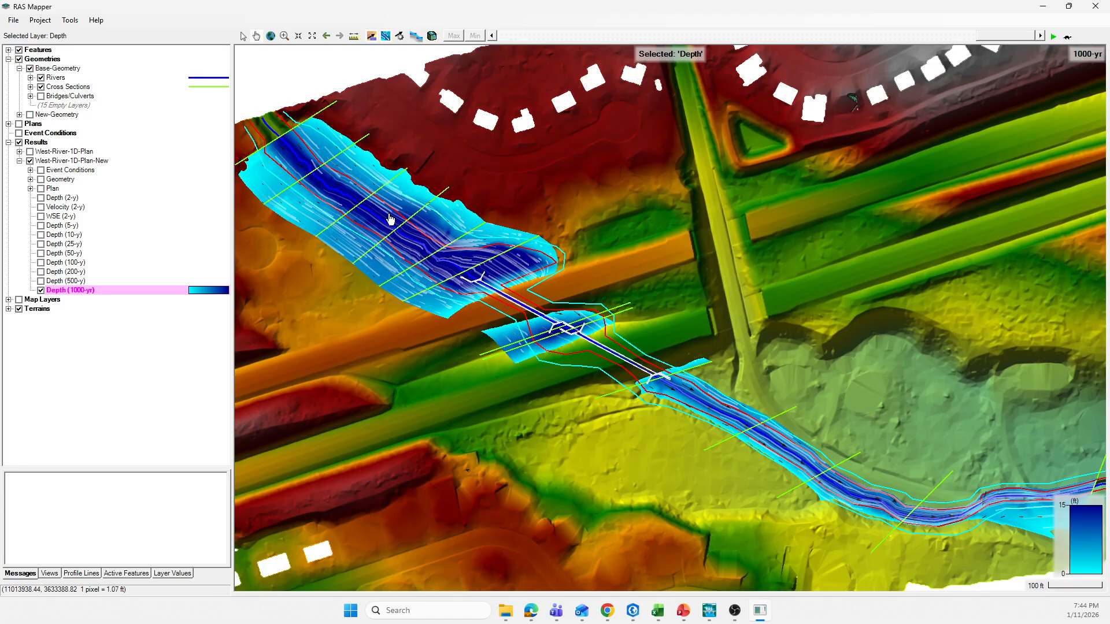
left_click(41, 290)
left_click(41, 225)
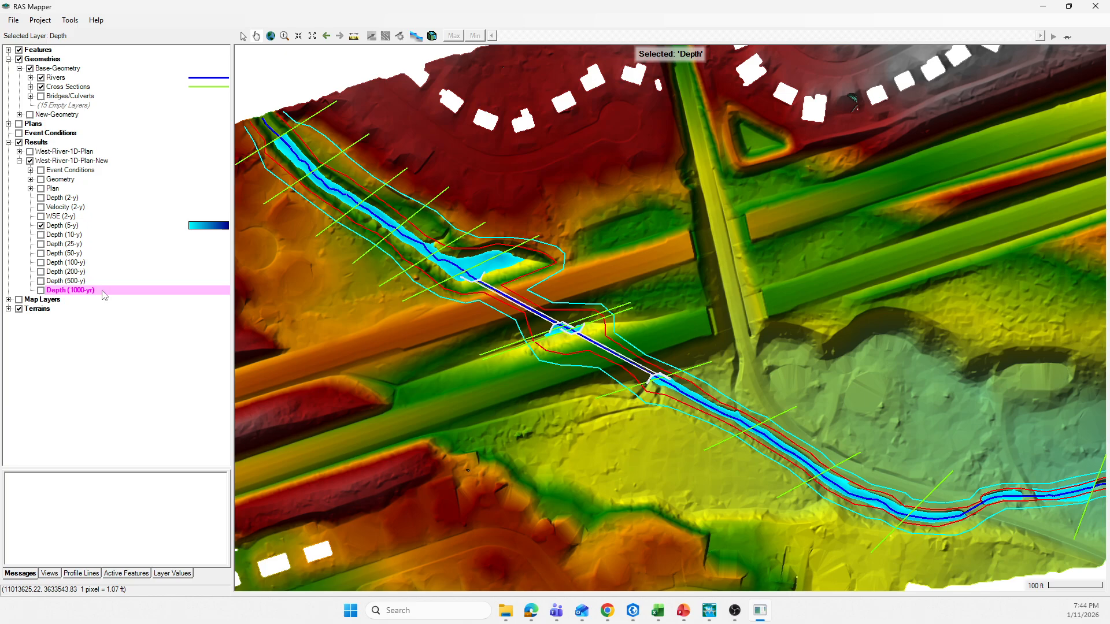
left_click_drag(592, 424, 564, 403)
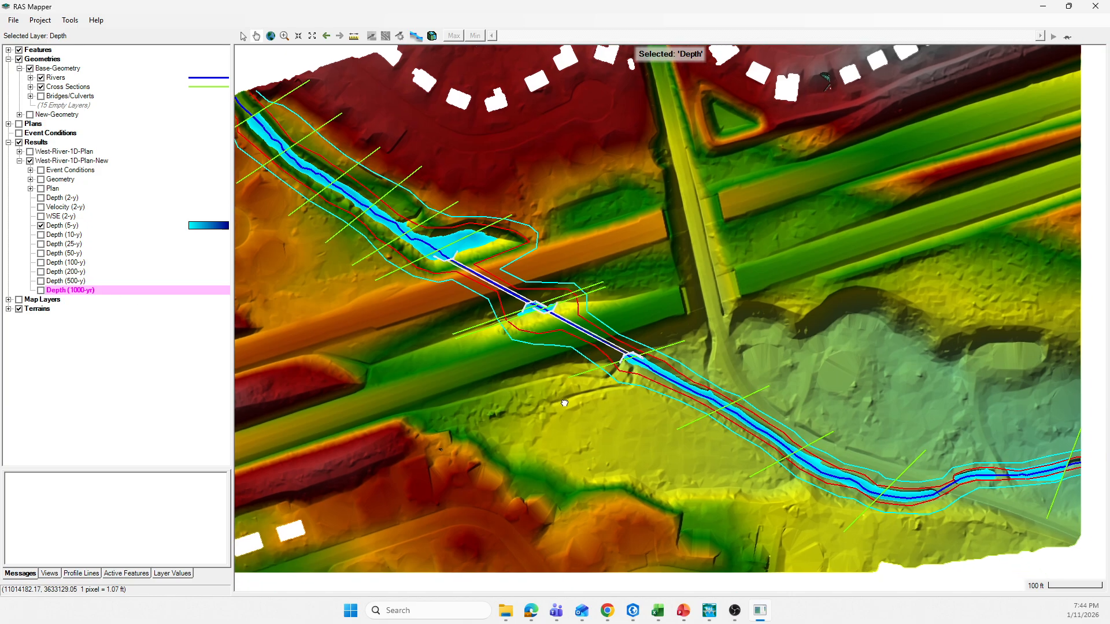
left_click(63, 226)
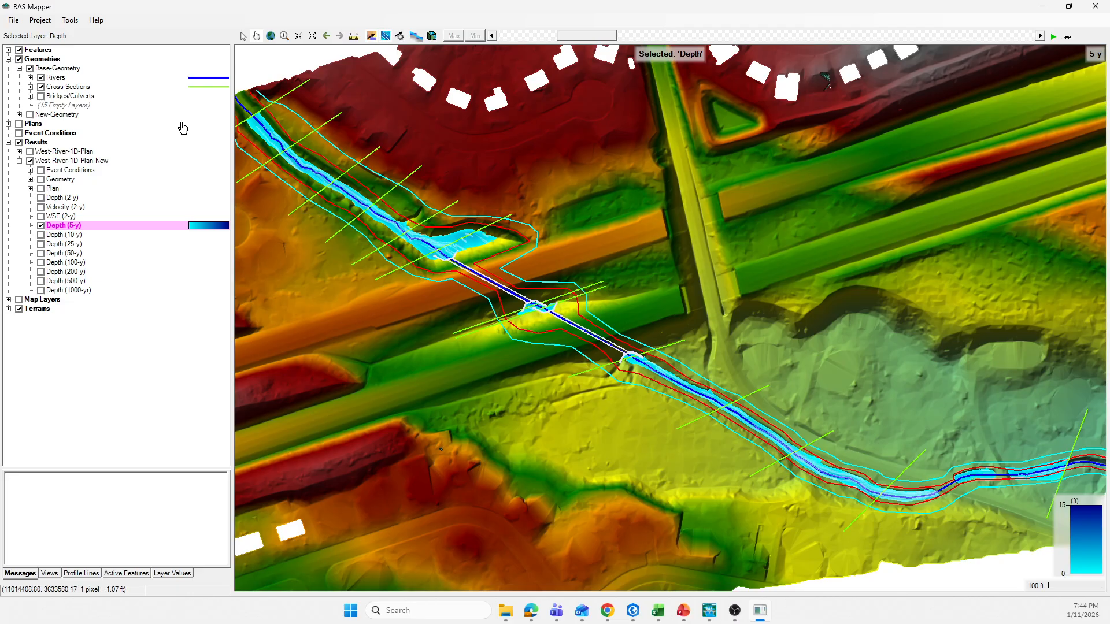
Step: Switch to the New-Geometry geometric data window and call up the options for cross section 97 at the downstream end
mouse_move(714, 620)
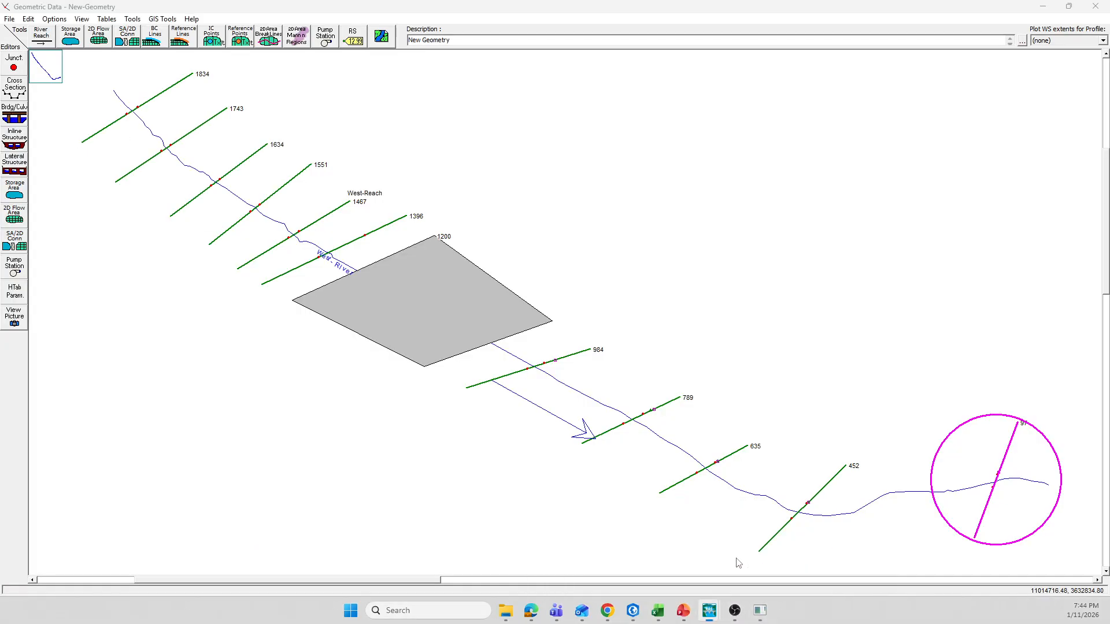
left_click(736, 560)
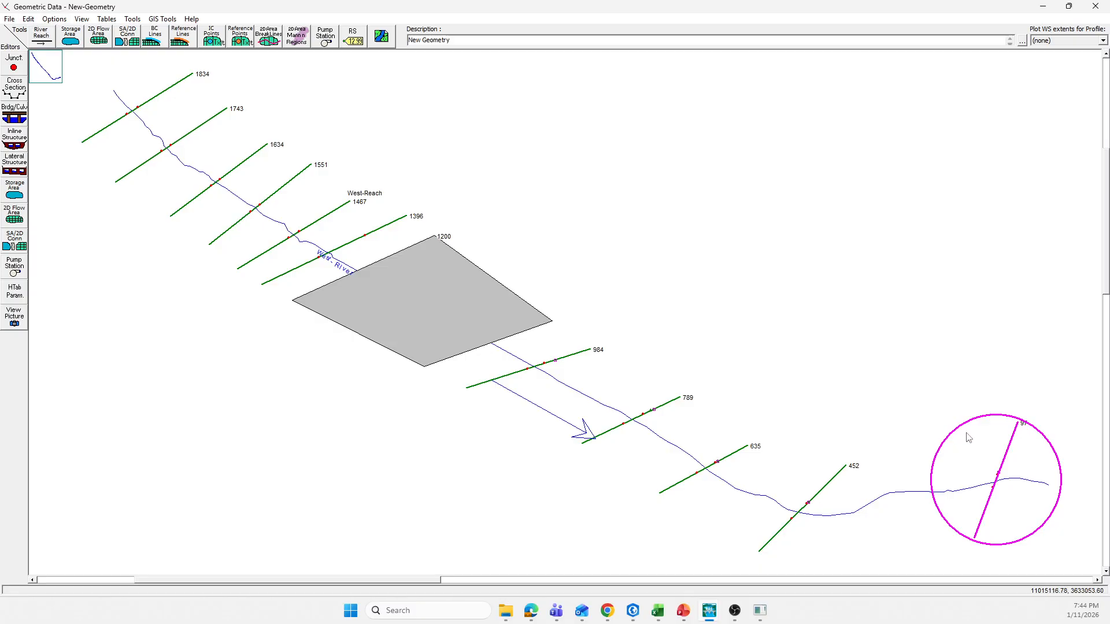
right_click(1006, 462)
left_click(971, 296)
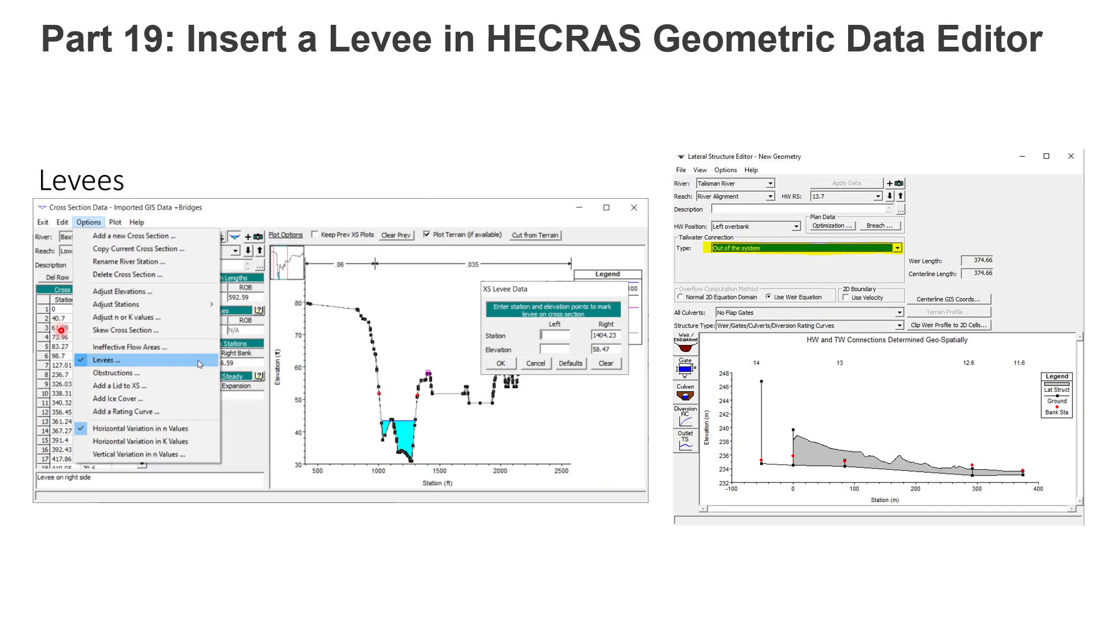
key("Escape")
key("shift+F5")
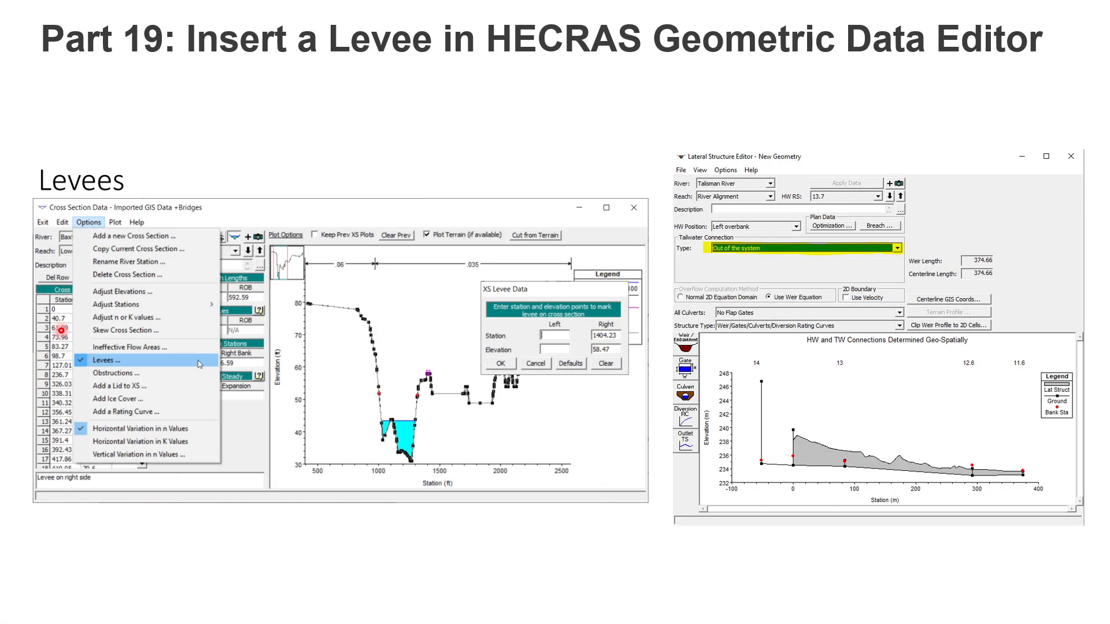